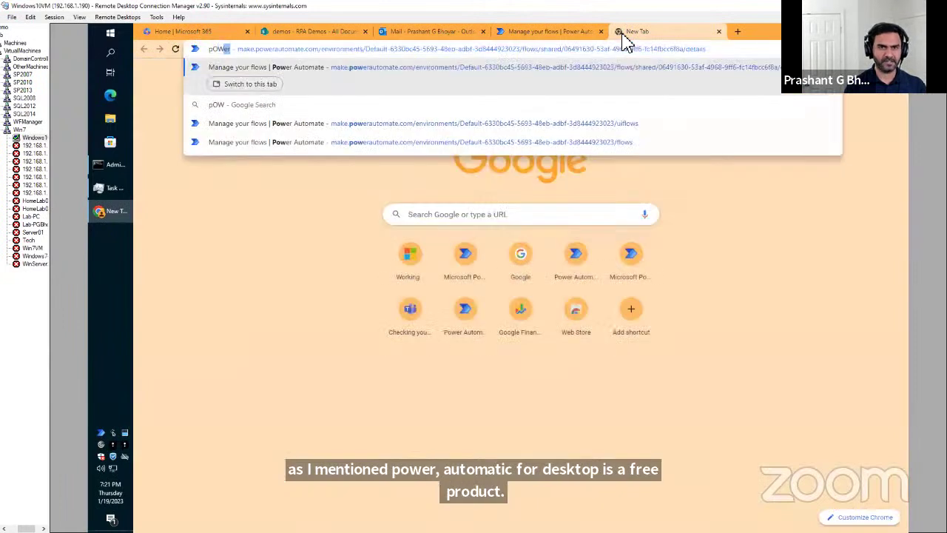
Search Google for 'power automate for desktop' and open the Install Power Automate documentation.
{"action": "type", "text": "automate for "}
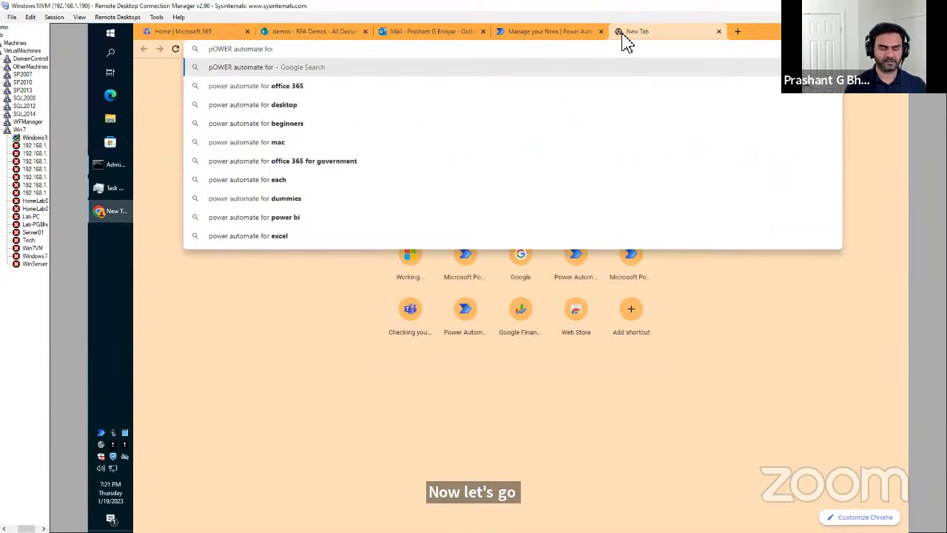
{"action": "type", "text": "desktop"}
{"action": "key", "text": "Return"}
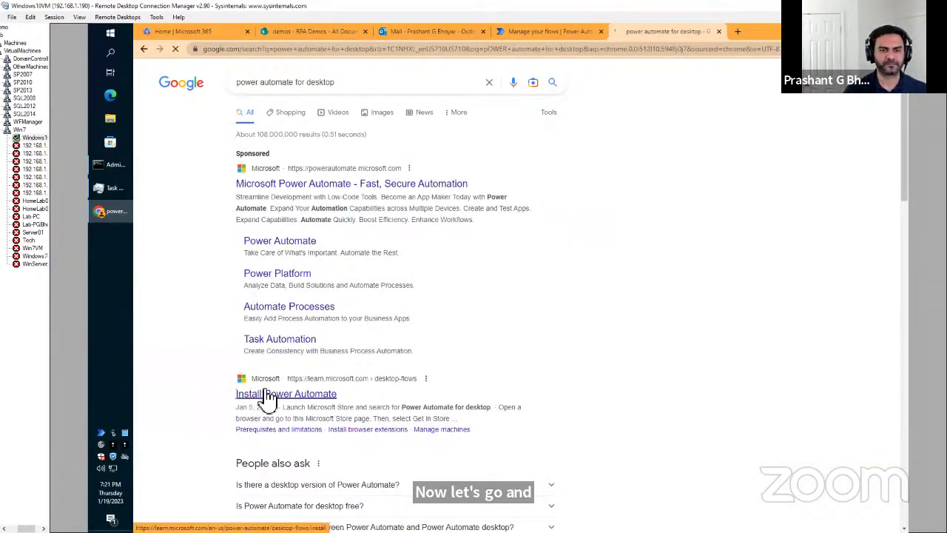
{"action": "left_click", "coordinate": [268, 399]}
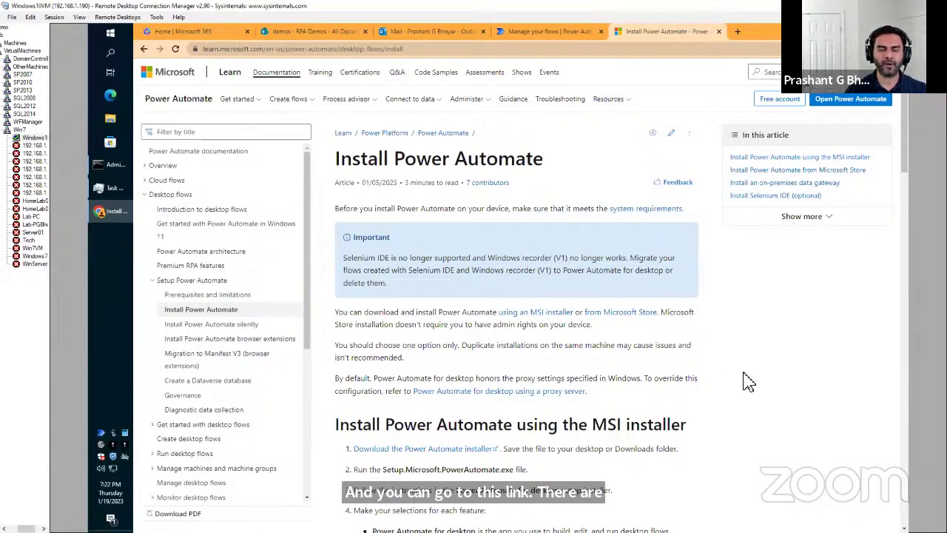
Scroll through the MSI installer instructions, highlighting 'MSI' in the installer heading.
{"action": "scroll", "coordinate": [740, 377], "scroll_direction": "down", "scroll_amount": 2}
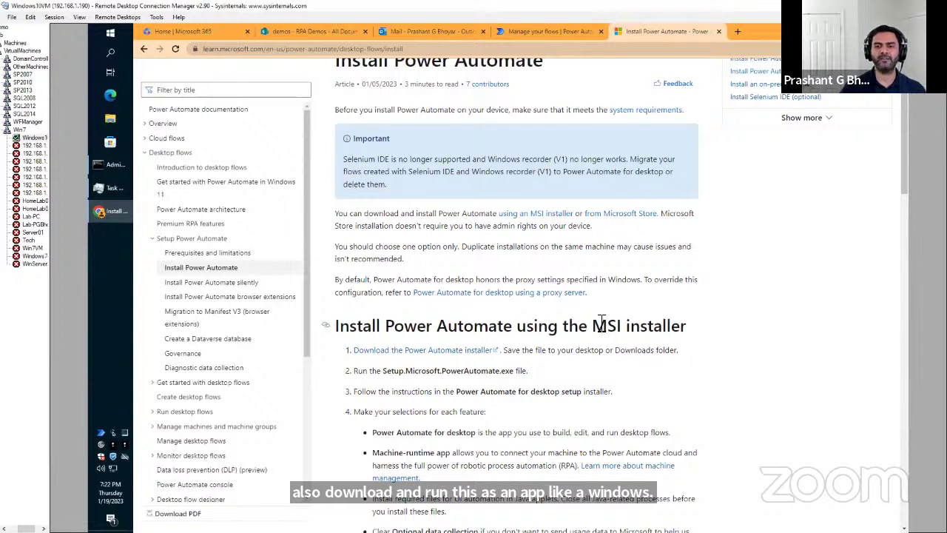
{"action": "left_click_drag", "start_coordinate": [594, 325], "coordinate": [630, 326]}
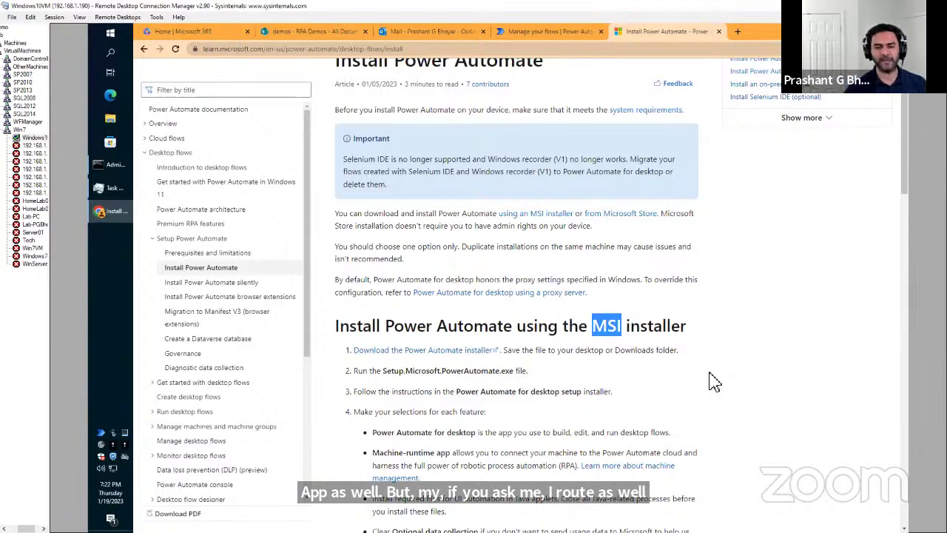
{"action": "scroll", "coordinate": [714, 381], "scroll_direction": "down", "scroll_amount": 5}
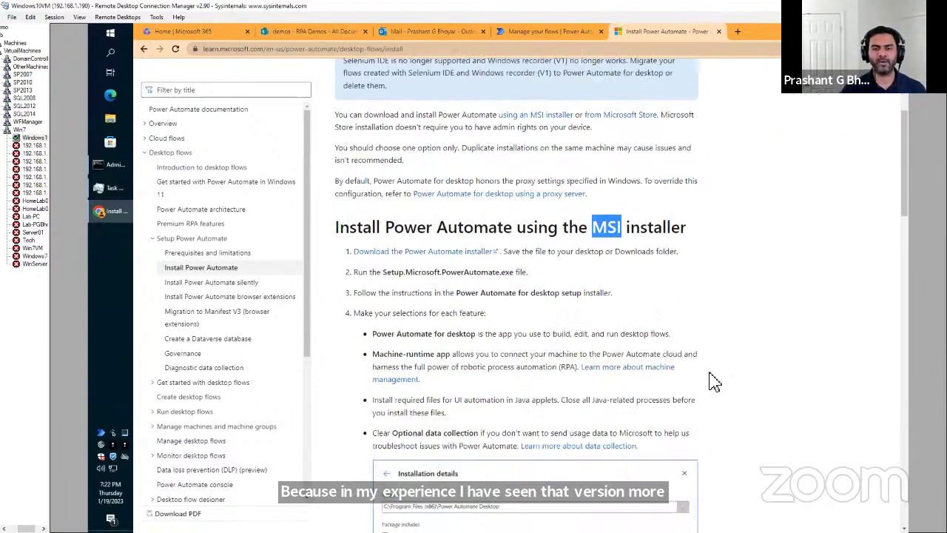
{"action": "scroll", "coordinate": [714, 381], "scroll_direction": "down", "scroll_amount": 4}
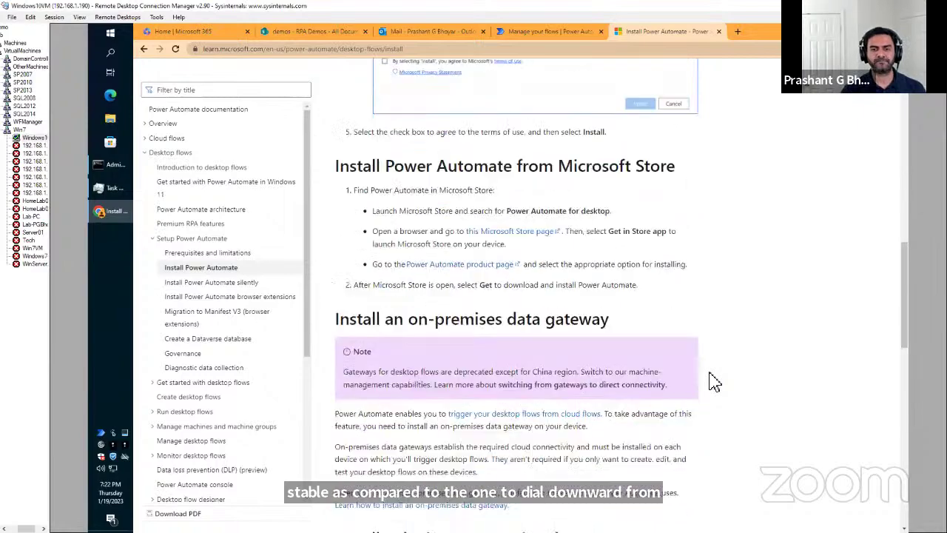
{"action": "scroll", "coordinate": [714, 381], "scroll_direction": "up", "scroll_amount": 5}
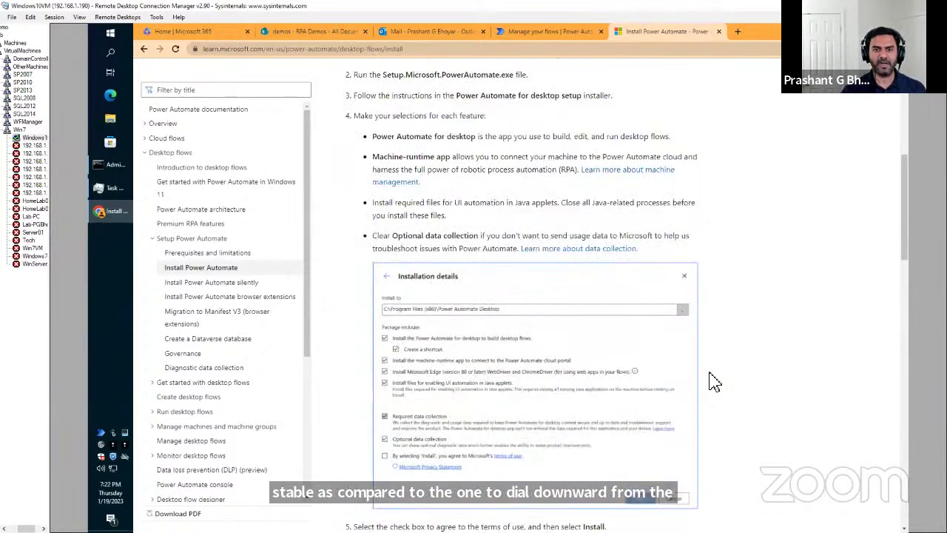
{"action": "scroll", "coordinate": [714, 381], "scroll_direction": "up", "scroll_amount": 4}
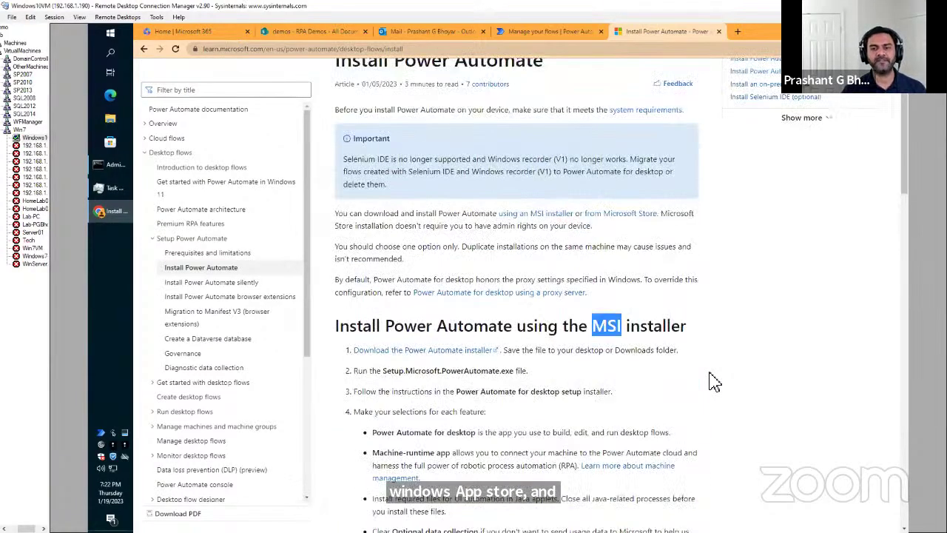
Search the Start menu for 'Power' and launch the Power Automate desktop app.
{"action": "left_click", "coordinate": [113, 37]}
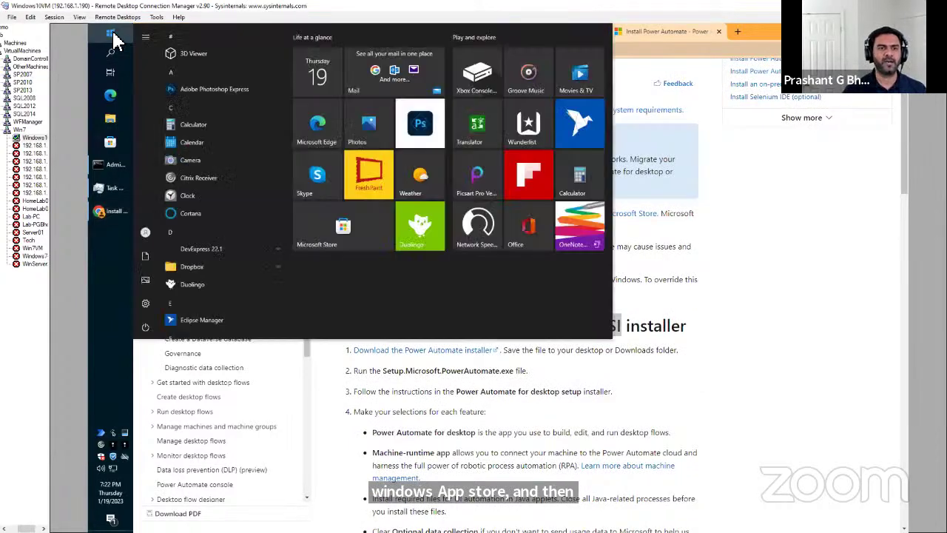
{"action": "key", "text": "Escape"}
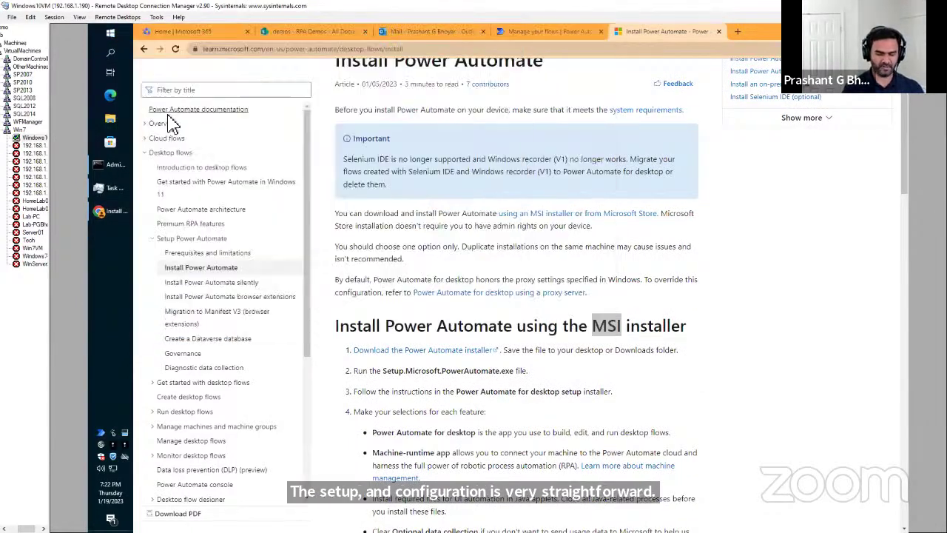
{"action": "key", "text": "super"}
{"action": "type", "text": "Power"}
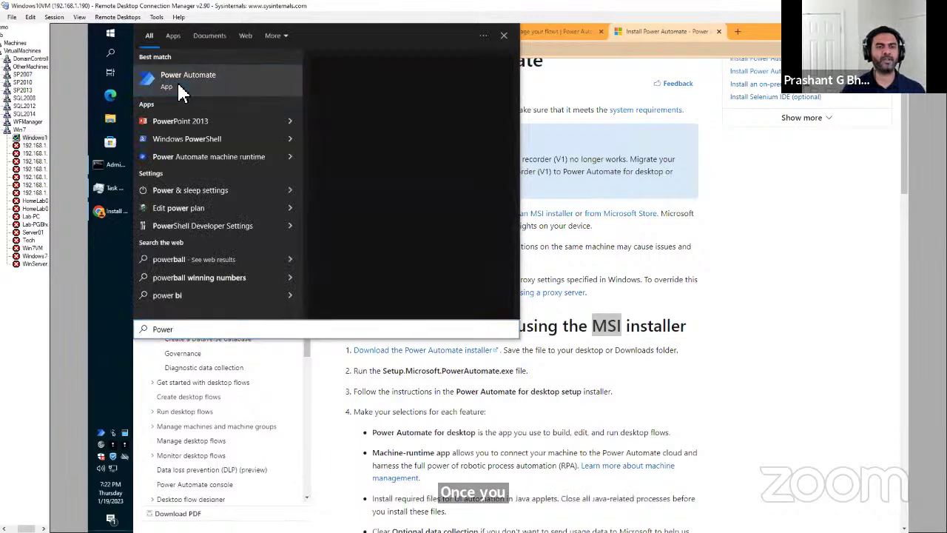
{"action": "left_click", "coordinate": [181, 89]}
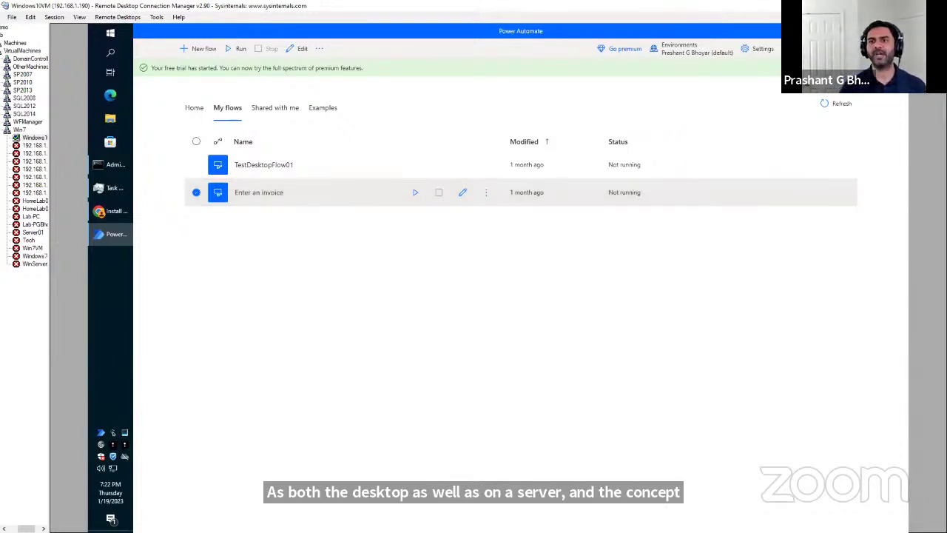
Sign out of Power Automate for desktop from the profile menu and confirm.
{"action": "left_click", "coordinate": [822, 30]}
{"action": "left_click", "coordinate": [808, 112]}
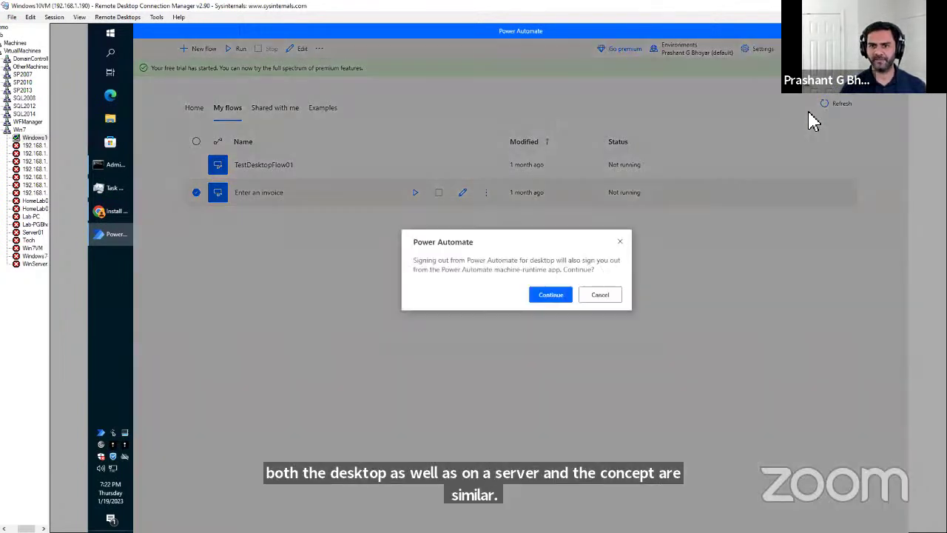
{"action": "left_click", "coordinate": [554, 296]}
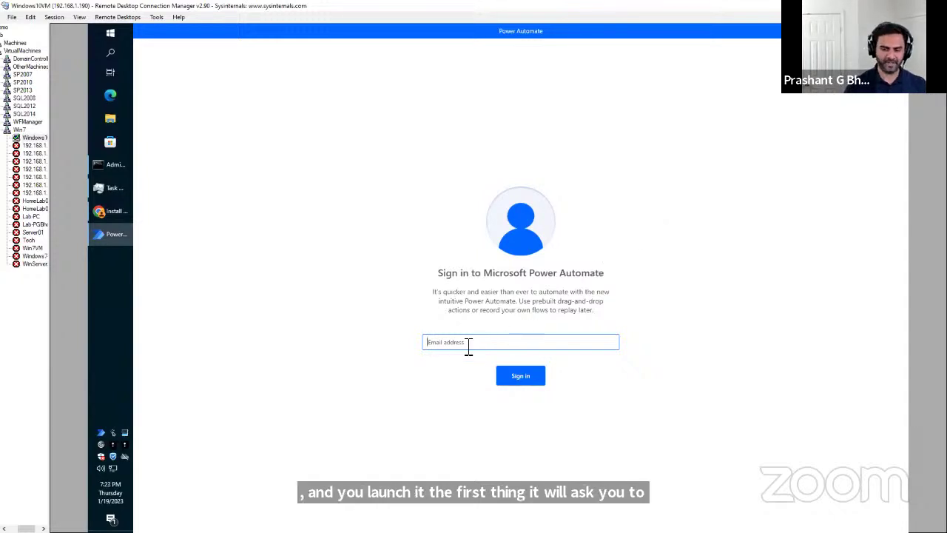
Sign back in by entering the work account e-mail and the account password.
{"action": "type", "text": "p"}
{"action": "key", "text": "BackSpace"}
{"action": "key", "text": "BackSpace"}
{"action": "key", "text": "BackSpace"}
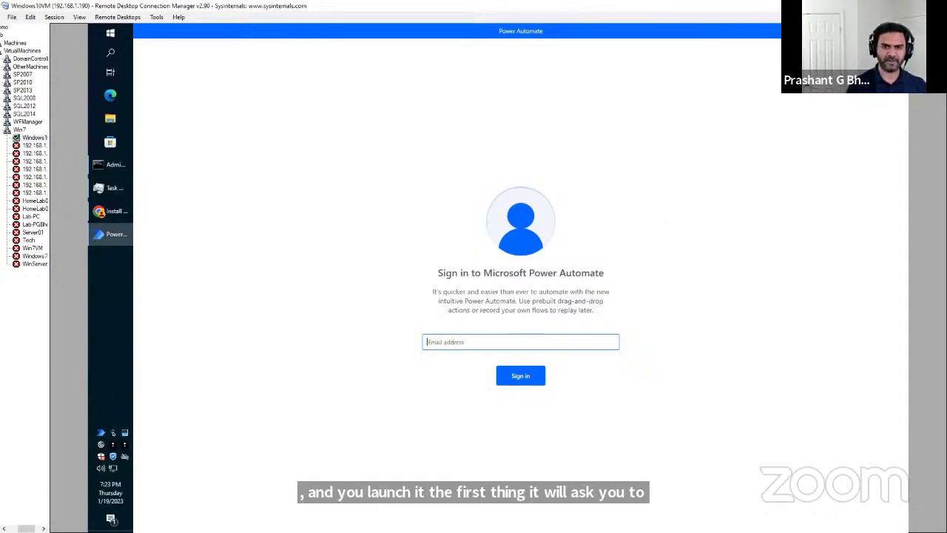
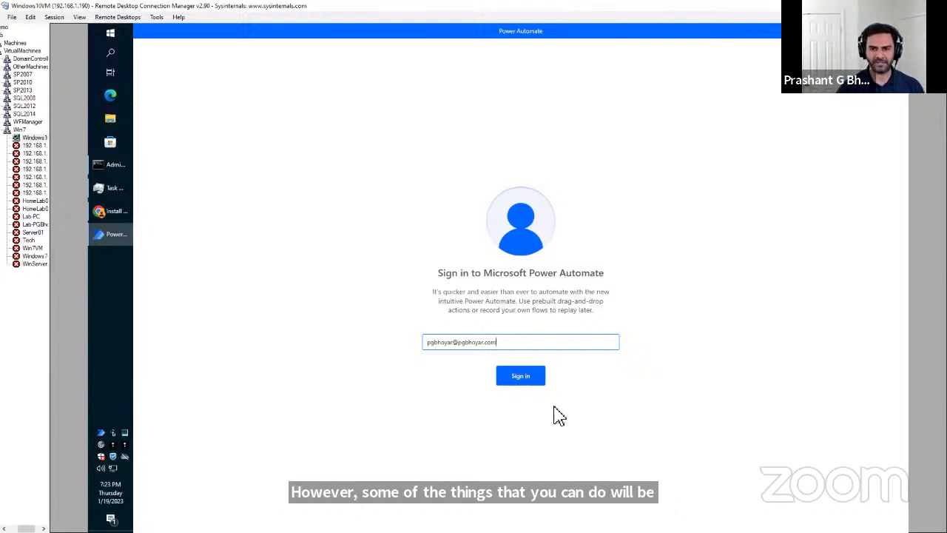
{"action": "left_click", "coordinate": [518, 382]}
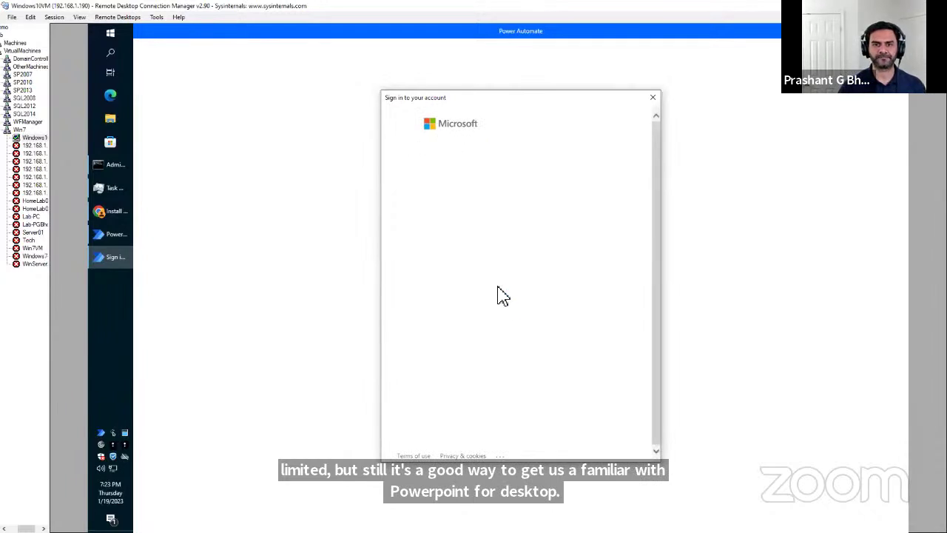
{"action": "type", "text": "•••"}
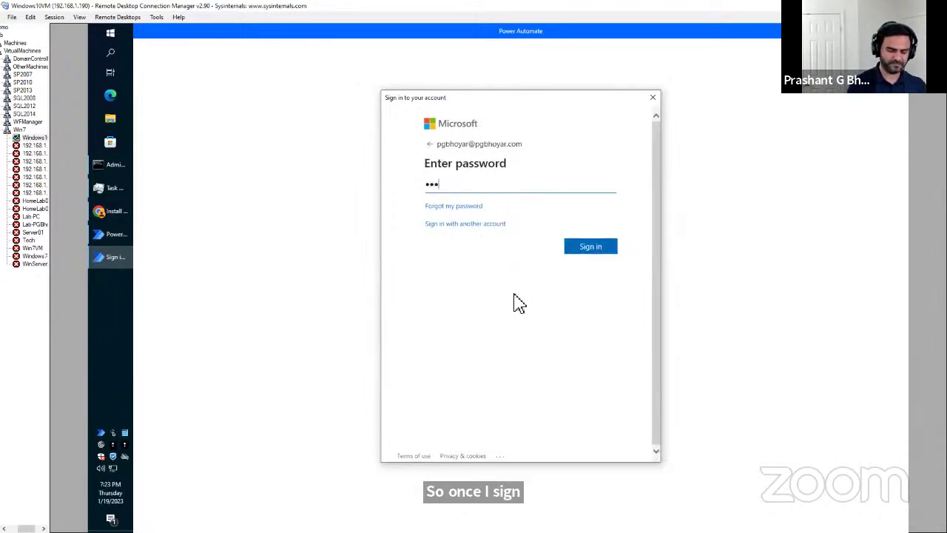
{"action": "type", "text": "•••"}
{"action": "key", "text": "Return"}
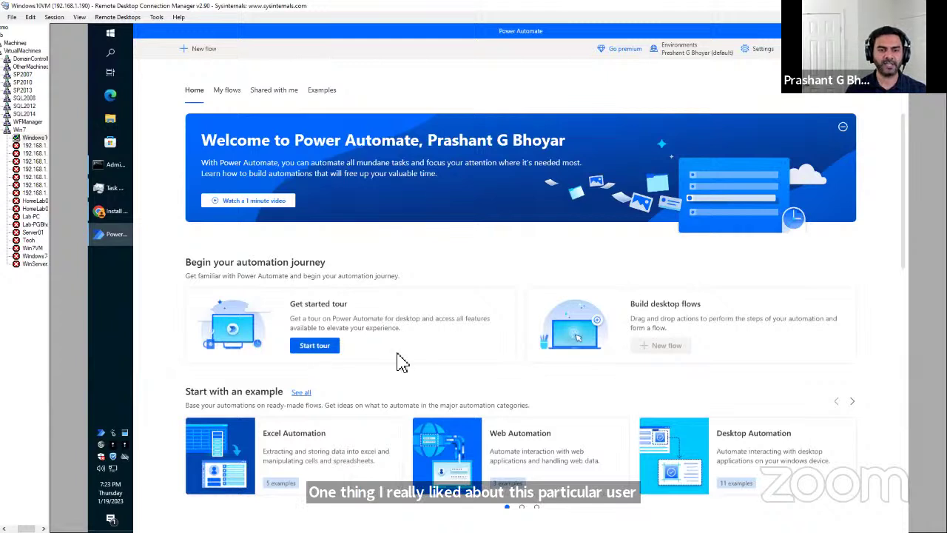
{"action": "scroll", "coordinate": [521, 358], "scroll_direction": "down", "scroll_amount": 1}
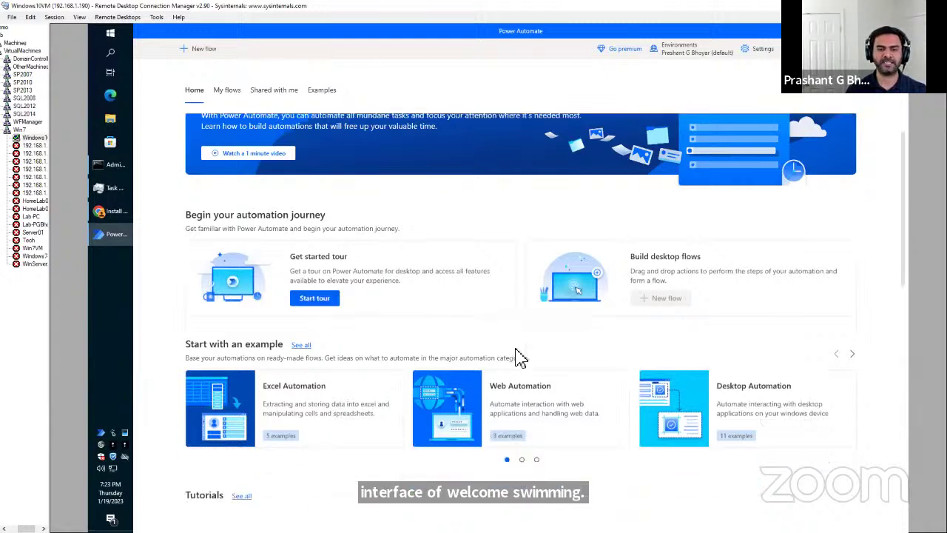
{"action": "scroll", "coordinate": [521, 358], "scroll_direction": "down", "scroll_amount": 2}
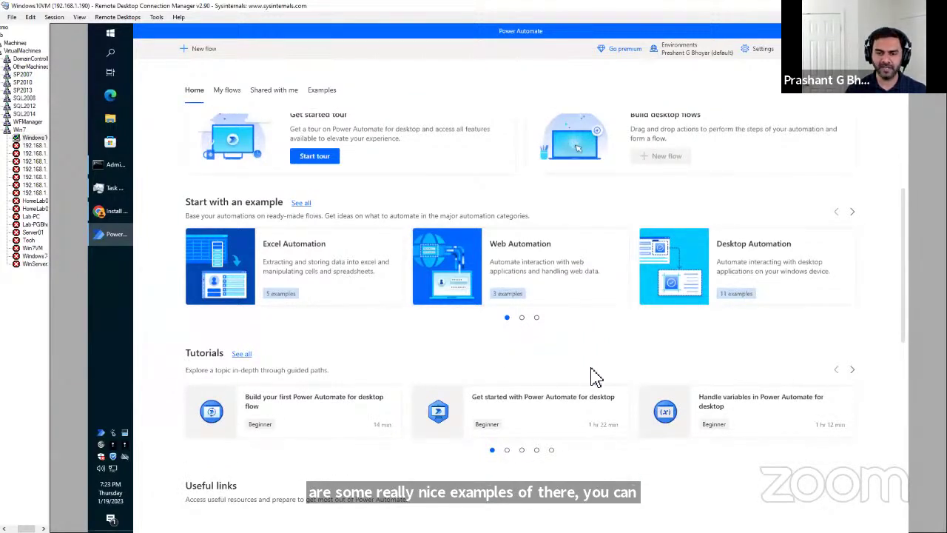
{"action": "left_click", "coordinate": [507, 450]}
{"action": "left_click", "coordinate": [522, 452]}
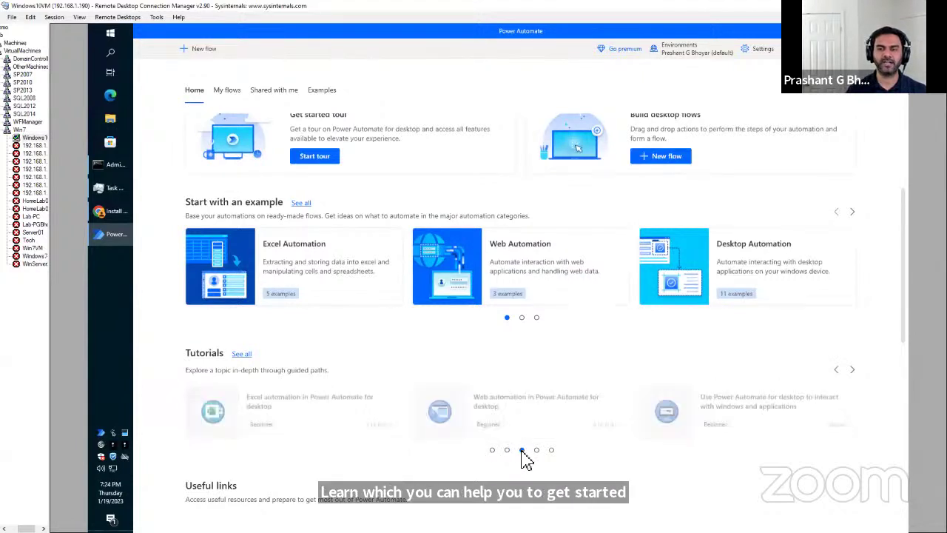
{"action": "left_click", "coordinate": [536, 451]}
{"action": "left_click", "coordinate": [551, 451]}
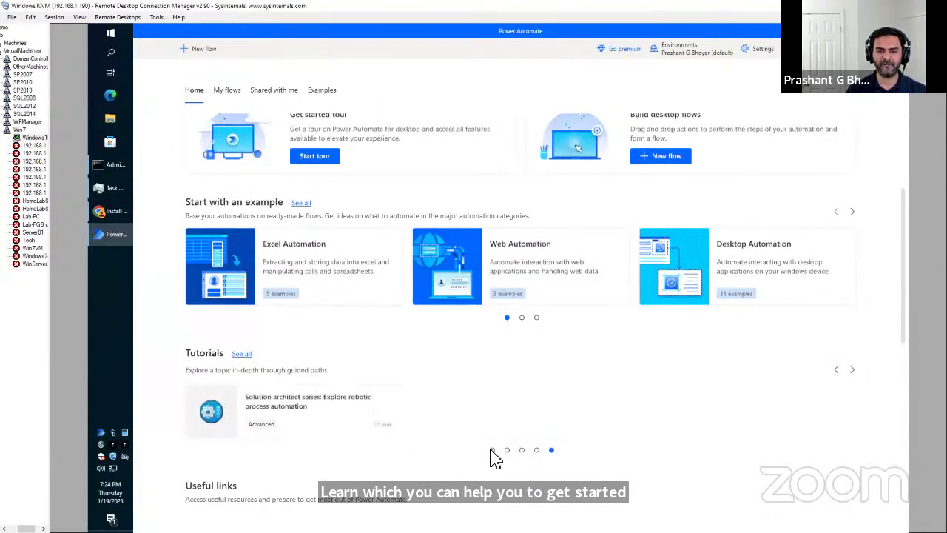
{"action": "left_click", "coordinate": [492, 450]}
{"action": "scroll", "coordinate": [617, 465], "scroll_direction": "down", "scroll_amount": 2}
{"action": "scroll", "coordinate": [618, 466], "scroll_direction": "down", "scroll_amount": 3}
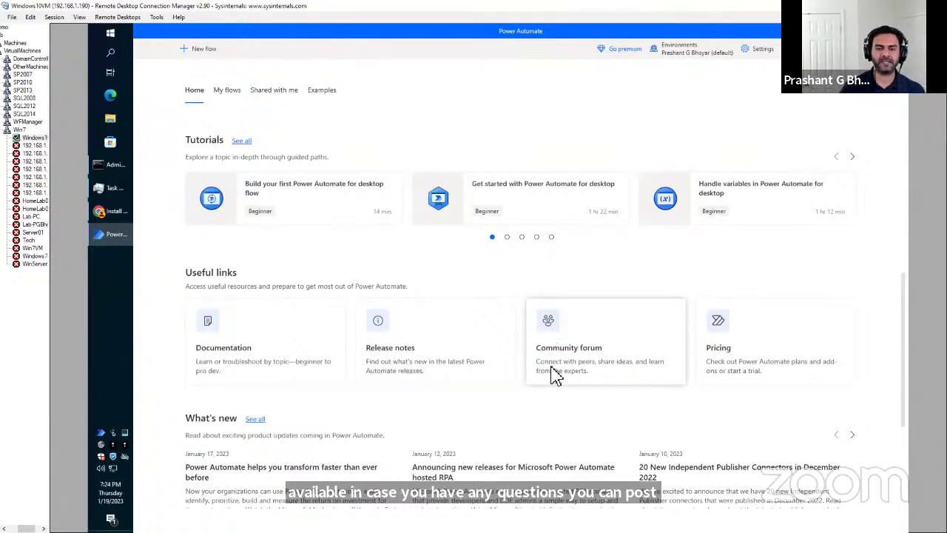
{"action": "scroll", "coordinate": [555, 377], "scroll_direction": "down", "scroll_amount": 2}
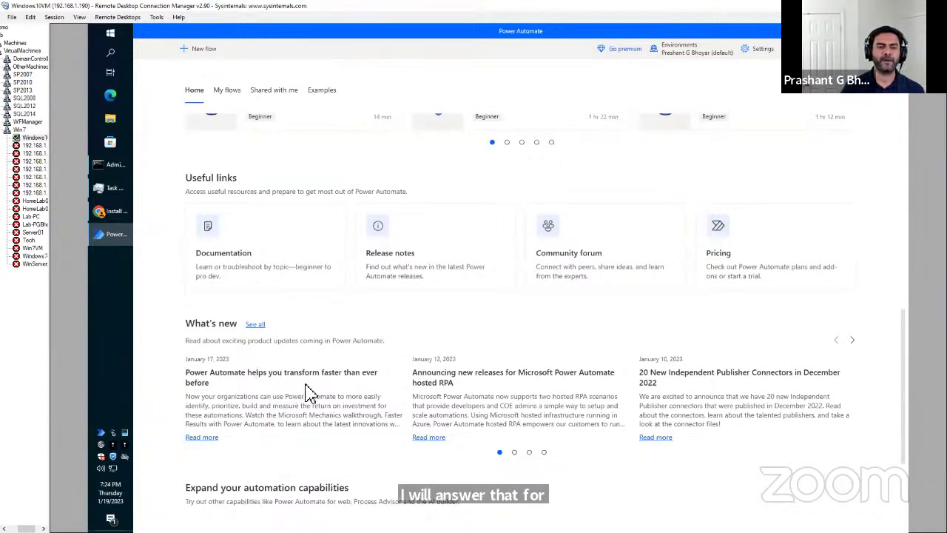
{"action": "scroll", "coordinate": [498, 411], "scroll_direction": "down", "scroll_amount": 3}
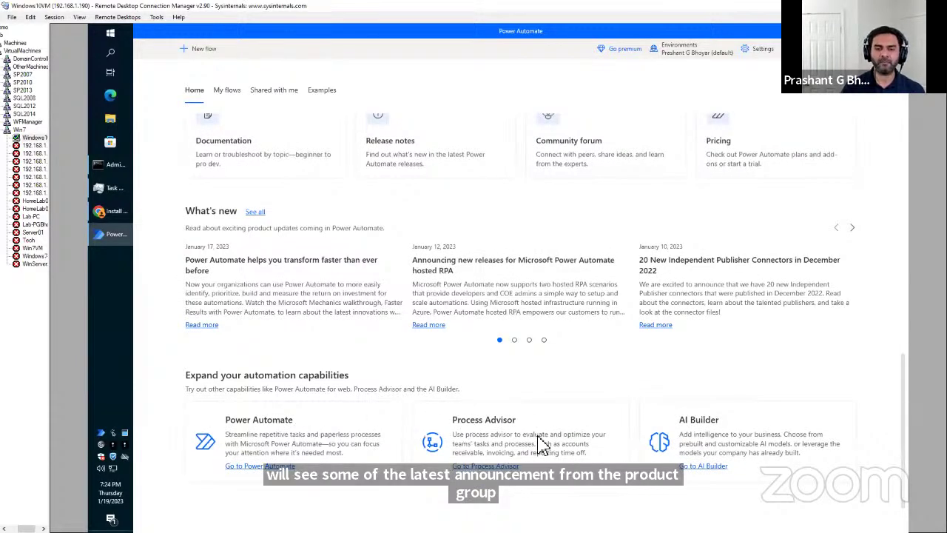
{"action": "scroll", "coordinate": [589, 436], "scroll_direction": "up", "scroll_amount": 8}
{"action": "scroll", "coordinate": [592, 435], "scroll_direction": "up", "scroll_amount": 8}
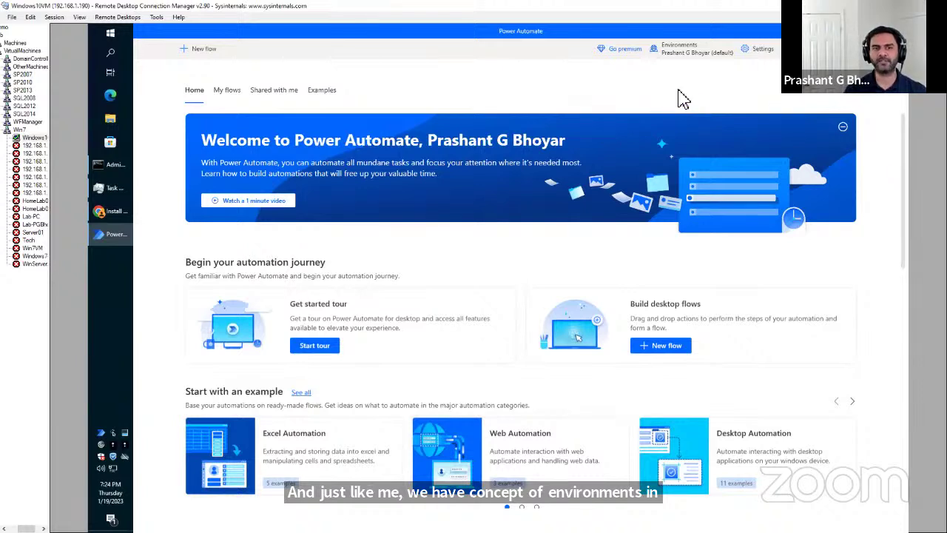
Check the environments list, then open machine settings from the app's Settings panel.
{"action": "left_click", "coordinate": [690, 55]}
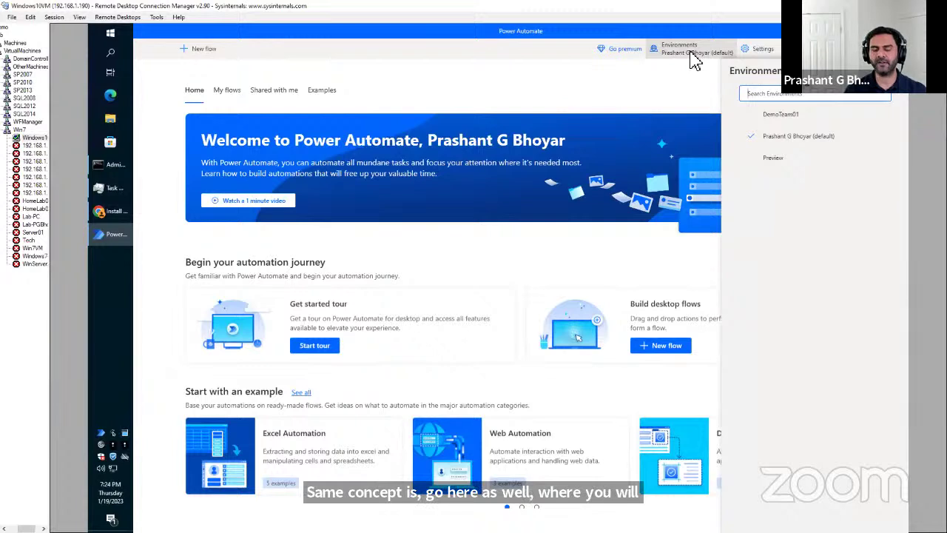
{"action": "left_click", "coordinate": [671, 94]}
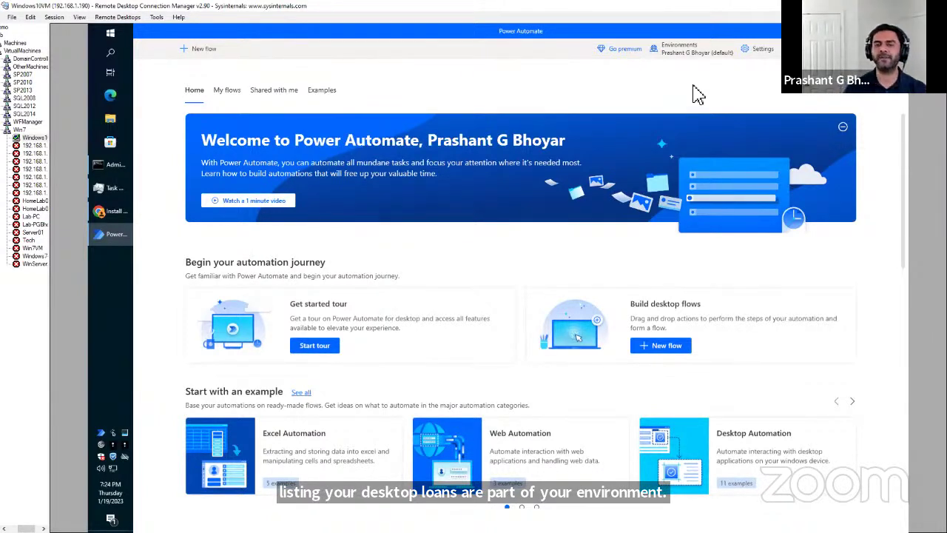
{"action": "left_click", "coordinate": [686, 55]}
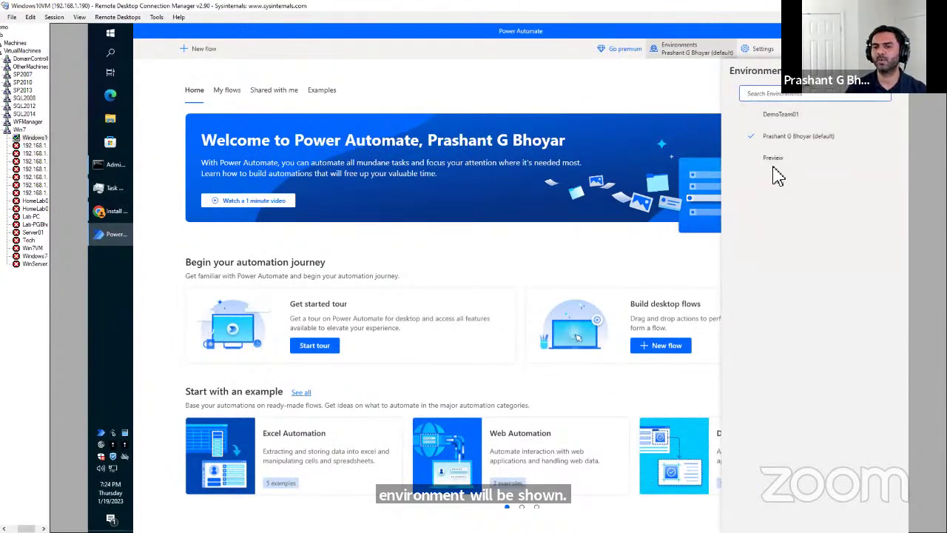
{"action": "left_click", "coordinate": [693, 92]}
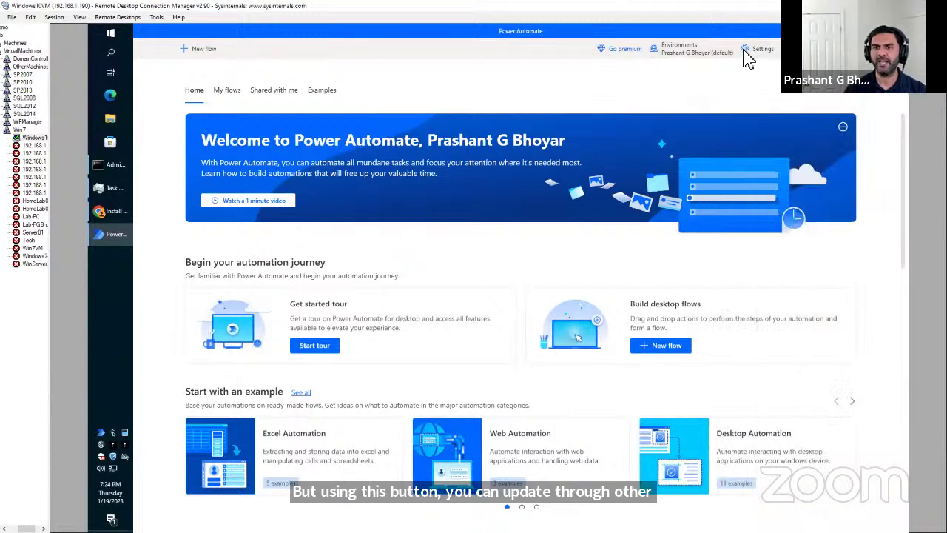
{"action": "left_click", "coordinate": [746, 52]}
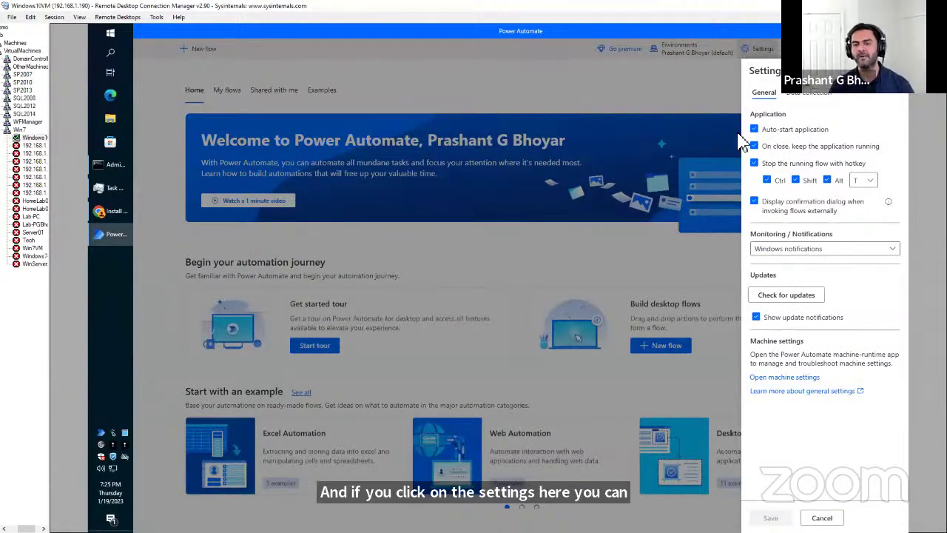
{"action": "left_click", "coordinate": [787, 379]}
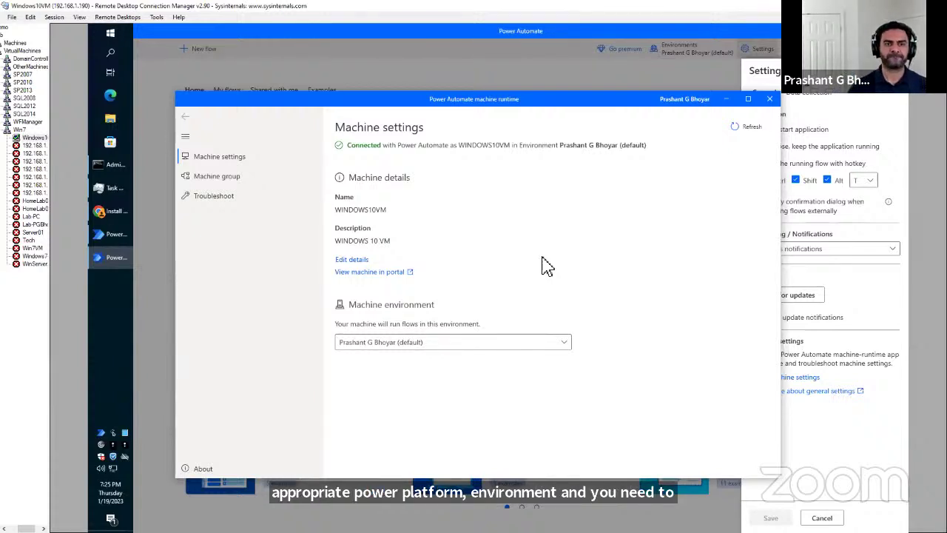
{"action": "left_click", "coordinate": [217, 176]}
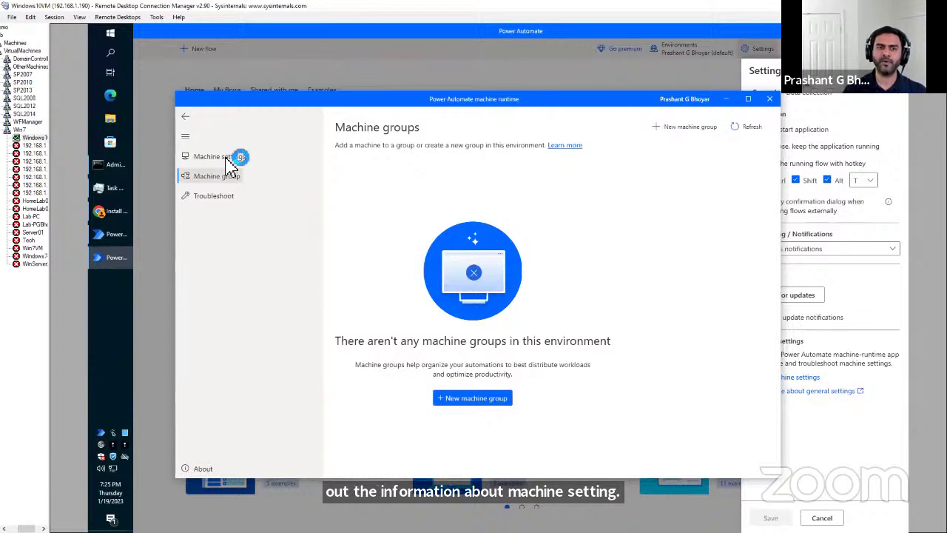
{"action": "left_click", "coordinate": [229, 158]}
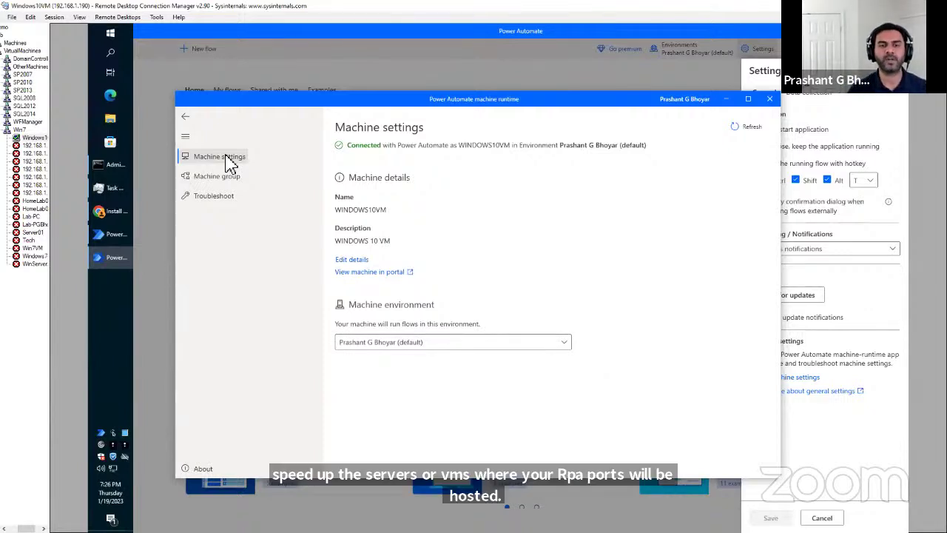
{"action": "left_click", "coordinate": [224, 181]}
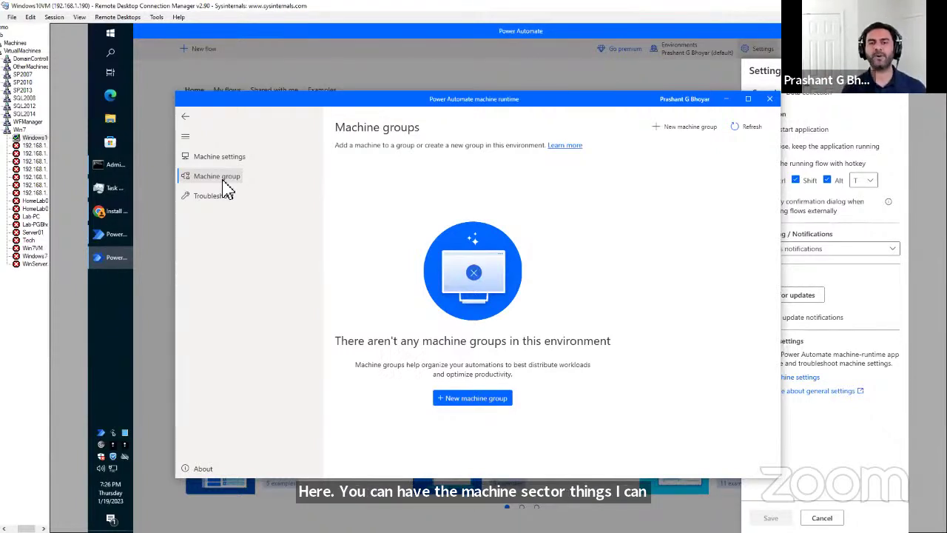
{"action": "left_click", "coordinate": [769, 99]}
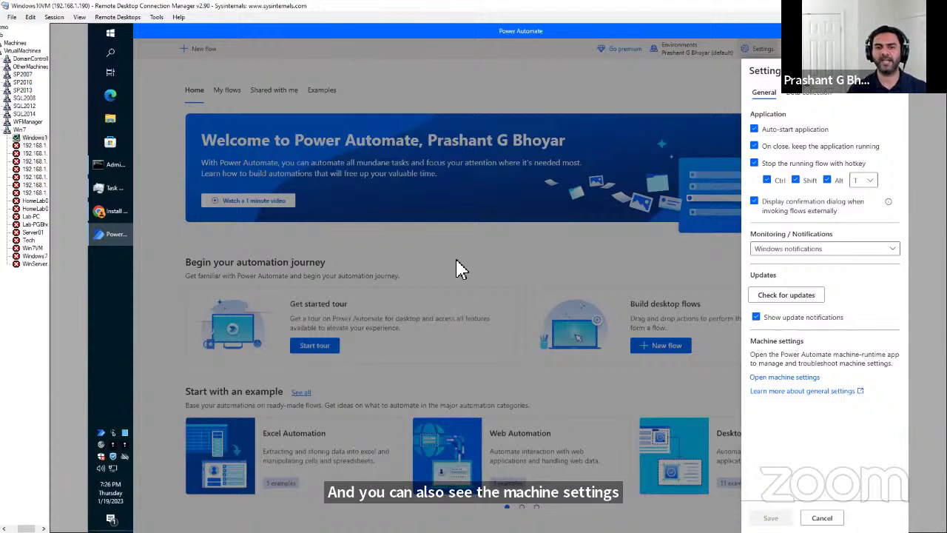
{"action": "left_click", "coordinate": [790, 379]}
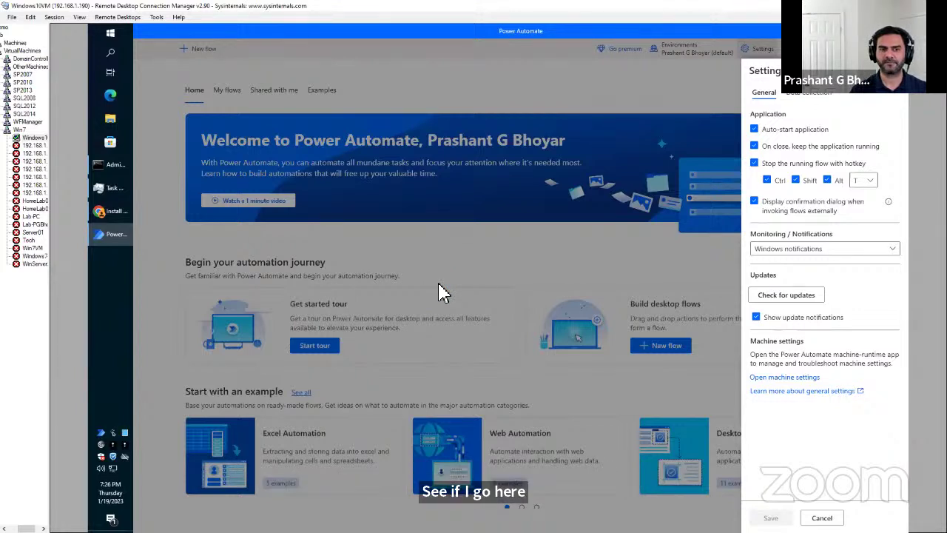
{"action": "left_click", "coordinate": [774, 379]}
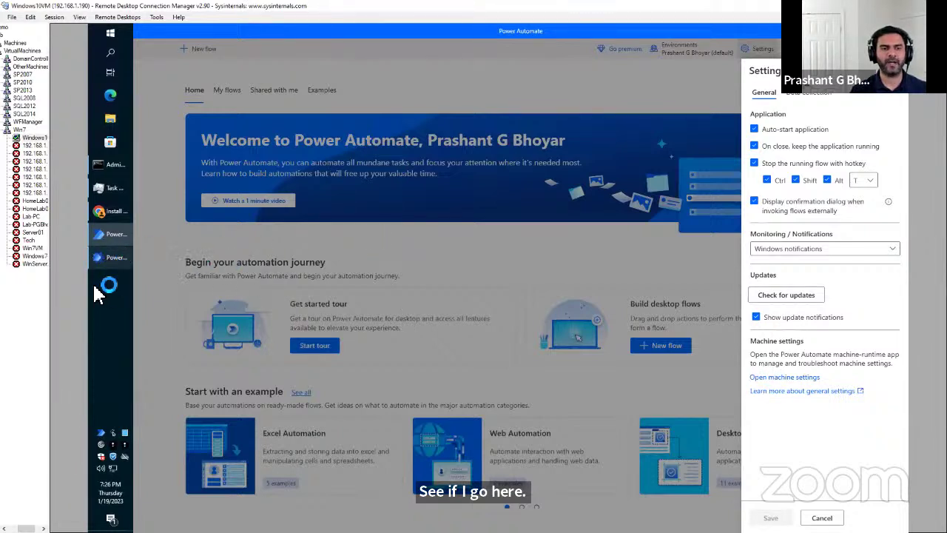
{"action": "left_click", "coordinate": [112, 261]}
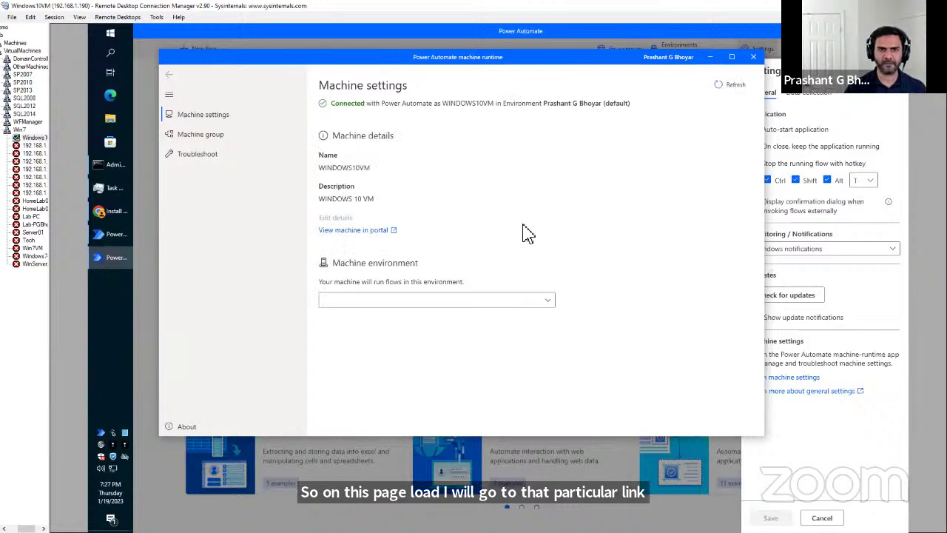
View WINDOWS10VM in the web portal, then return to the desktop app and cancel Settings.
{"action": "left_click", "coordinate": [363, 231]}
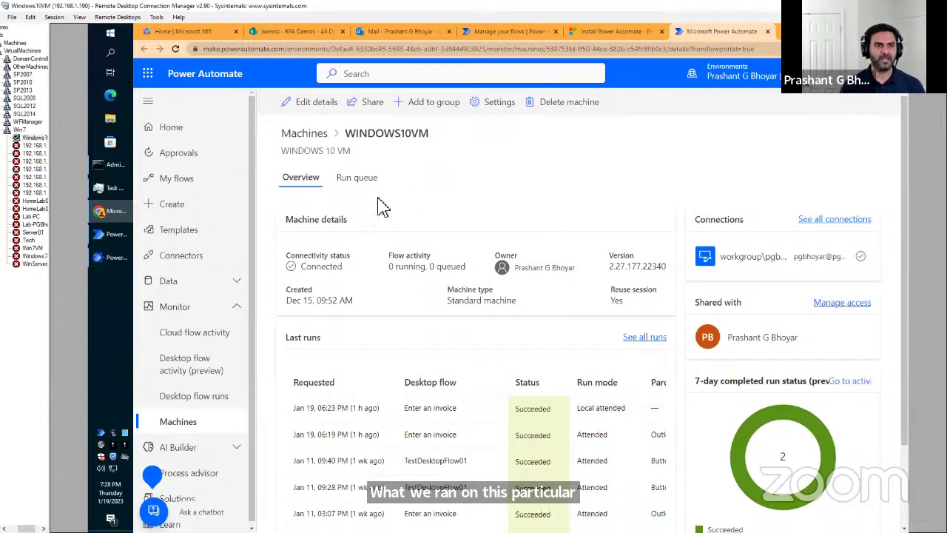
{"action": "left_click", "coordinate": [111, 237]}
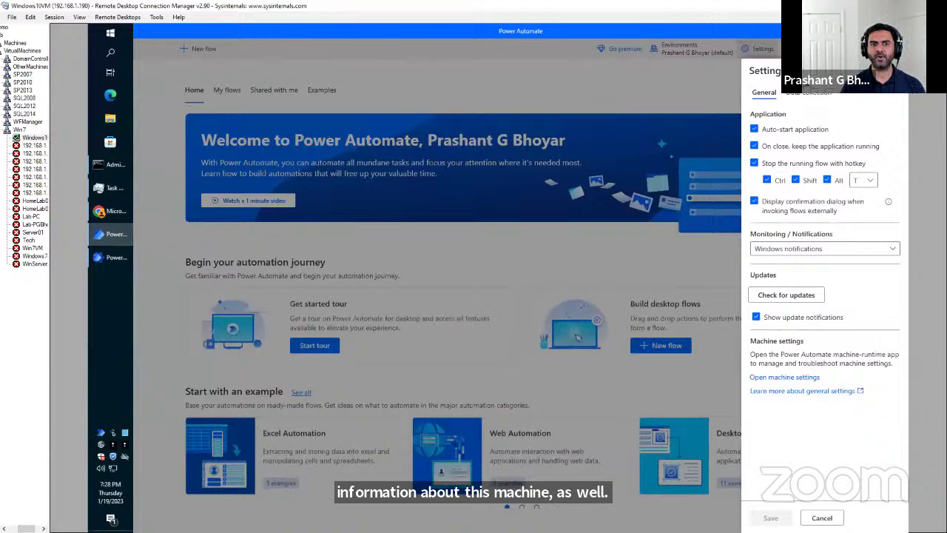
{"action": "left_click", "coordinate": [892, 71]}
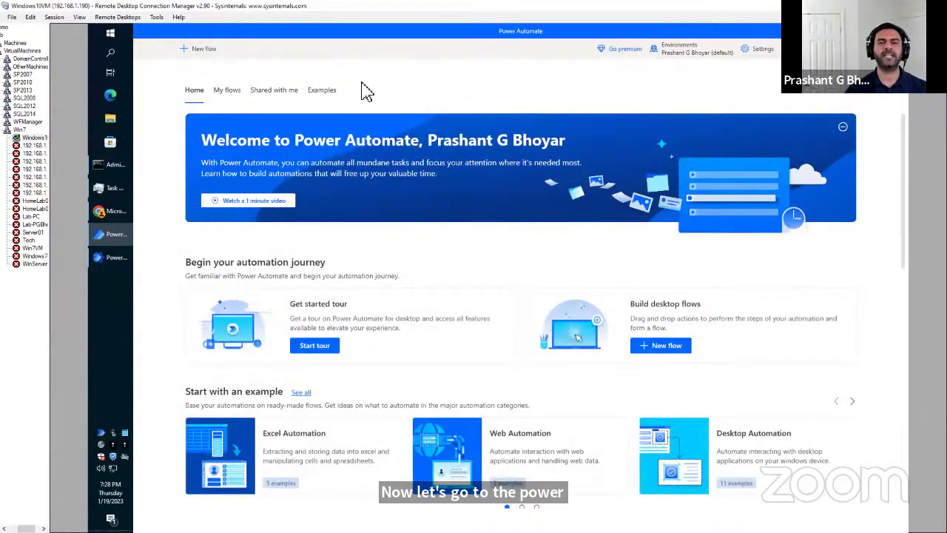
Show My flows, deselect TestDesktopFlow01, and return to Chrome's WINDOWS10VM machine page.
{"action": "left_click", "coordinate": [219, 95]}
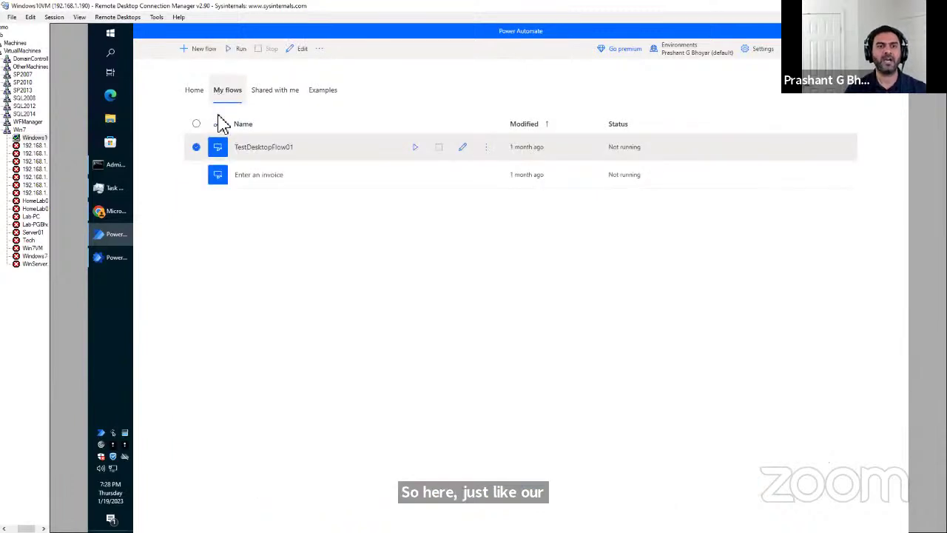
{"action": "left_click", "coordinate": [196, 147]}
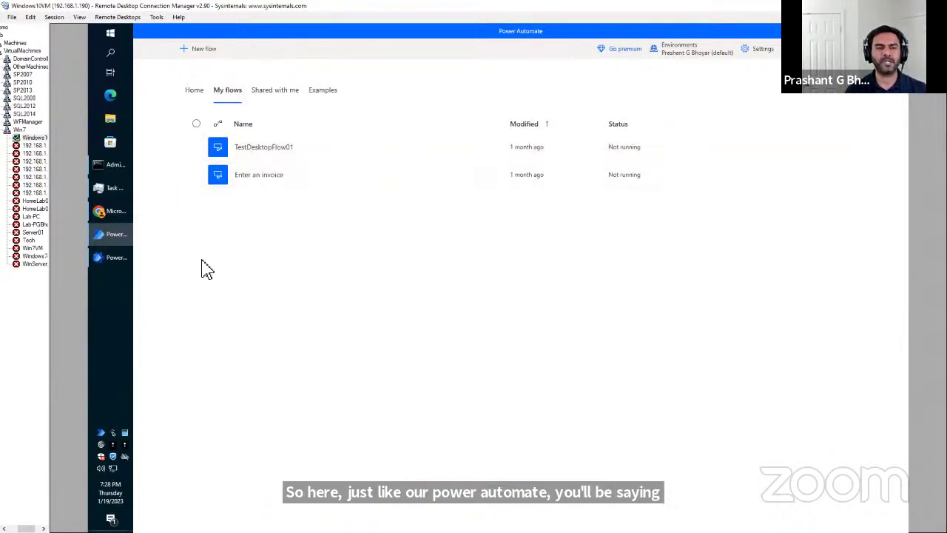
{"action": "left_click", "coordinate": [118, 215]}
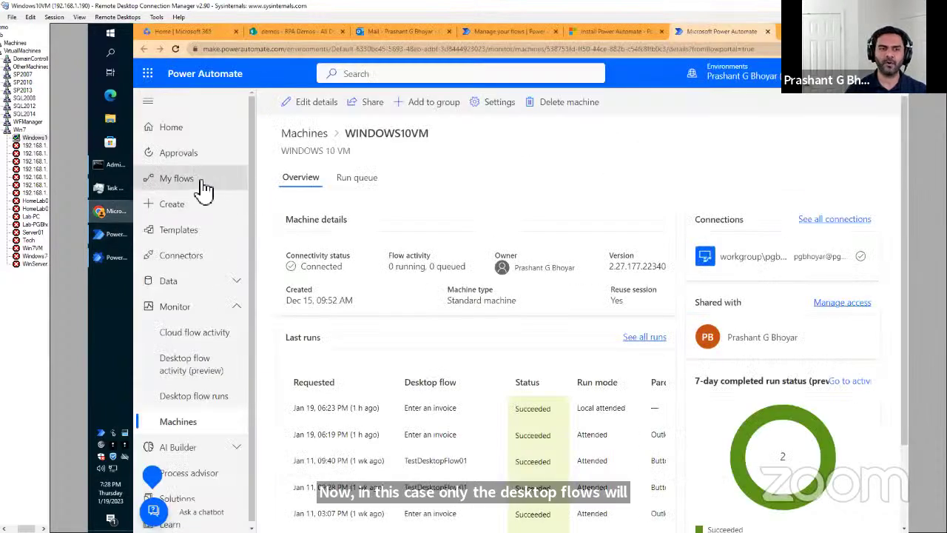
Browse the portal's Desktop flows and Shared with me lists, then edit 'Enter an invoice'.
{"action": "left_click", "coordinate": [185, 181]}
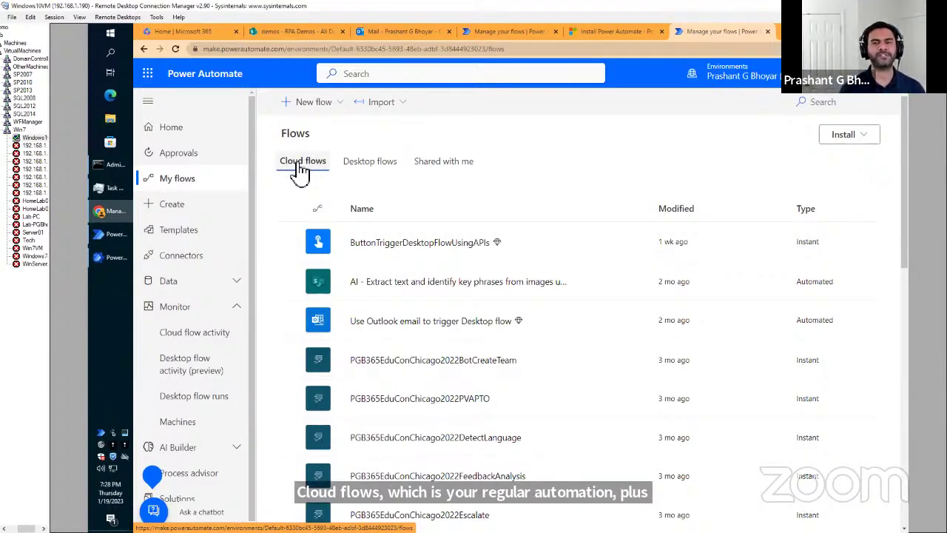
{"action": "left_click", "coordinate": [364, 167]}
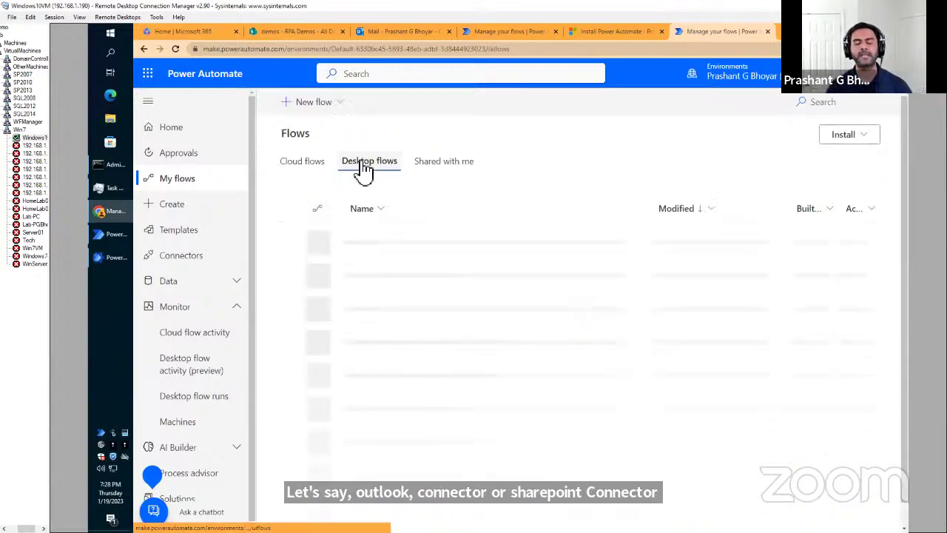
{"action": "left_click", "coordinate": [447, 166]}
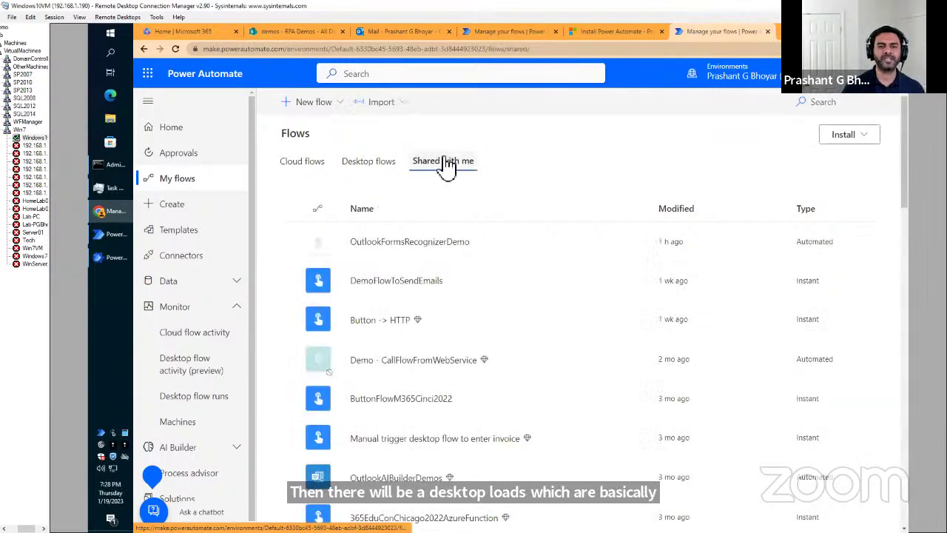
{"action": "left_click", "coordinate": [364, 163]}
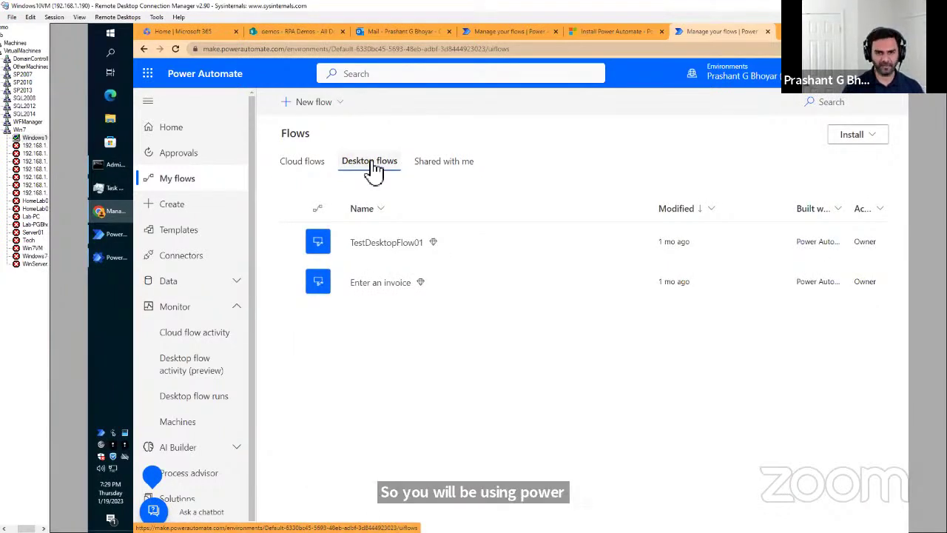
{"action": "left_click", "coordinate": [340, 109]}
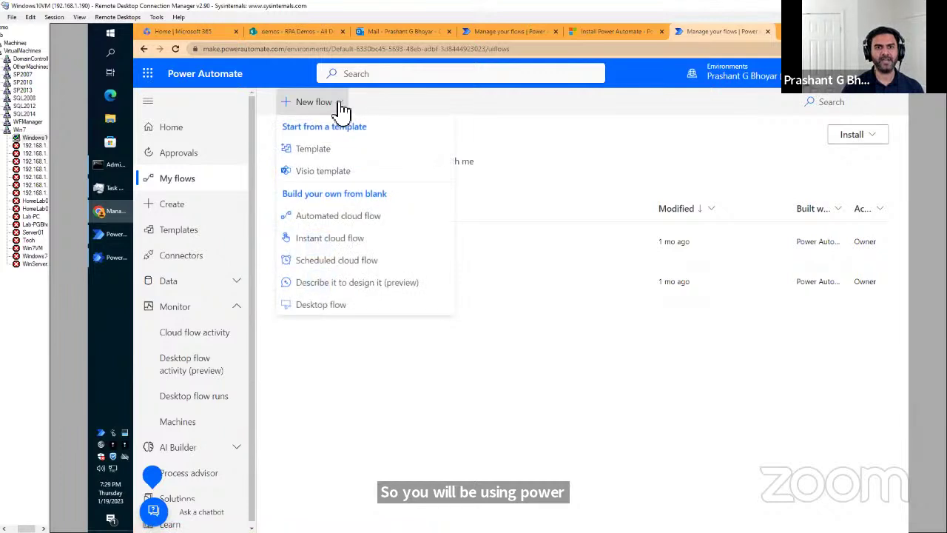
{"action": "left_click", "coordinate": [509, 122]}
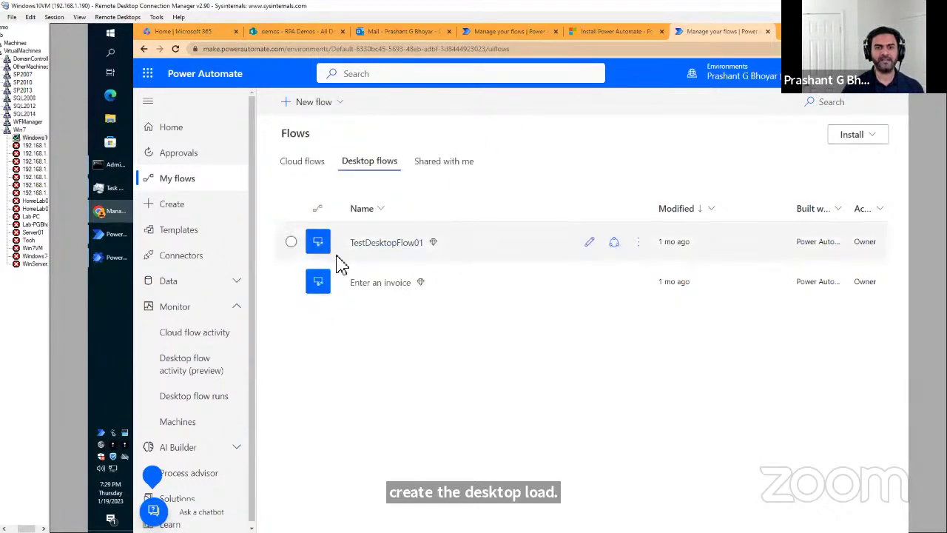
{"action": "left_click", "coordinate": [291, 282]}
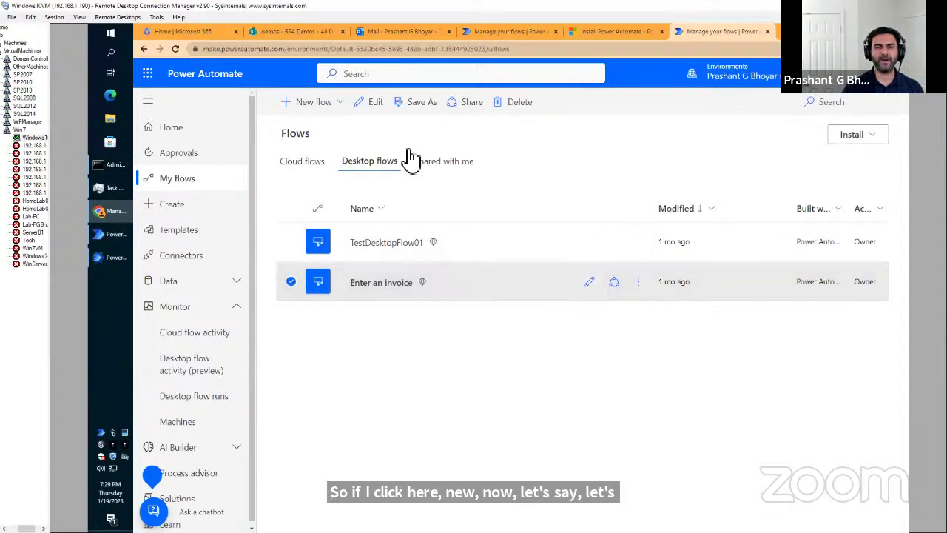
{"action": "left_click", "coordinate": [367, 105]}
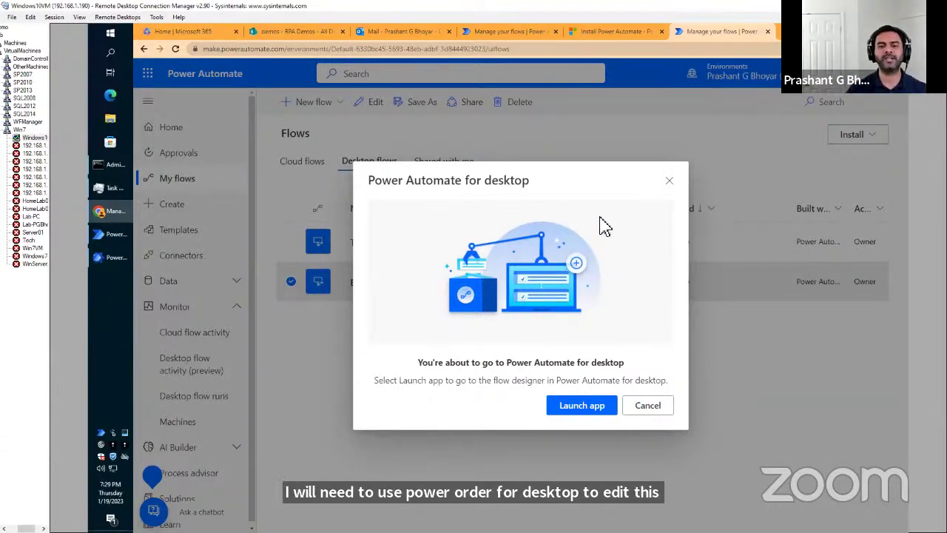
Dismiss the launch prompt and open 'Enter an invoice' from the desktop app's flow list.
{"action": "left_click", "coordinate": [670, 181]}
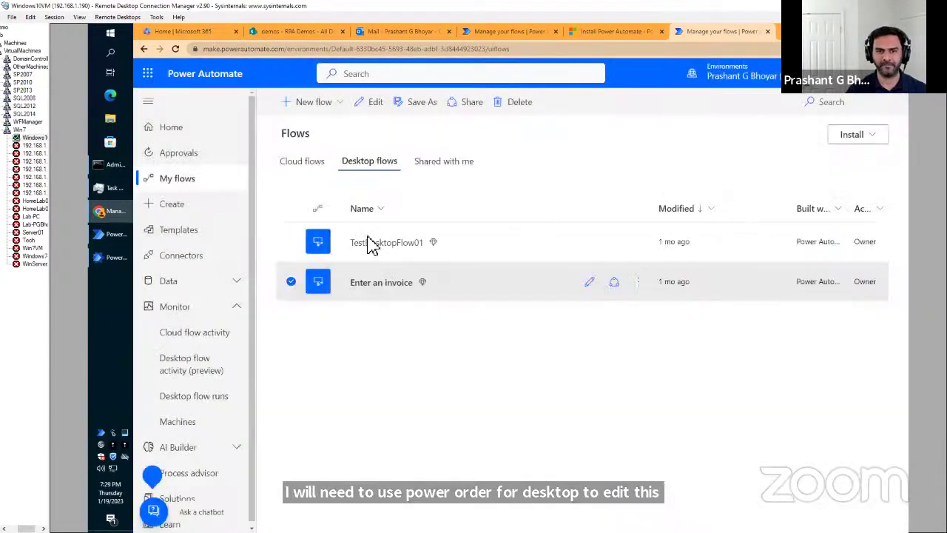
{"action": "left_click", "coordinate": [109, 241]}
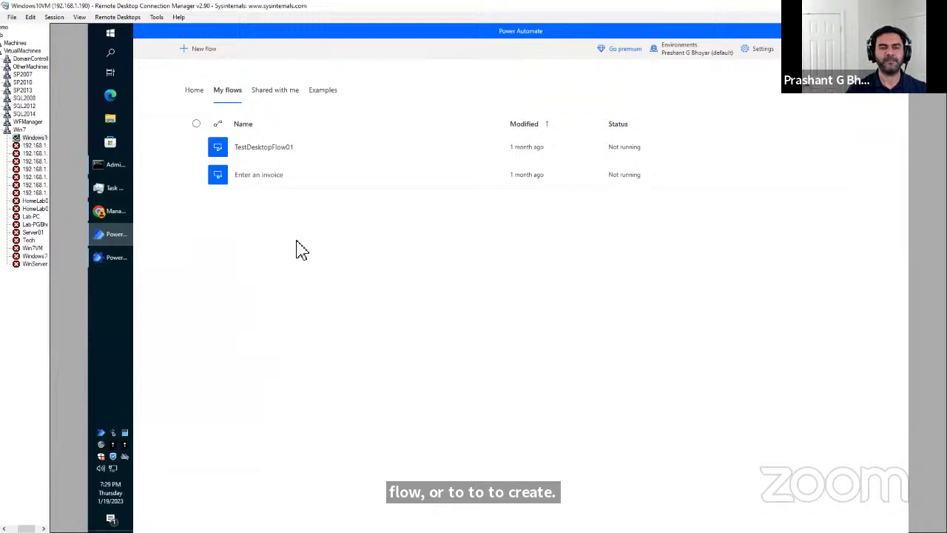
{"action": "left_click", "coordinate": [196, 175]}
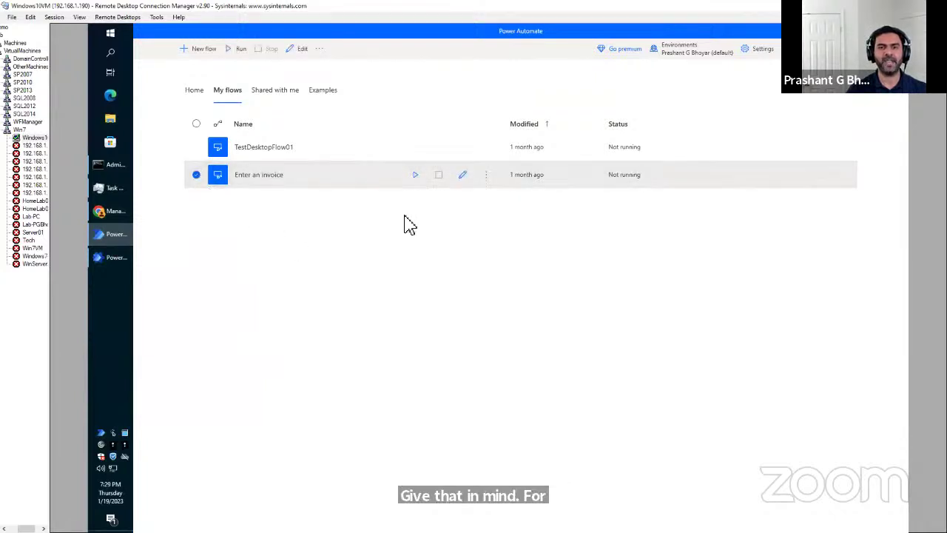
{"action": "left_click", "coordinate": [464, 178]}
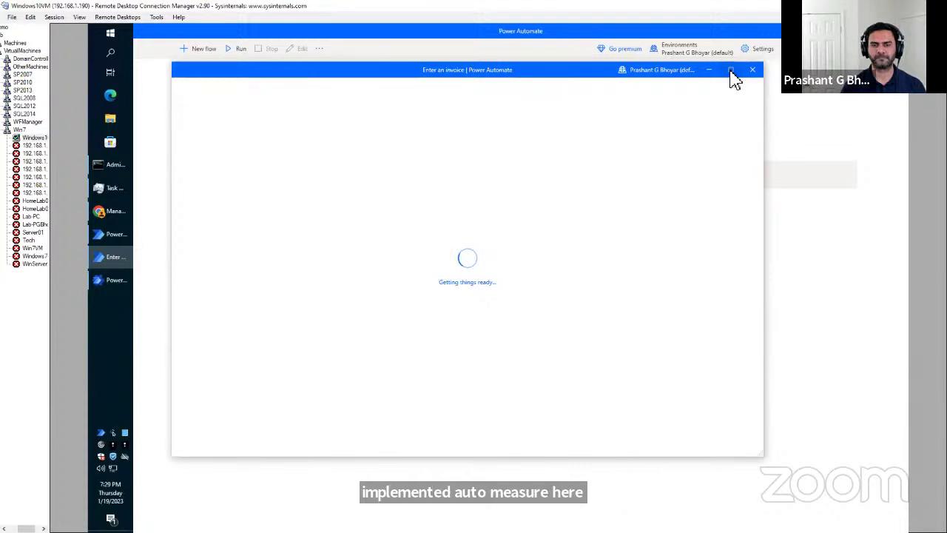
Maximize the designer, search actions for 'folder' then 'Share', and clear the search.
{"action": "left_click", "coordinate": [731, 71]}
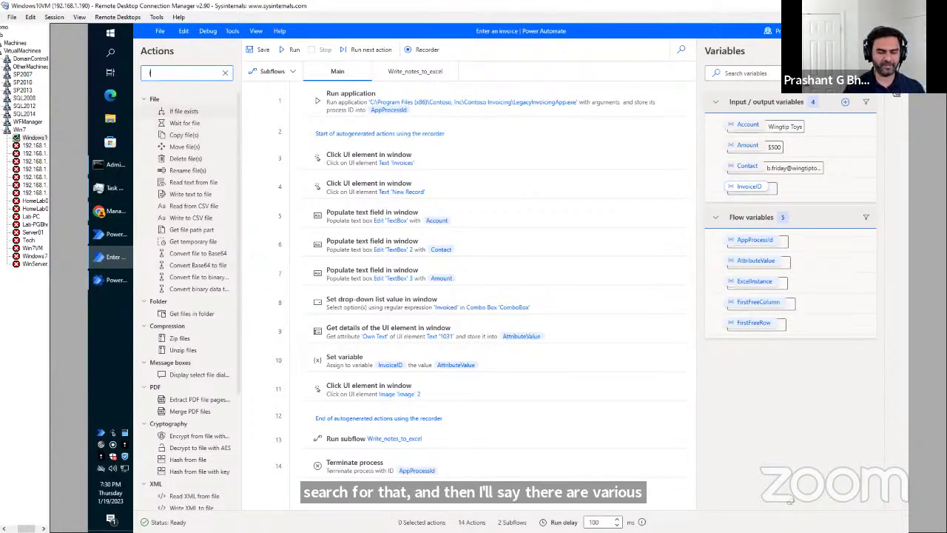
{"action": "type", "text": "folder"}
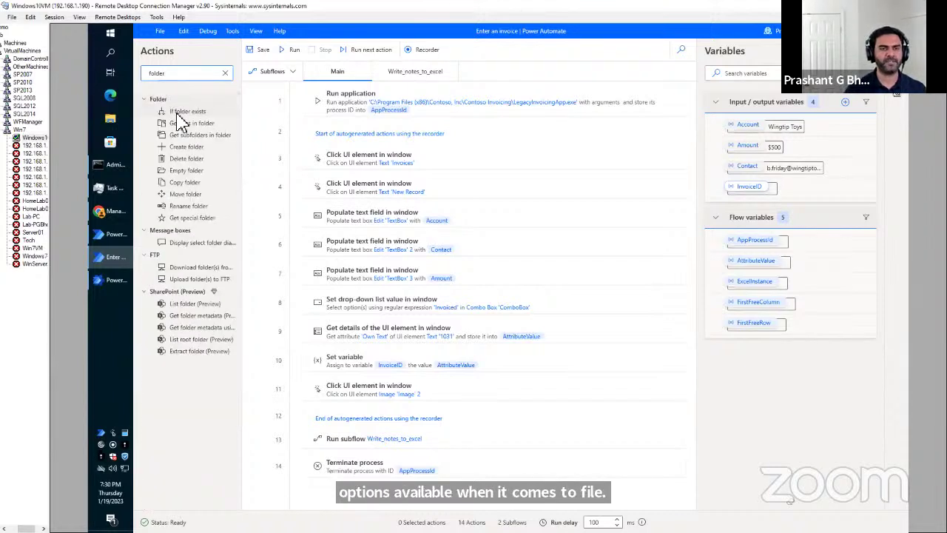
{"action": "double_click", "coordinate": [155, 73]}
{"action": "type", "text": "SharePoint"}
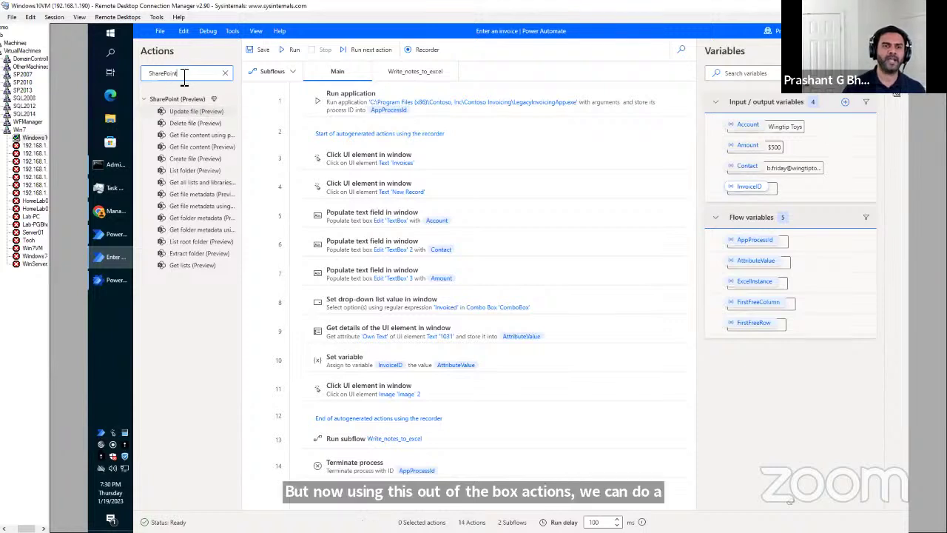
{"action": "double_click", "coordinate": [148, 74]}
{"action": "key", "text": "BackSpace"}
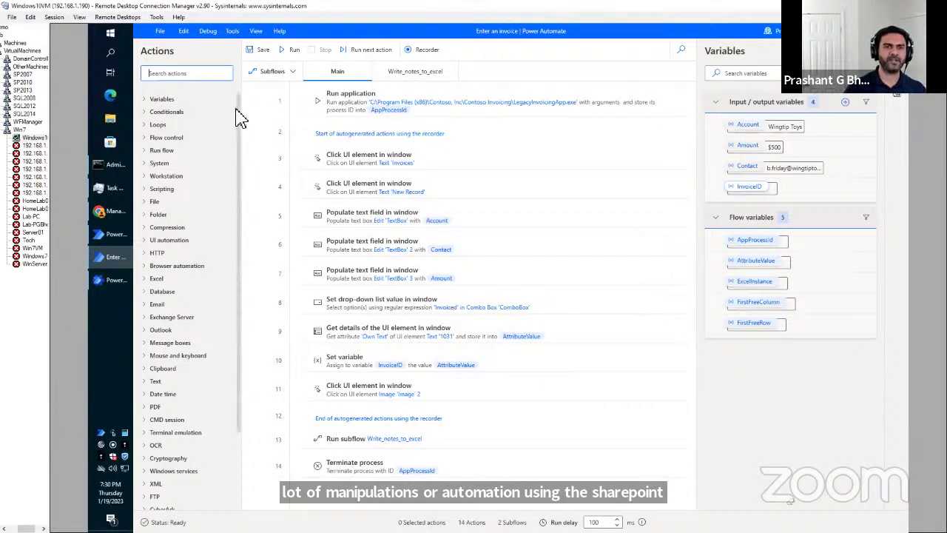
{"action": "left_click_drag", "start_coordinate": [239, 116], "coordinate": [251, 233]}
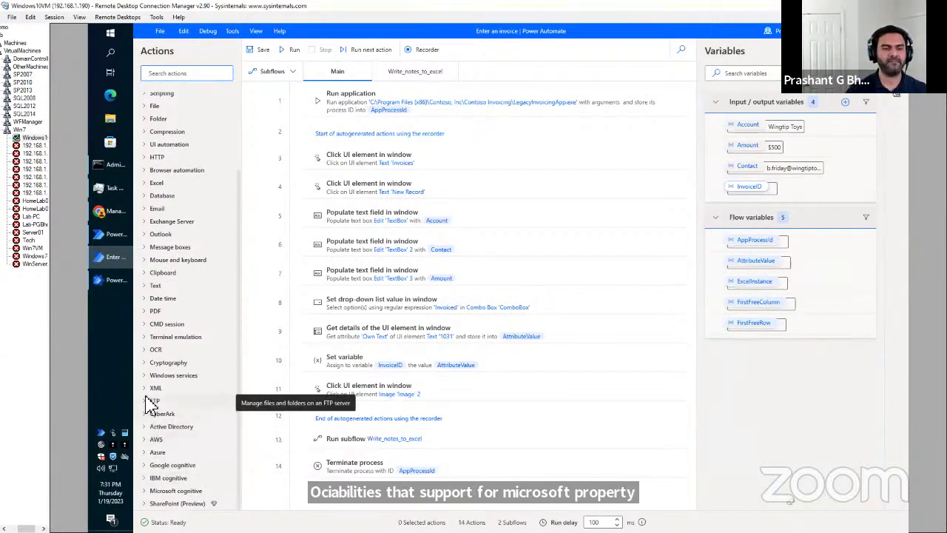
{"action": "scroll", "coordinate": [168, 359], "scroll_direction": "up", "scroll_amount": 3}
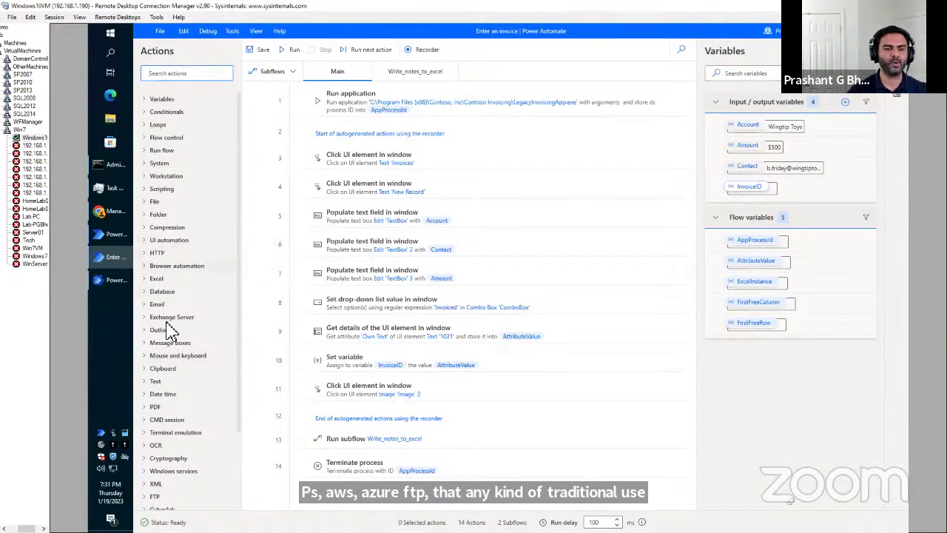
{"action": "scroll", "coordinate": [182, 401], "scroll_direction": "down", "scroll_amount": 3}
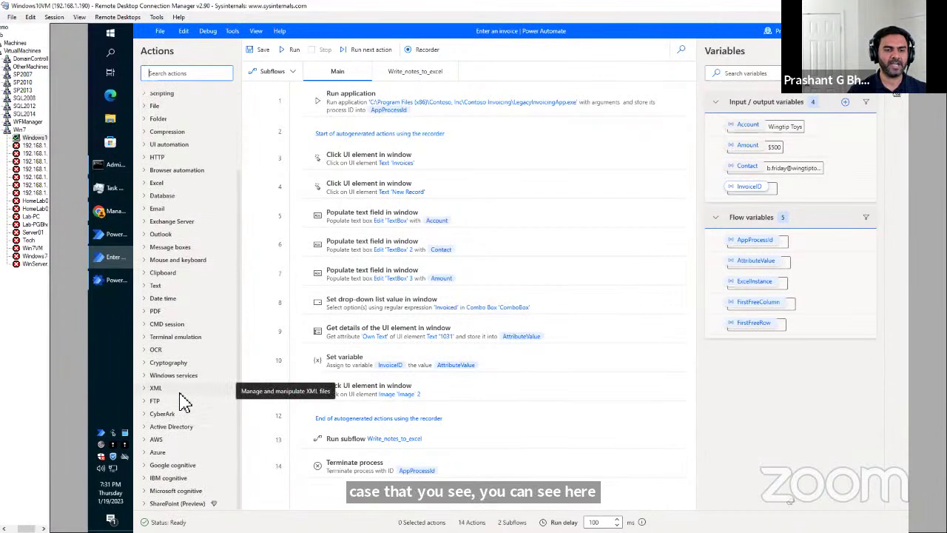
{"action": "scroll", "coordinate": [182, 399], "scroll_direction": "up", "scroll_amount": 3}
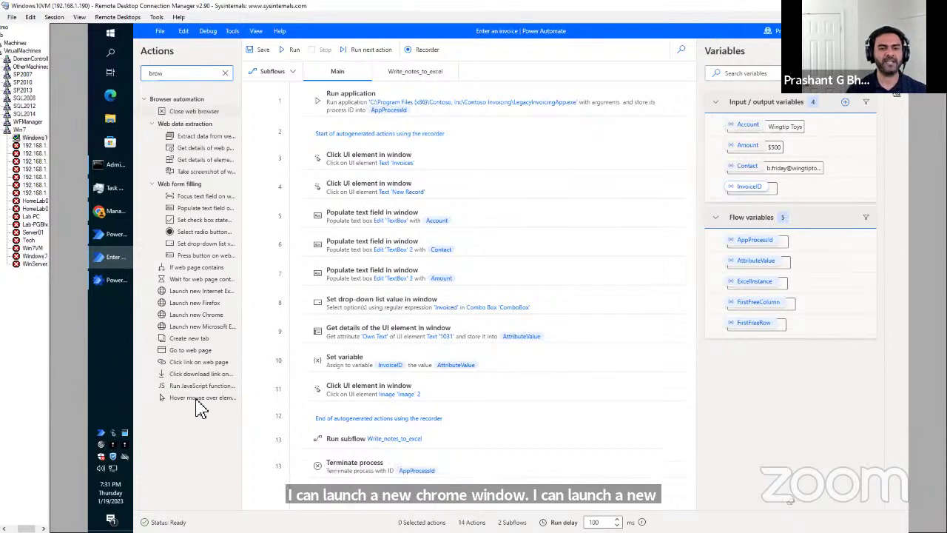
{"action": "left_click", "coordinate": [226, 73]}
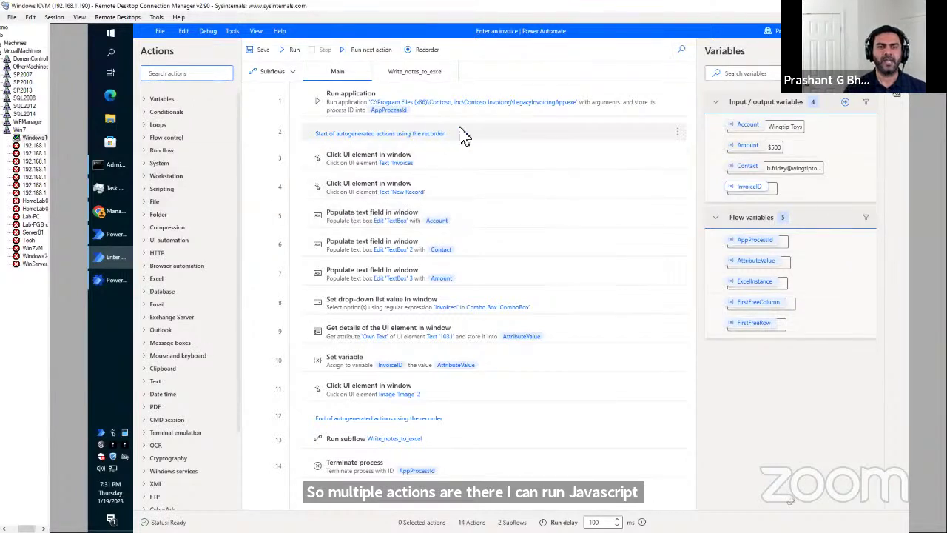
Glance at the Debug menu, then list the Main and Write_notes_to_excel subflows.
{"action": "left_click", "coordinate": [208, 32]}
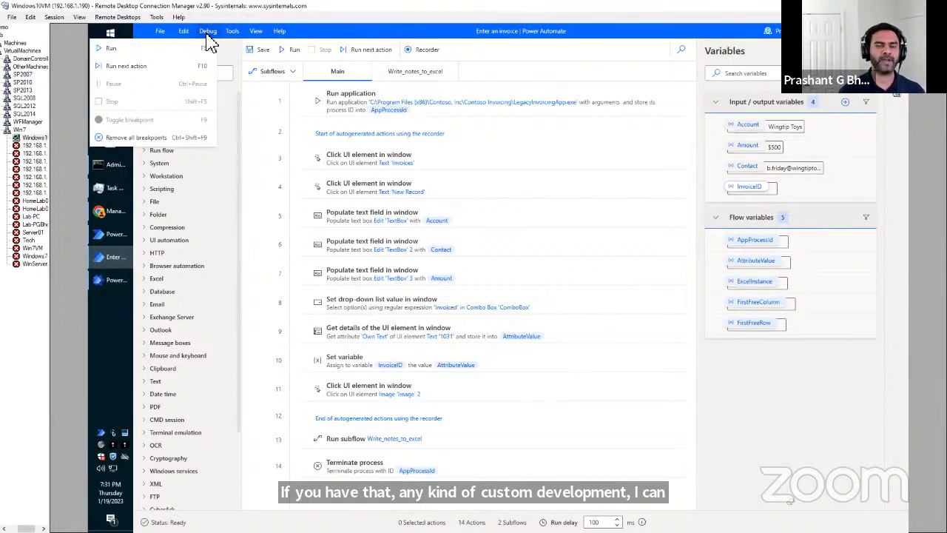
{"action": "left_click", "coordinate": [598, 46]}
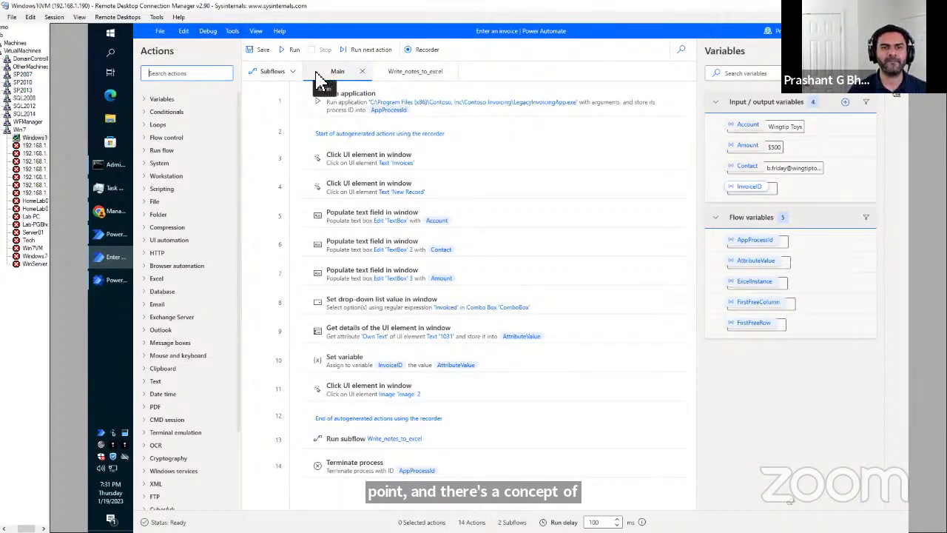
{"action": "left_click", "coordinate": [293, 74]}
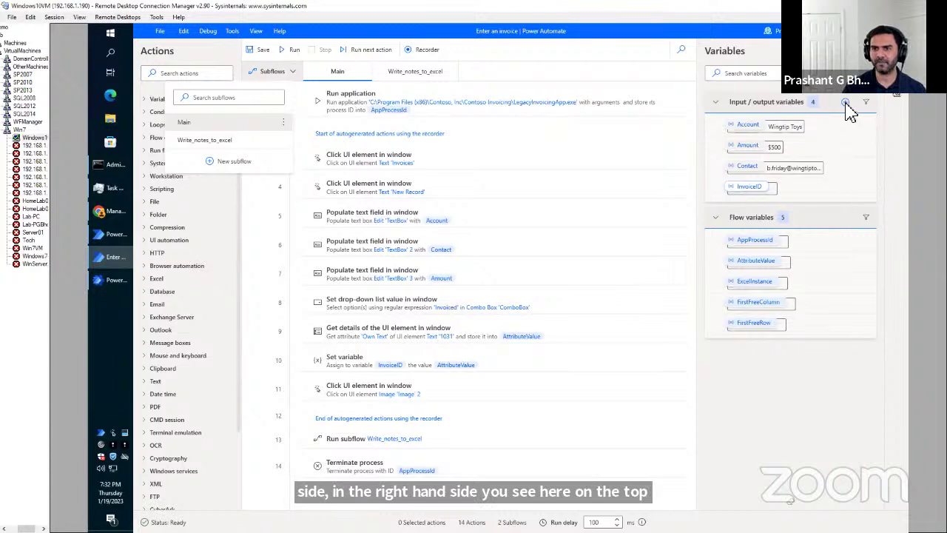
{"action": "left_click", "coordinate": [846, 103]}
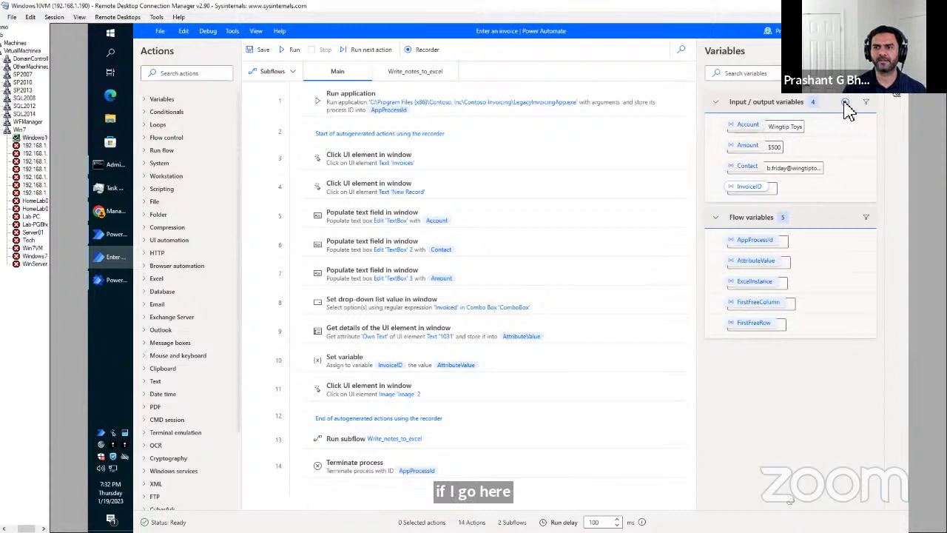
{"action": "left_click", "coordinate": [846, 103]}
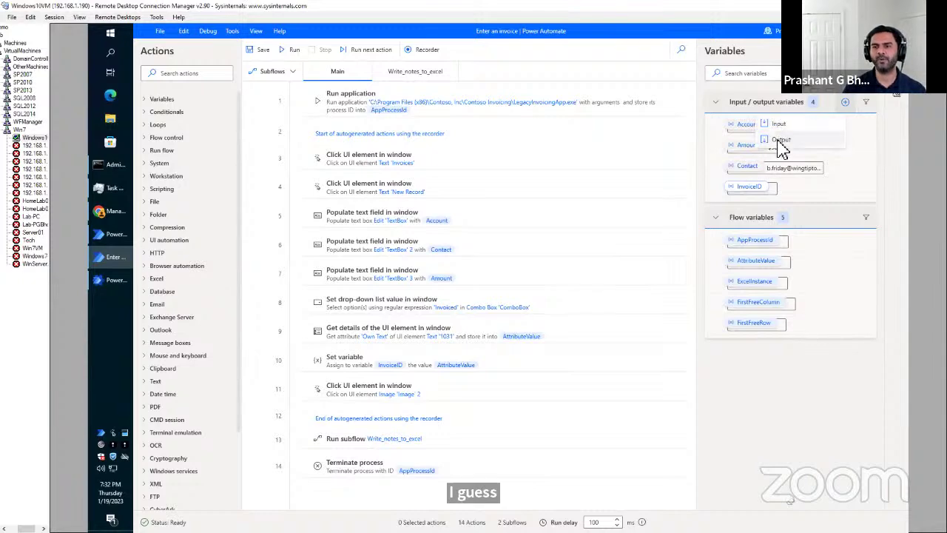
{"action": "left_click", "coordinate": [777, 124]}
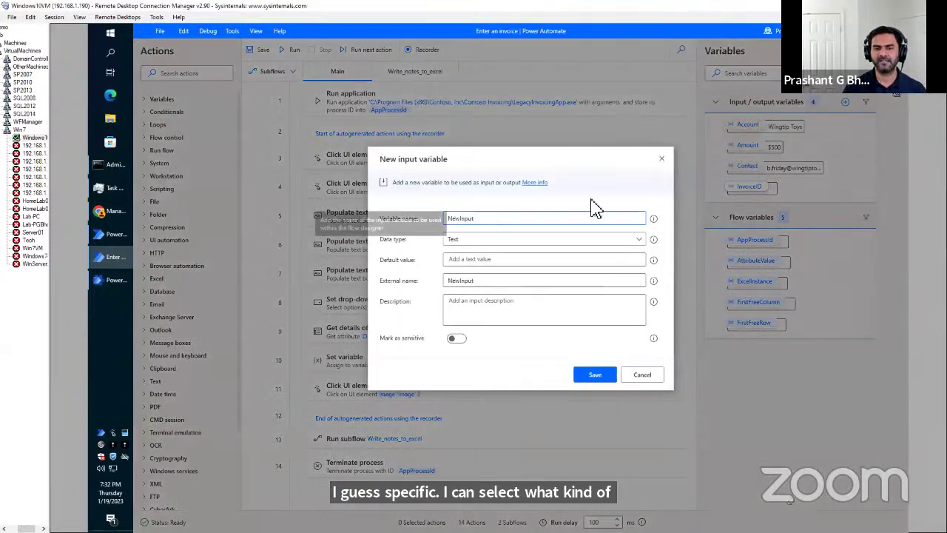
{"action": "left_click", "coordinate": [639, 239]}
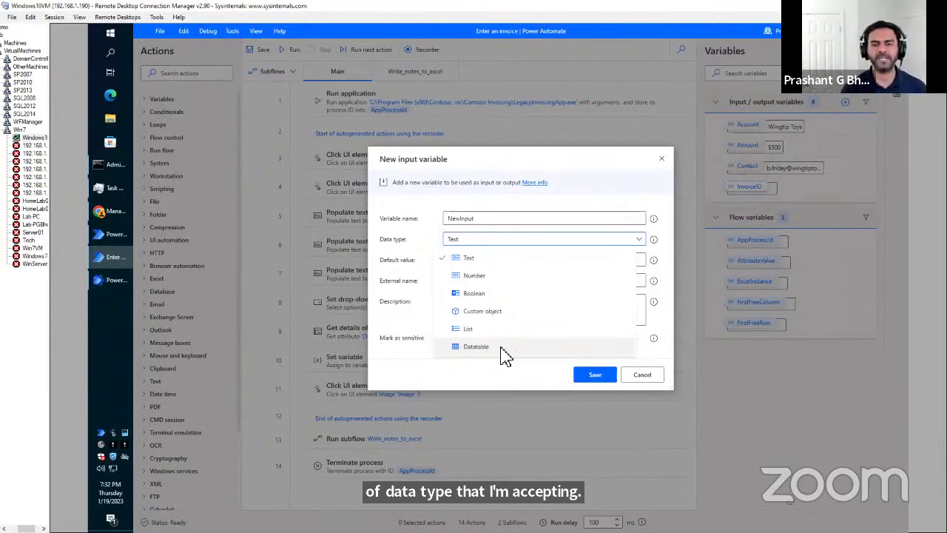
{"action": "left_click", "coordinate": [661, 382]}
{"action": "left_click", "coordinate": [651, 376]}
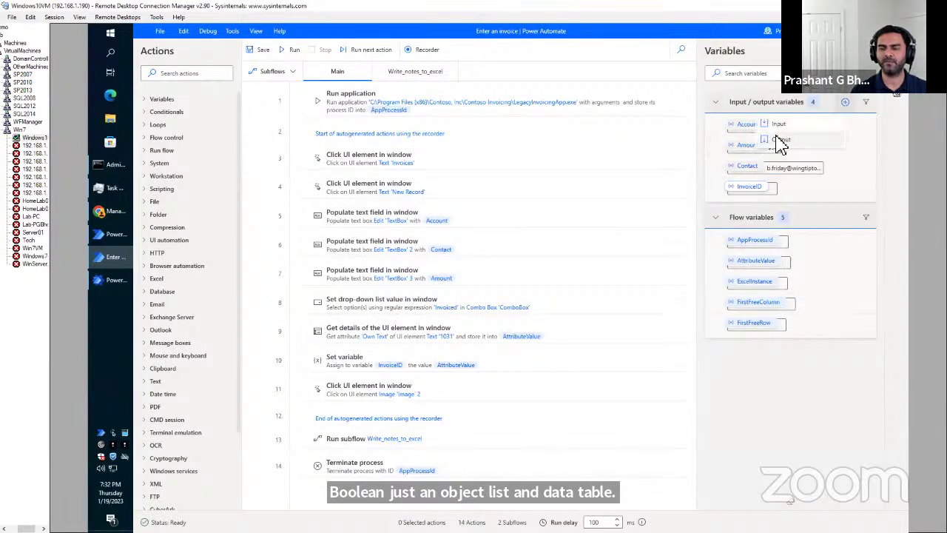
{"action": "left_click", "coordinate": [776, 136]}
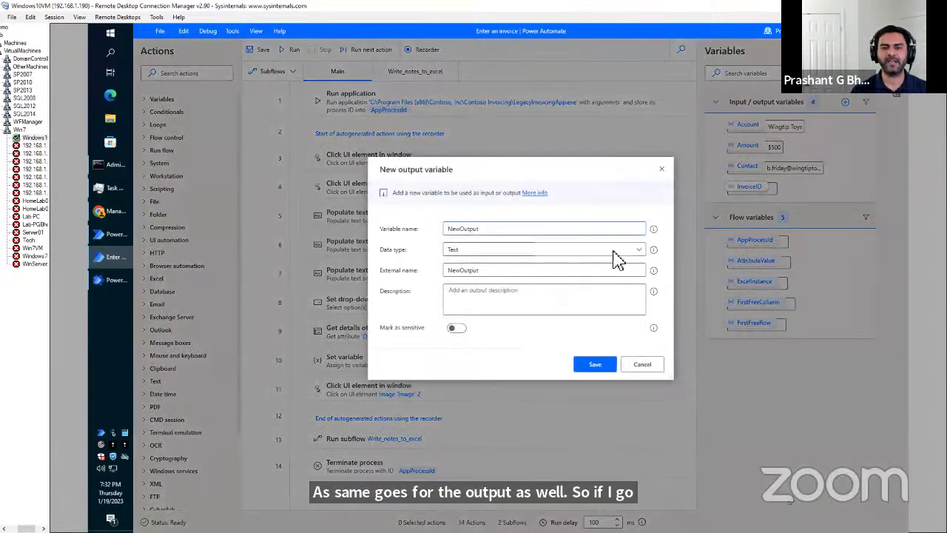
{"action": "left_click", "coordinate": [641, 254]}
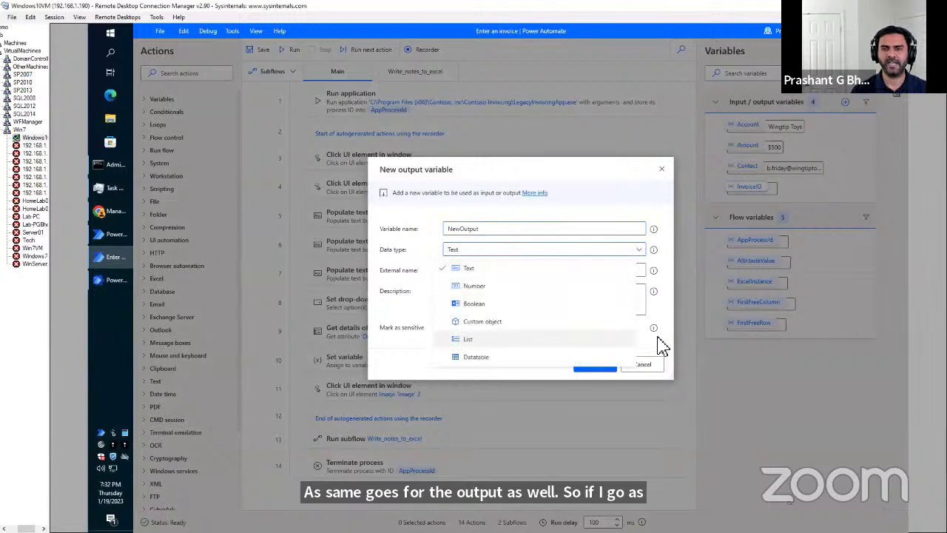
{"action": "left_click", "coordinate": [657, 372]}
{"action": "left_click", "coordinate": [656, 367]}
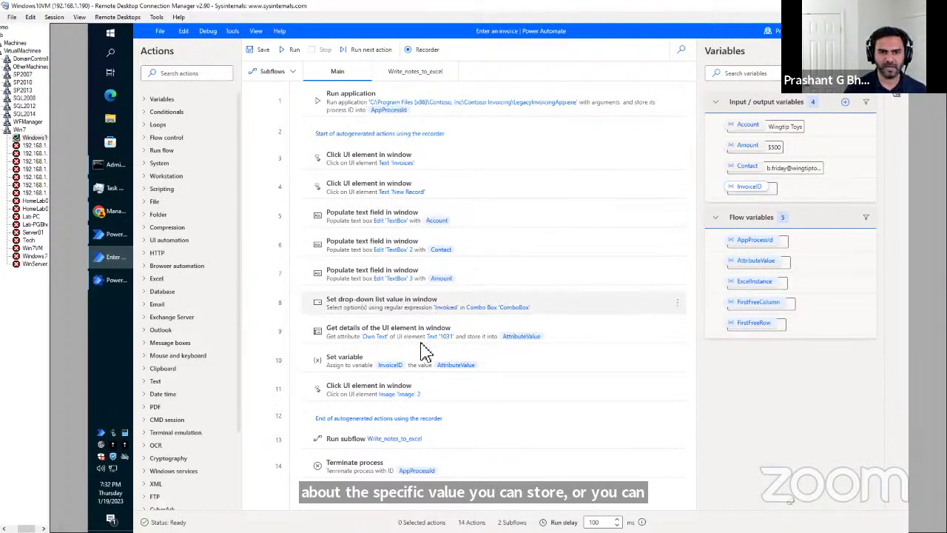
{"action": "left_click", "coordinate": [395, 364]}
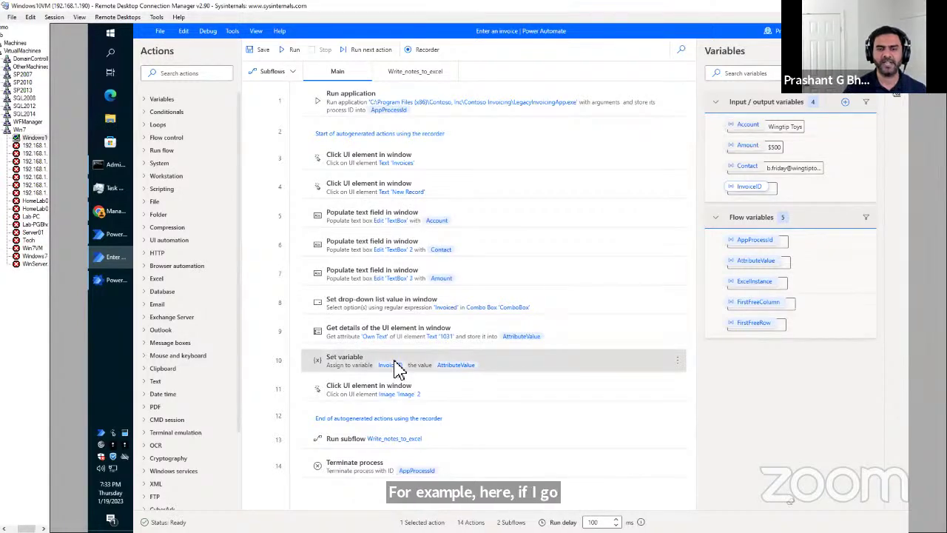
{"action": "double_click", "coordinate": [395, 364]}
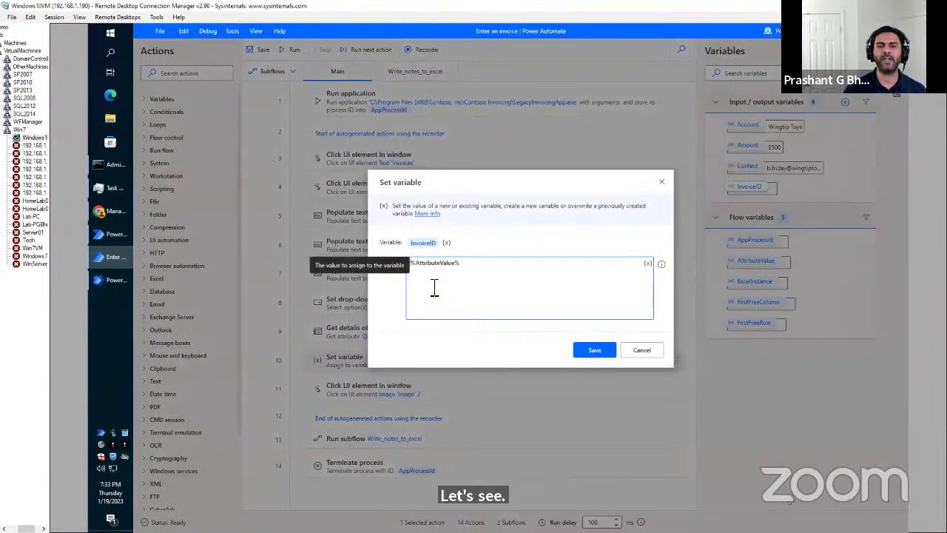
{"action": "left_click", "coordinate": [647, 265]}
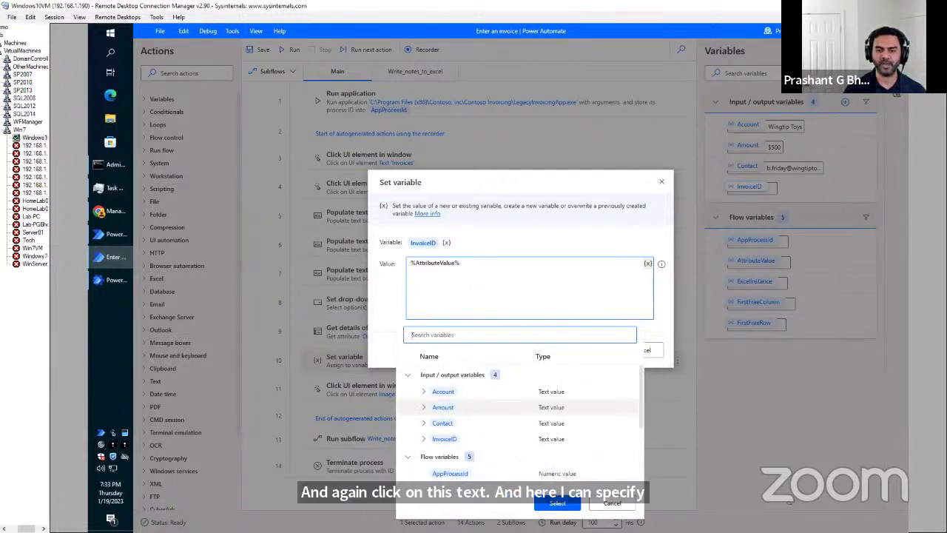
{"action": "left_click", "coordinate": [621, 503]}
{"action": "left_click", "coordinate": [651, 350]}
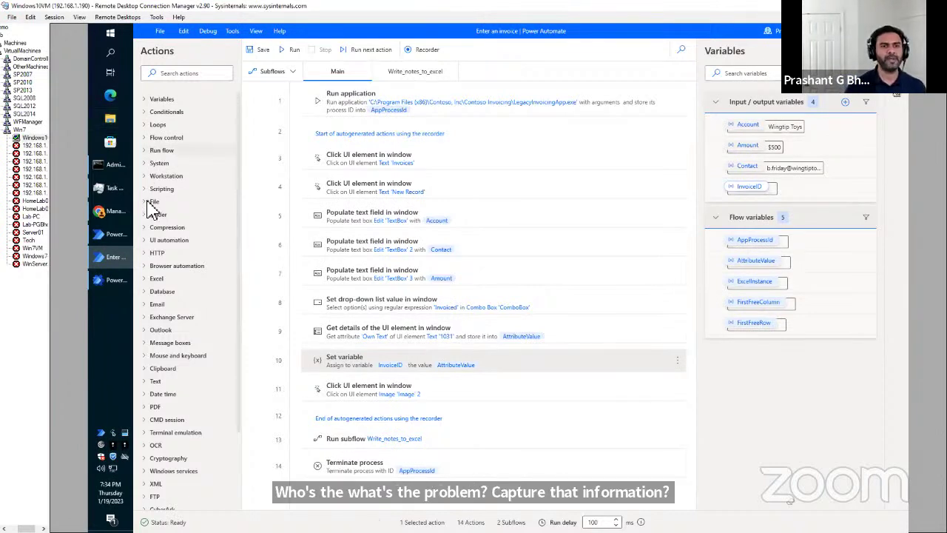
Deselect the Enter an invoice flow and switch Chrome to the Outlook on the web inbox.
{"action": "left_click", "coordinate": [122, 214]}
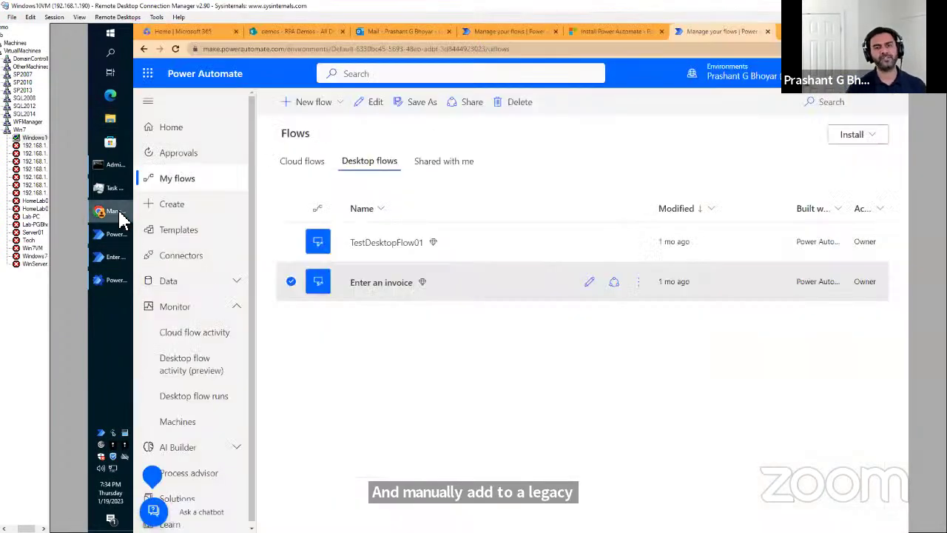
{"action": "left_click", "coordinate": [291, 284]}
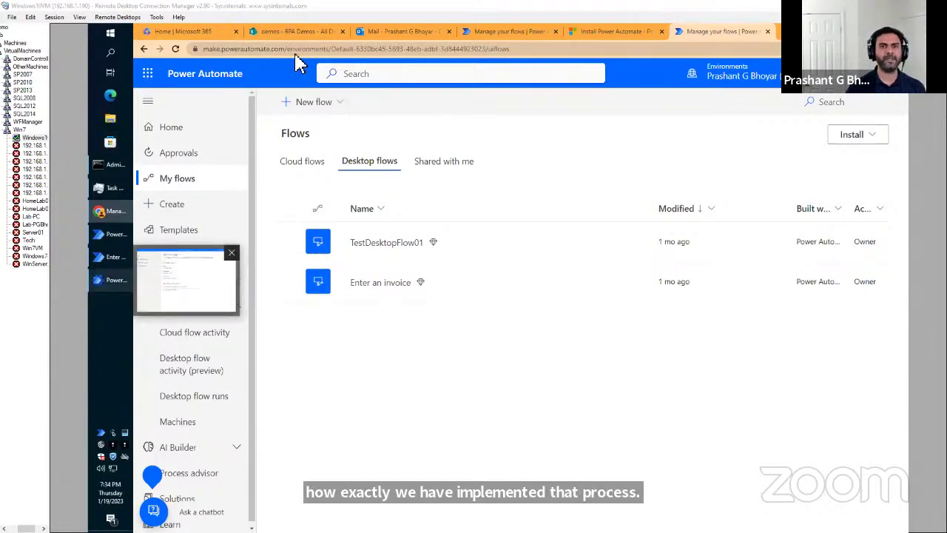
{"action": "left_click", "coordinate": [392, 33]}
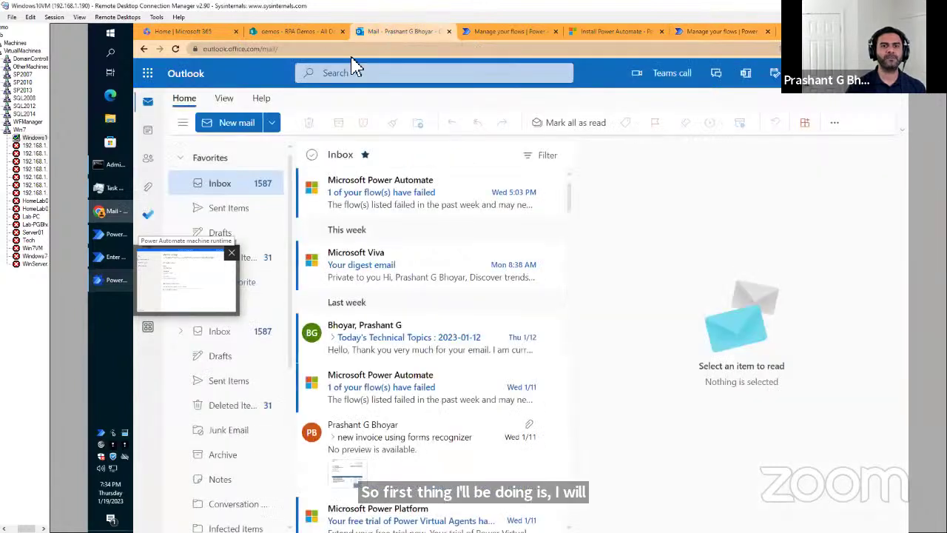
Start a new email with subject 'new invoice using forms recognizer' and add the suggested recipient.
{"action": "left_click", "coordinate": [232, 125]}
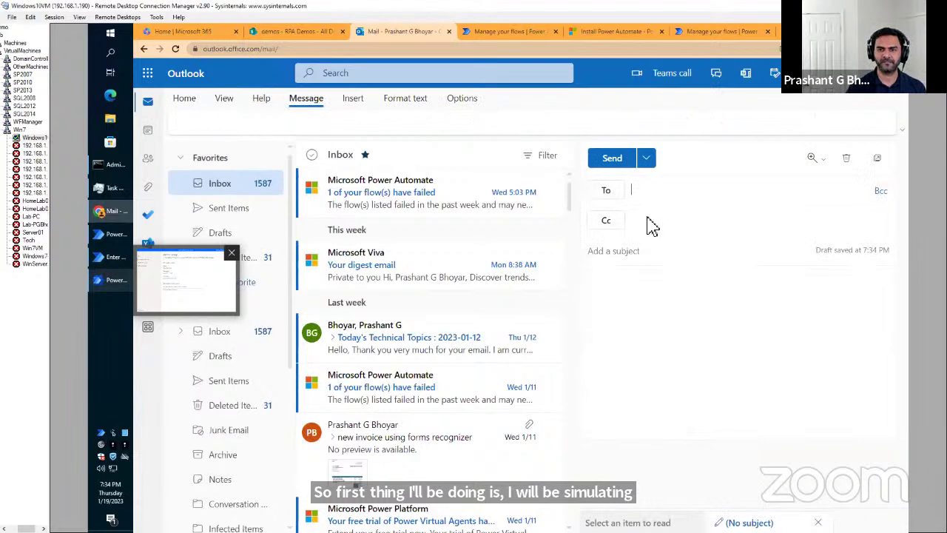
{"action": "left_click", "coordinate": [622, 252]}
{"action": "type", "text": "new invoice using forms recognizer"}
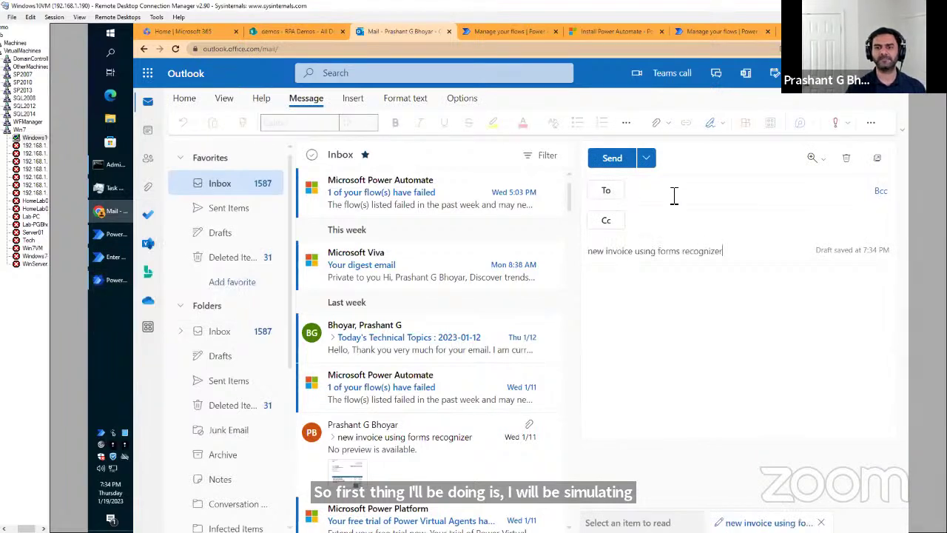
{"action": "left_click", "coordinate": [674, 194]}
{"action": "type", "text": "p"}
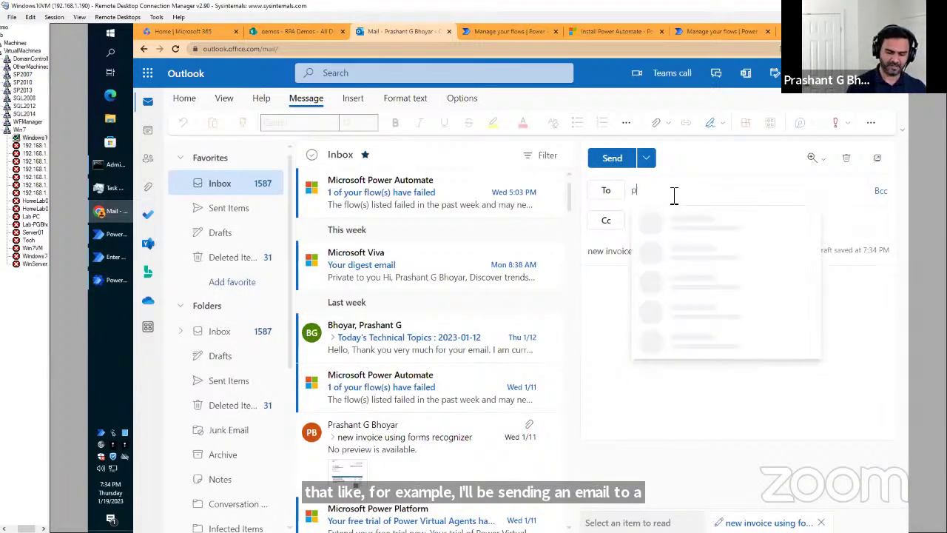
{"action": "type", "text": "gbh"}
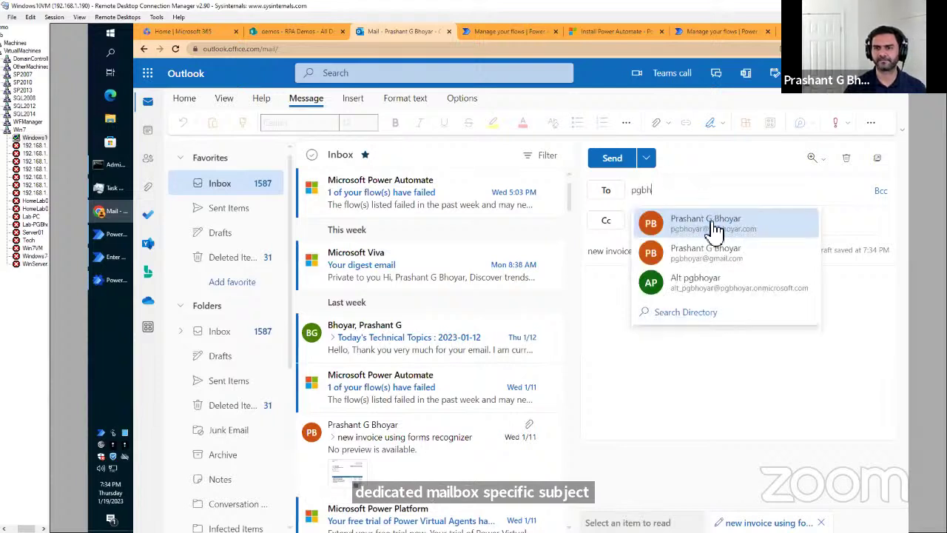
{"action": "left_click", "coordinate": [714, 226]}
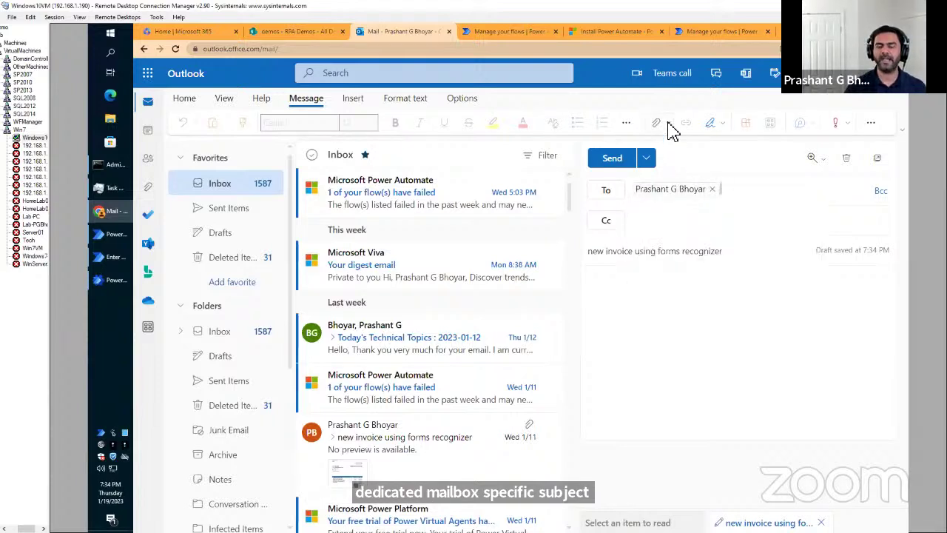
Attach newinvoice_02.JPG from this computer to the email.
{"action": "left_click", "coordinate": [668, 124]}
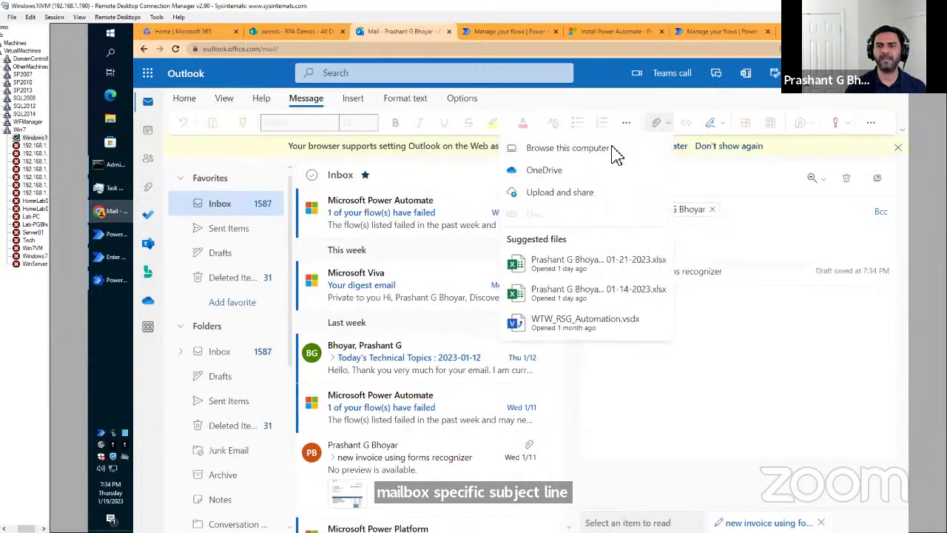
{"action": "left_click", "coordinate": [571, 150]}
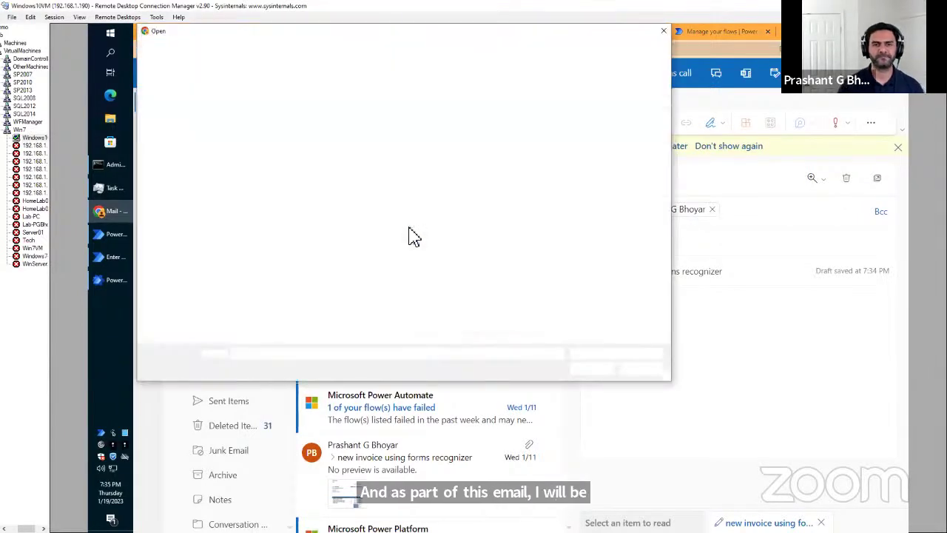
{"action": "left_click", "coordinate": [260, 158]}
{"action": "left_click", "coordinate": [591, 370]}
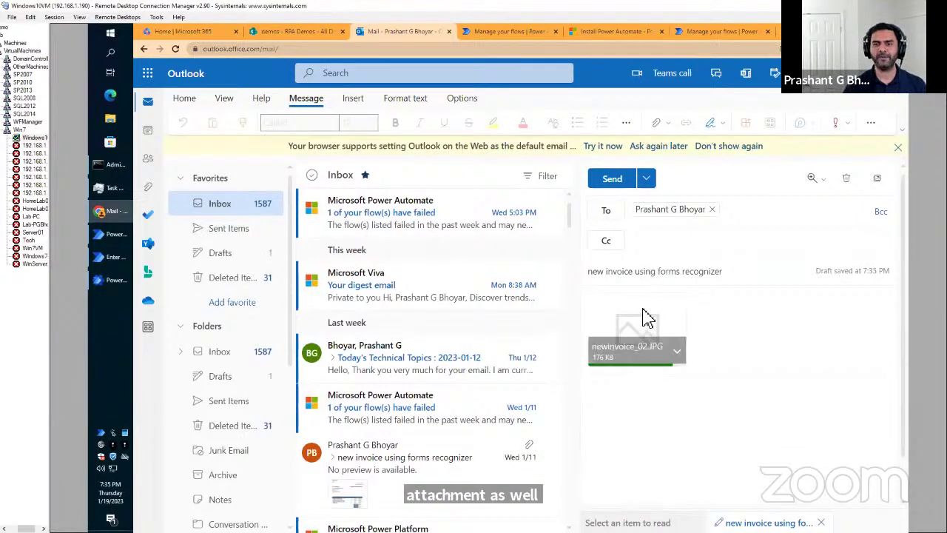
Wait for the attachment upload, preview the invoice image, and send the email.
{"action": "left_click", "coordinate": [615, 182]}
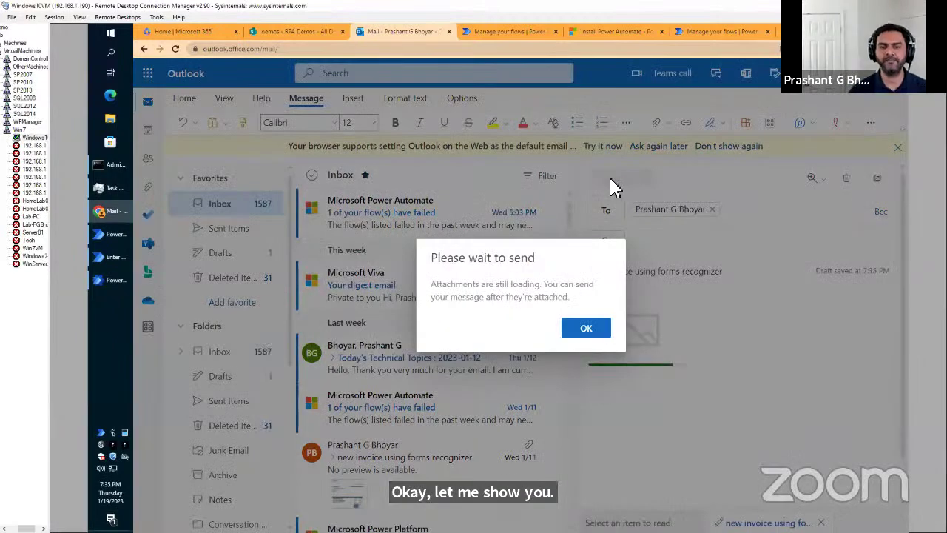
{"action": "left_click", "coordinate": [589, 330]}
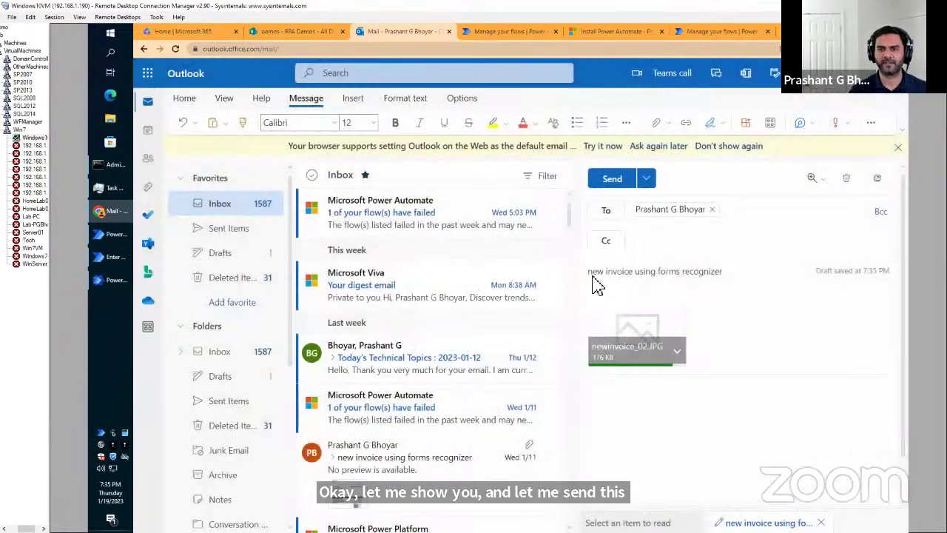
{"action": "left_click", "coordinate": [610, 181]}
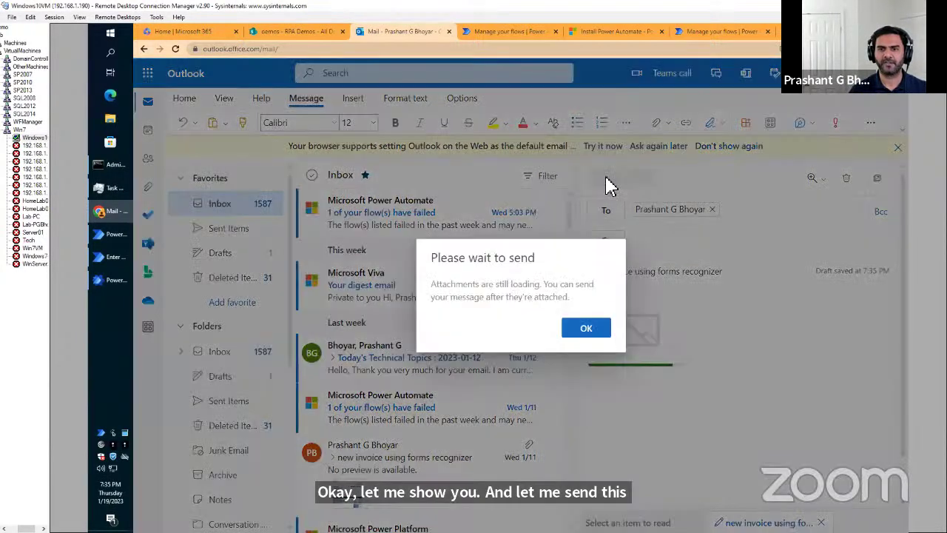
{"action": "left_click", "coordinate": [591, 331]}
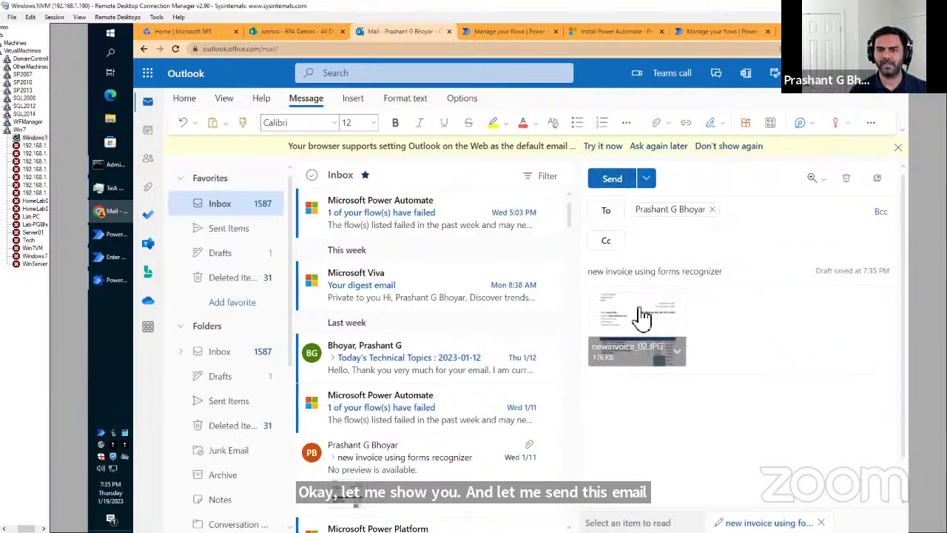
{"action": "left_click", "coordinate": [642, 325]}
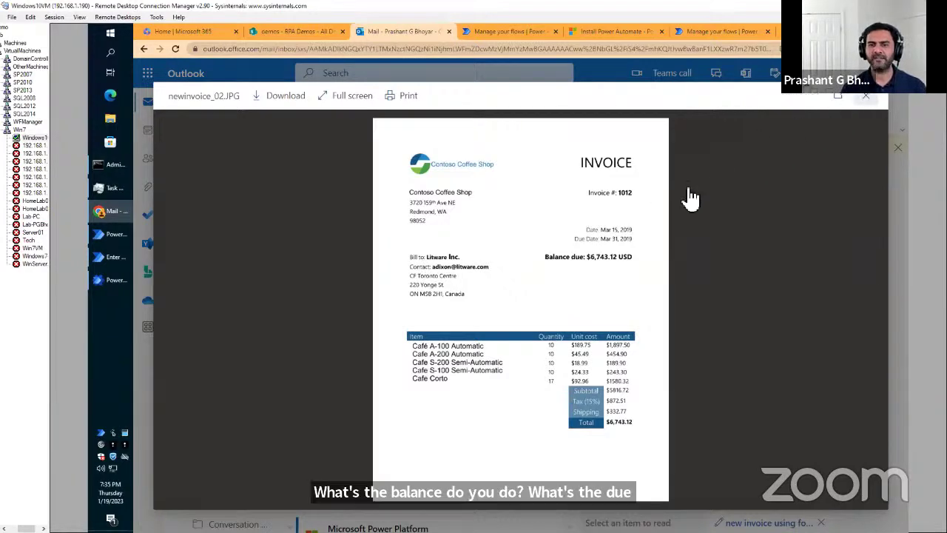
{"action": "left_click", "coordinate": [811, 155]}
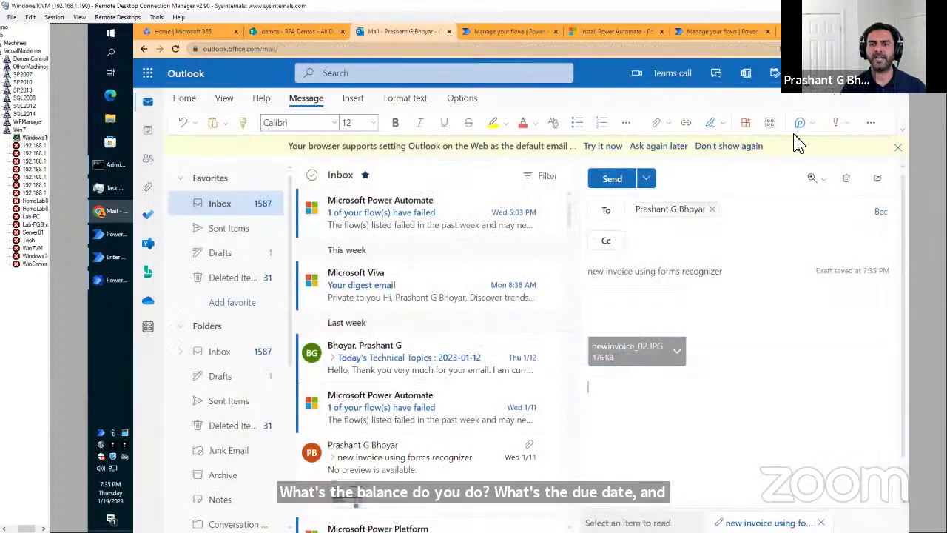
{"action": "left_click", "coordinate": [611, 180]}
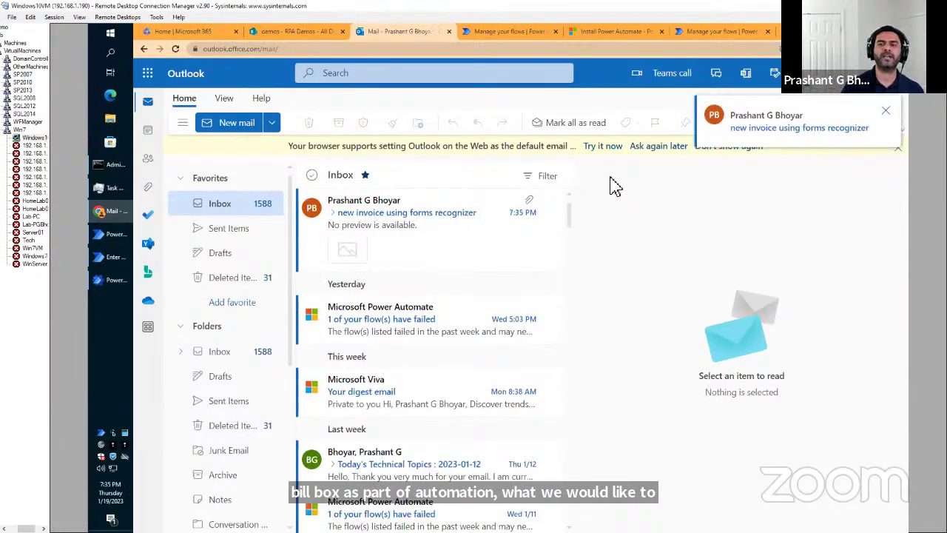
Reload OutlookFormsRecognizerDemo's details and open the newest 7:36:04 PM run in a new tab.
{"action": "left_click", "coordinate": [509, 32]}
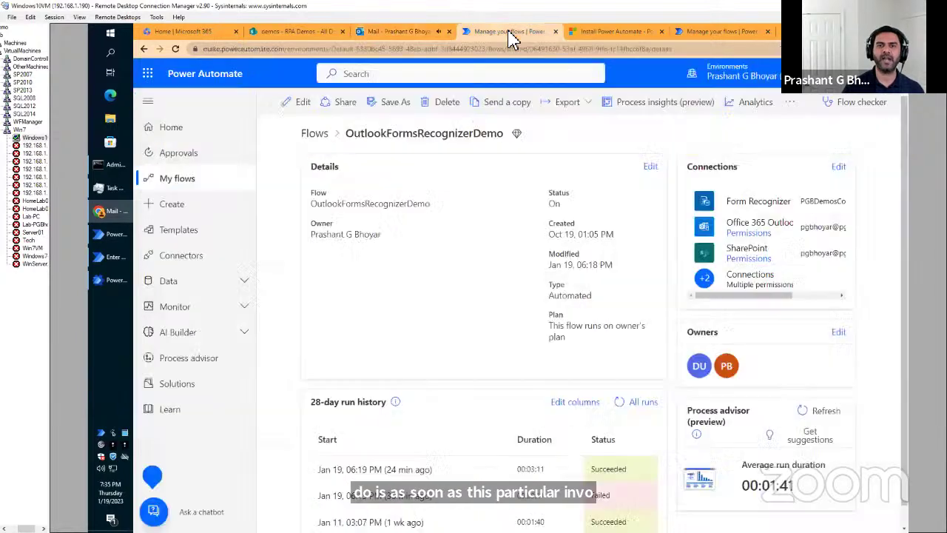
{"action": "left_click", "coordinate": [175, 50]}
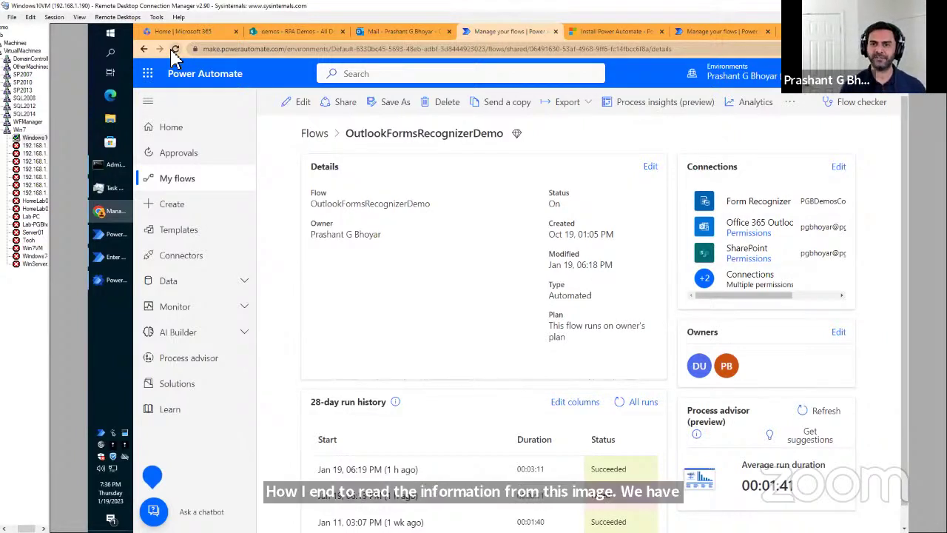
{"action": "left_click", "coordinate": [172, 51]}
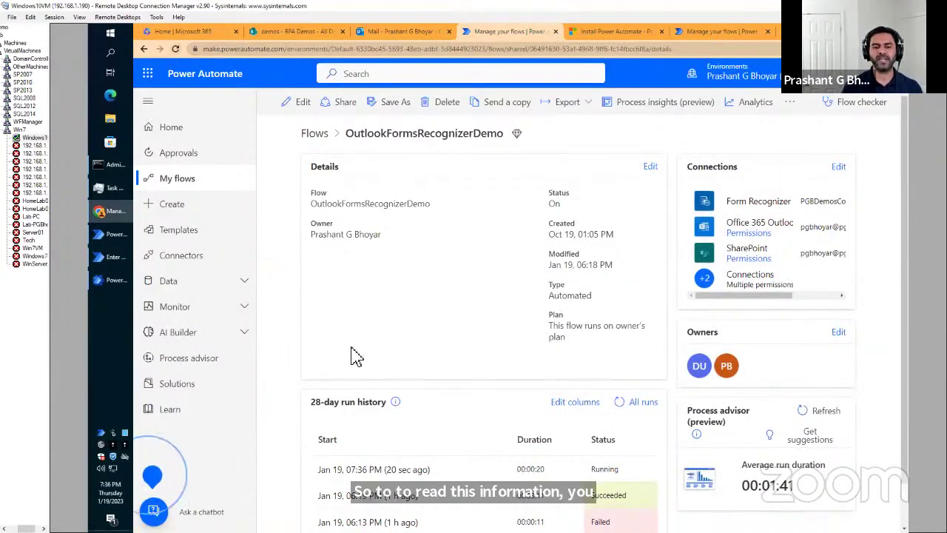
{"action": "right_click", "coordinate": [396, 469]}
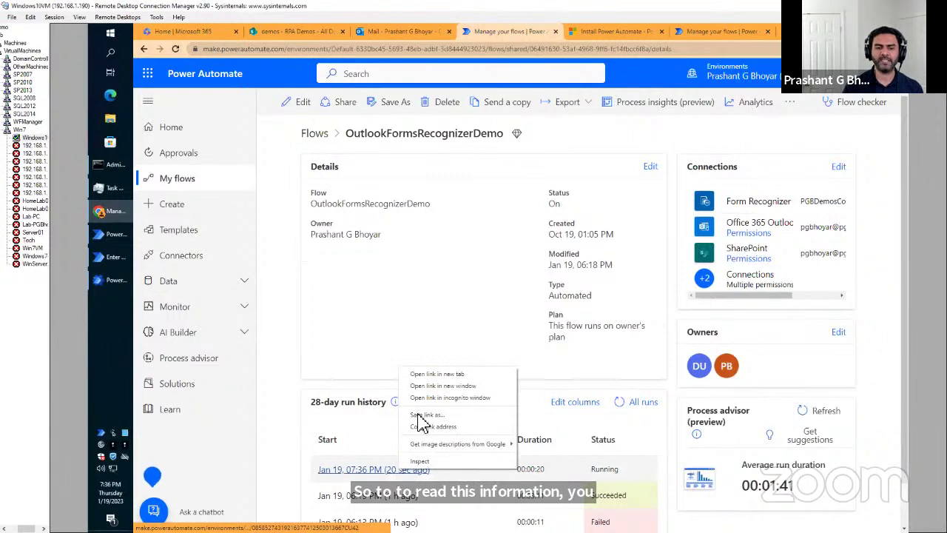
{"action": "left_click", "coordinate": [425, 374]}
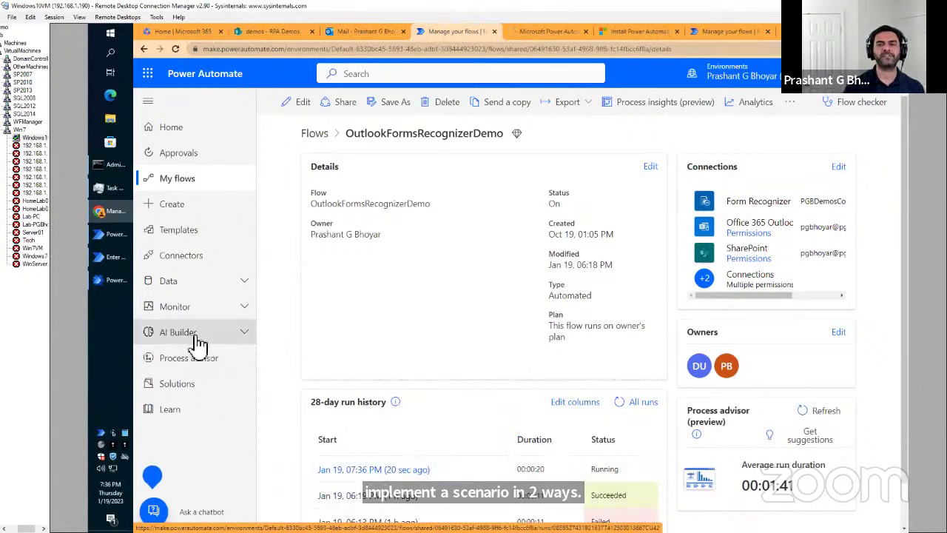
{"action": "left_click", "coordinate": [522, 33]}
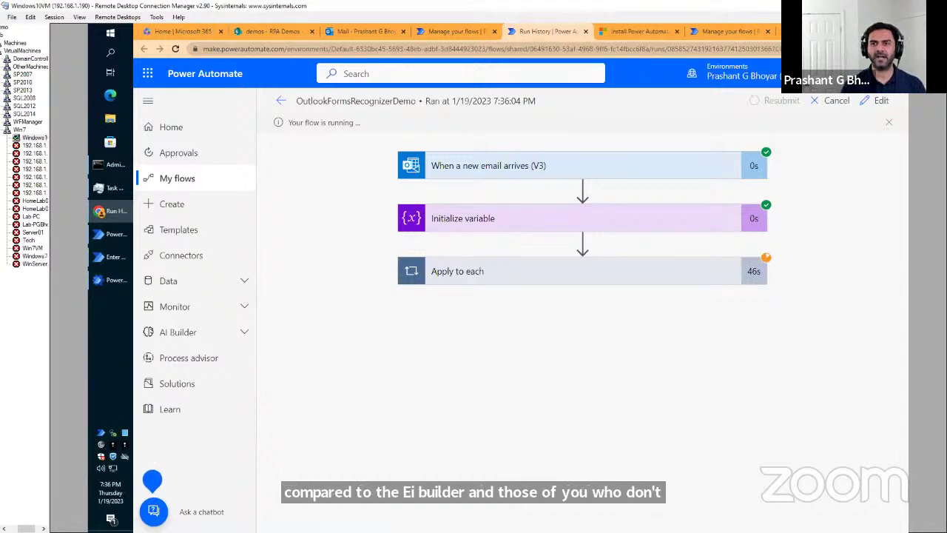
Search 'azure forms rec' in a new tab, open the Azure Form Recognizer page and scroll to its features.
{"action": "left_click", "coordinate": [778, 32]}
{"action": "type", "text": "azure "}
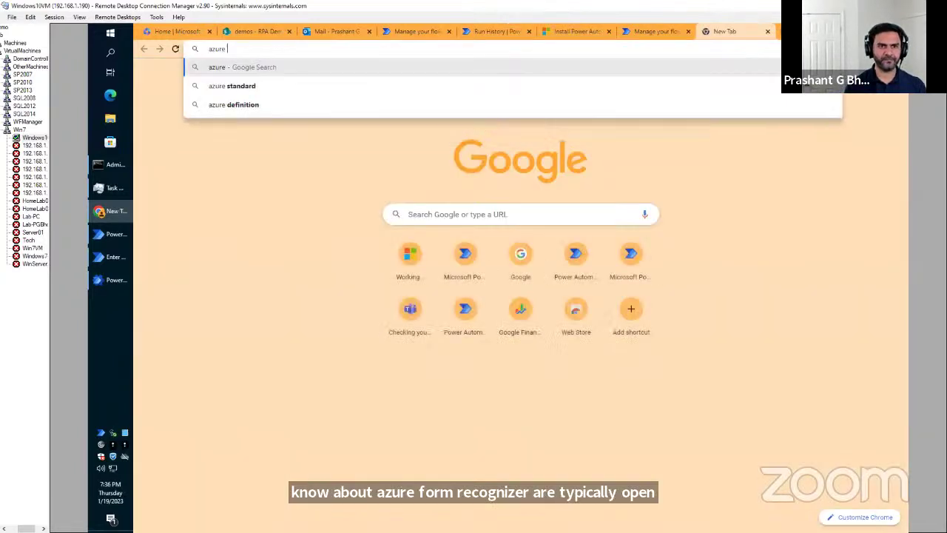
{"action": "type", "text": "forms rec"}
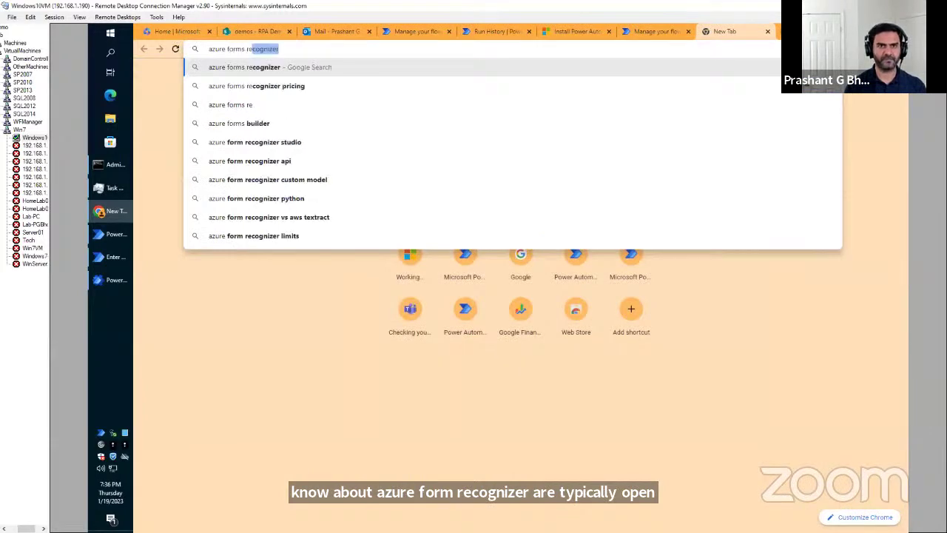
{"action": "key", "text": "Return"}
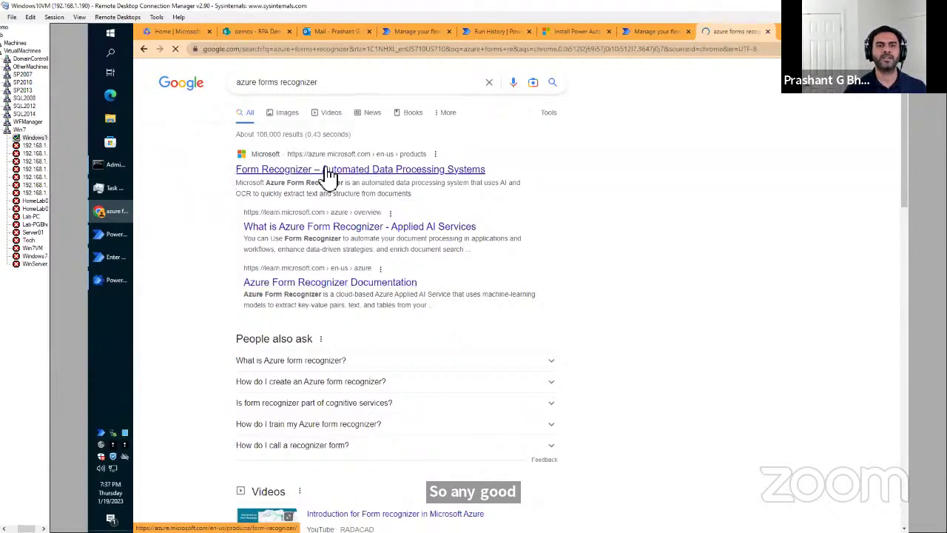
{"action": "left_click", "coordinate": [329, 171]}
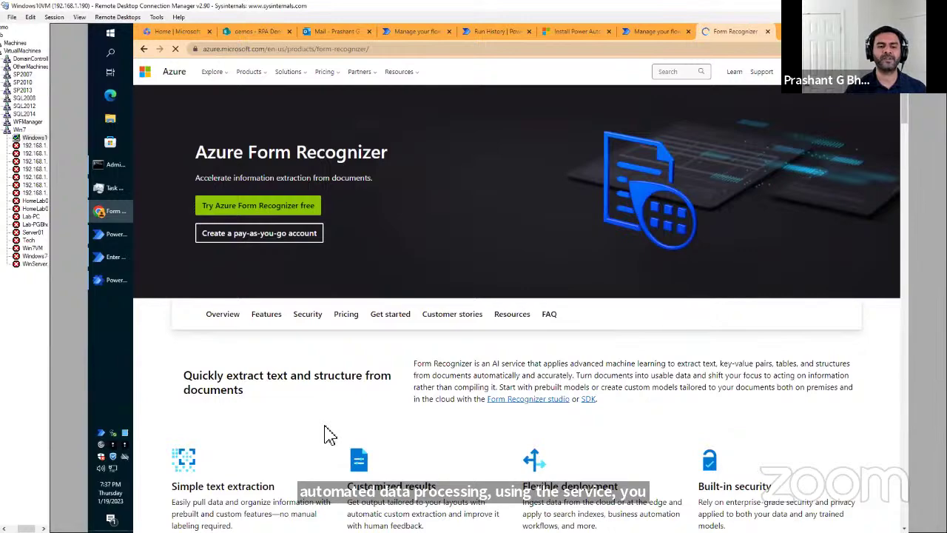
{"action": "scroll", "coordinate": [330, 435], "scroll_direction": "down", "scroll_amount": 8}
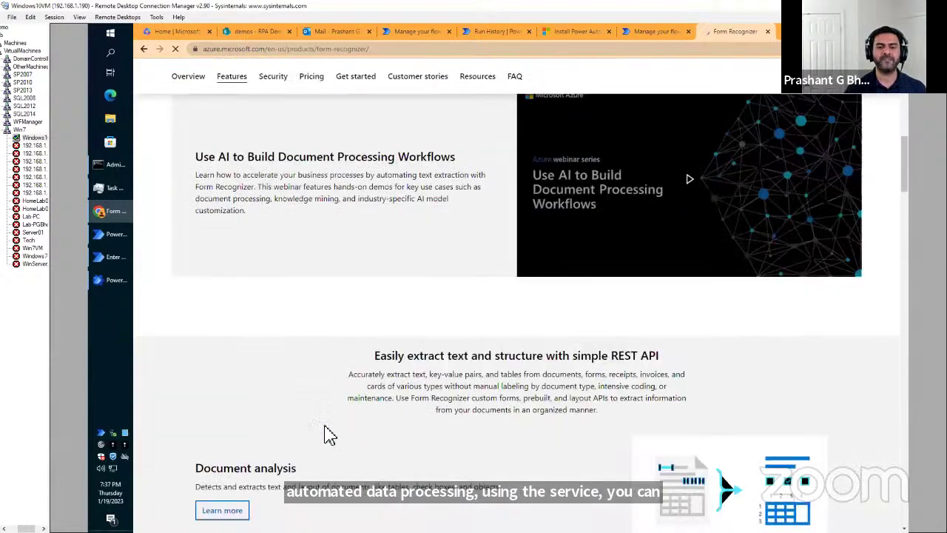
{"action": "scroll", "coordinate": [330, 435], "scroll_direction": "down", "scroll_amount": 3}
{"action": "scroll", "coordinate": [329, 435], "scroll_direction": "down", "scroll_amount": 3}
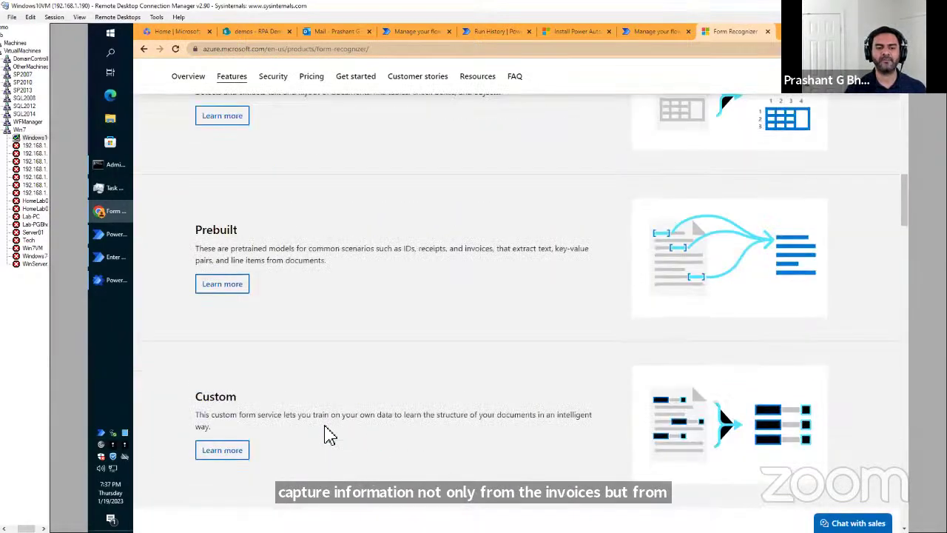
{"action": "scroll", "coordinate": [329, 435], "scroll_direction": "down", "scroll_amount": 5}
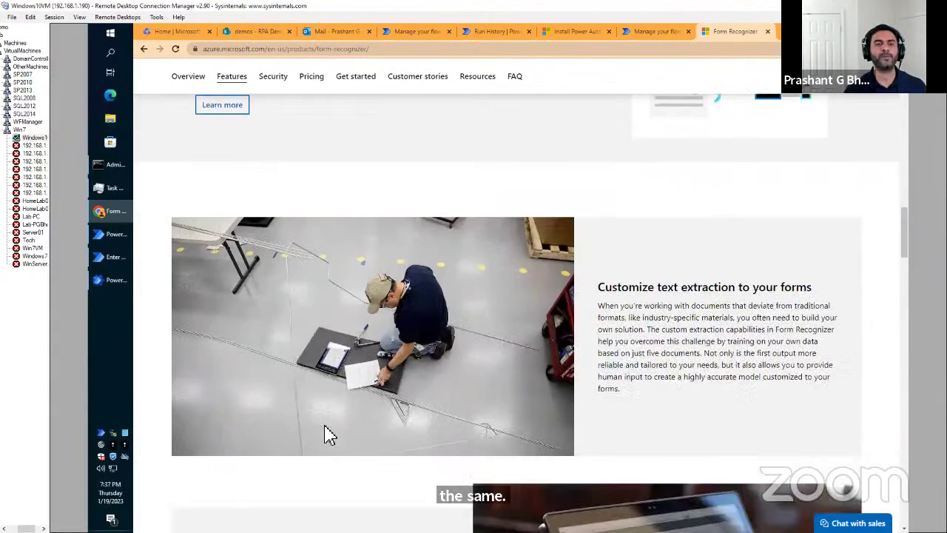
{"action": "scroll", "coordinate": [329, 435], "scroll_direction": "up", "scroll_amount": 3}
{"action": "scroll", "coordinate": [330, 435], "scroll_direction": "up", "scroll_amount": 2}
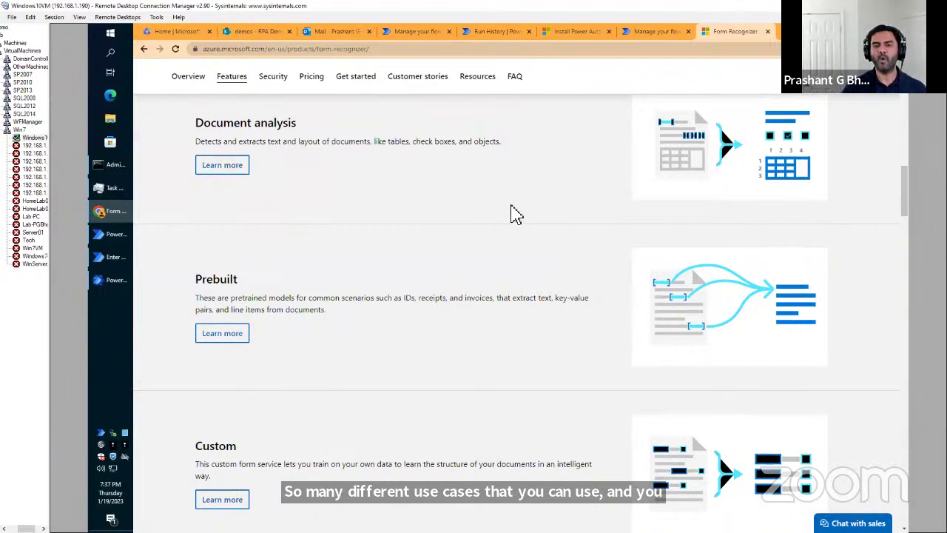
Return to the running flow's run details and expand AI Builder to show Explore, Models and Document automation.
{"action": "left_click", "coordinate": [641, 36]}
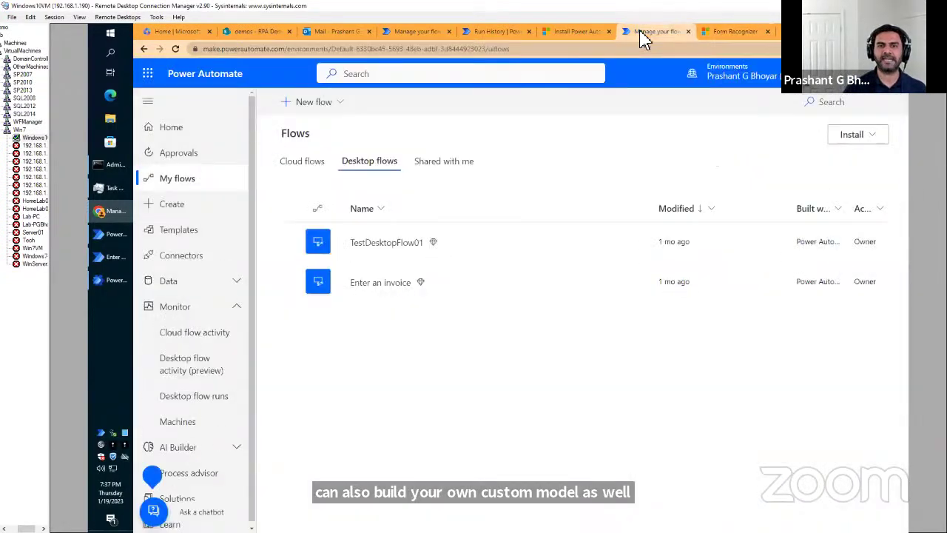
{"action": "left_click", "coordinate": [497, 37]}
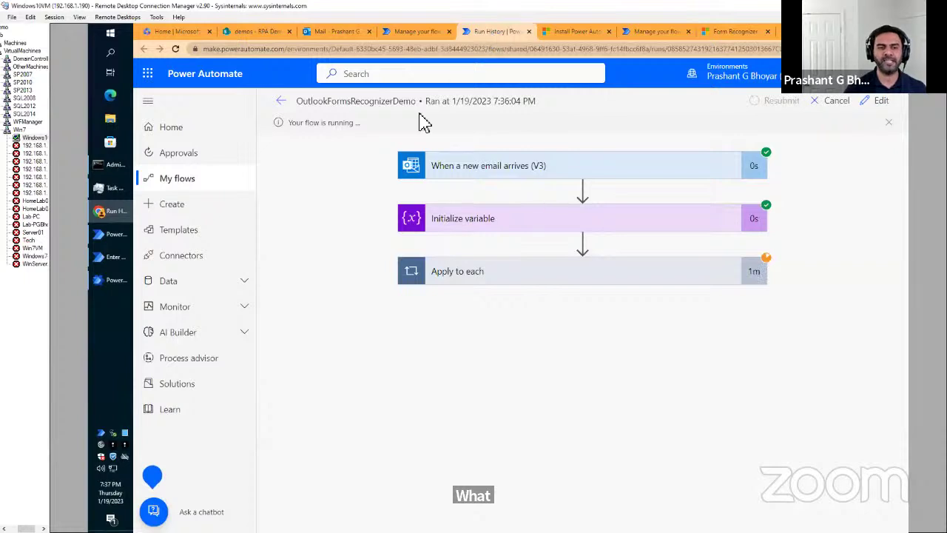
{"action": "left_click", "coordinate": [248, 333]}
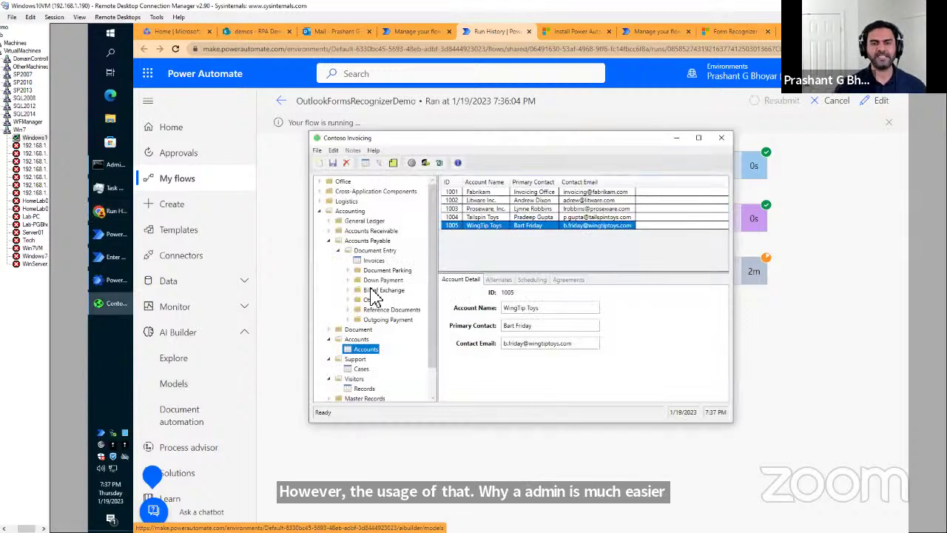
Create a new invoice with account Contoso Coffee Shop and contact CF Toronto Centre.
{"action": "left_click", "coordinate": [373, 261]}
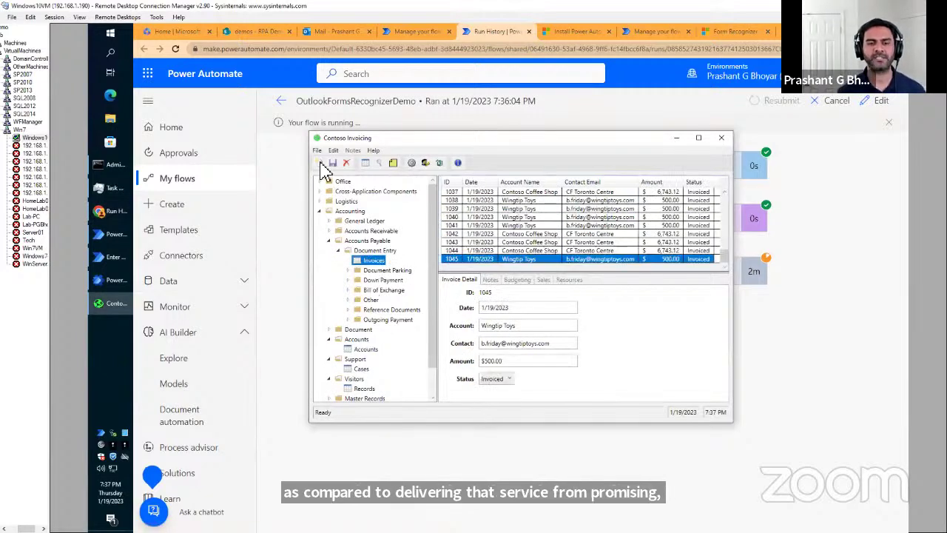
{"action": "left_click", "coordinate": [321, 162]}
{"action": "left_click", "coordinate": [527, 326]}
{"action": "type", "text": "Contoso Coffee Shop"}
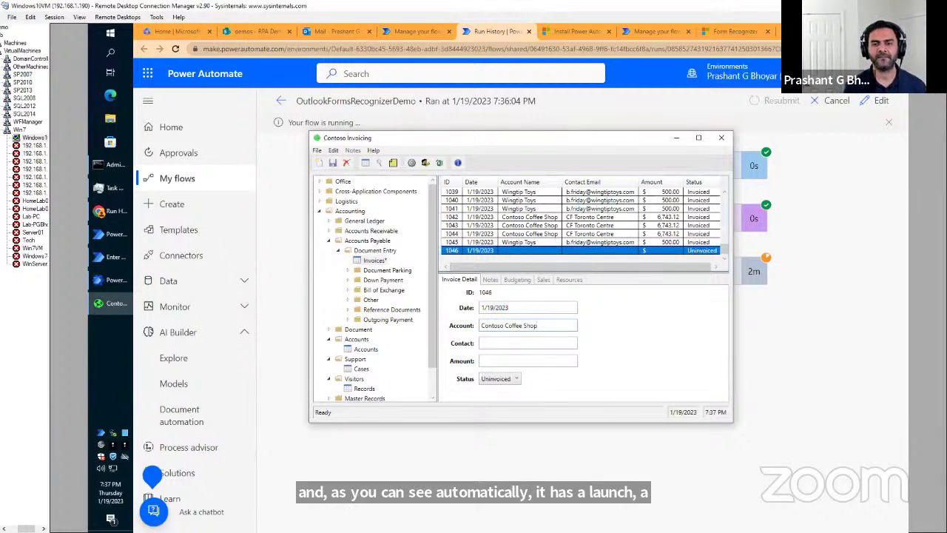
{"action": "left_click", "coordinate": [531, 340]}
{"action": "type", "text": "CF Toronto Centre"}
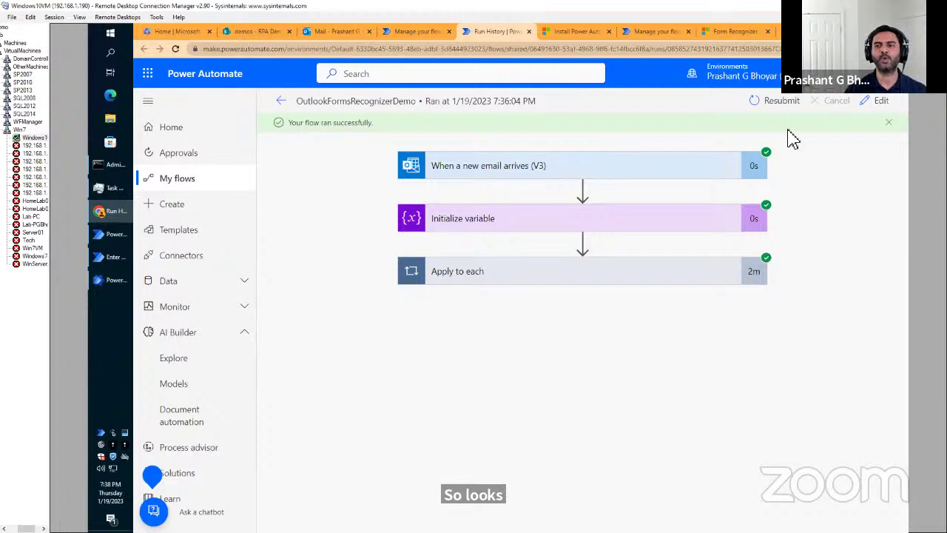
Inspect the email trigger and Initialize variable details, then expand Apply to each and Analyze Invoice.
{"action": "left_click", "coordinate": [526, 171]}
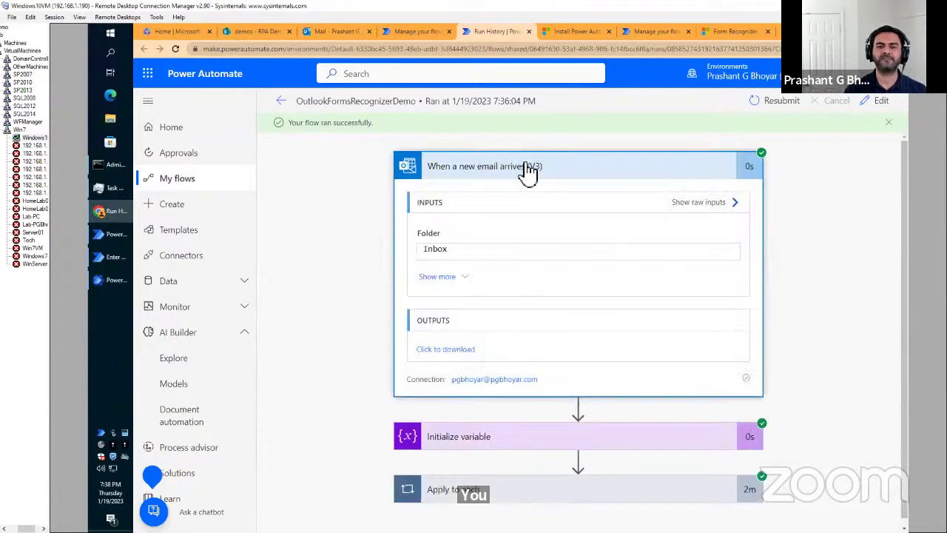
{"action": "left_click", "coordinate": [526, 170]}
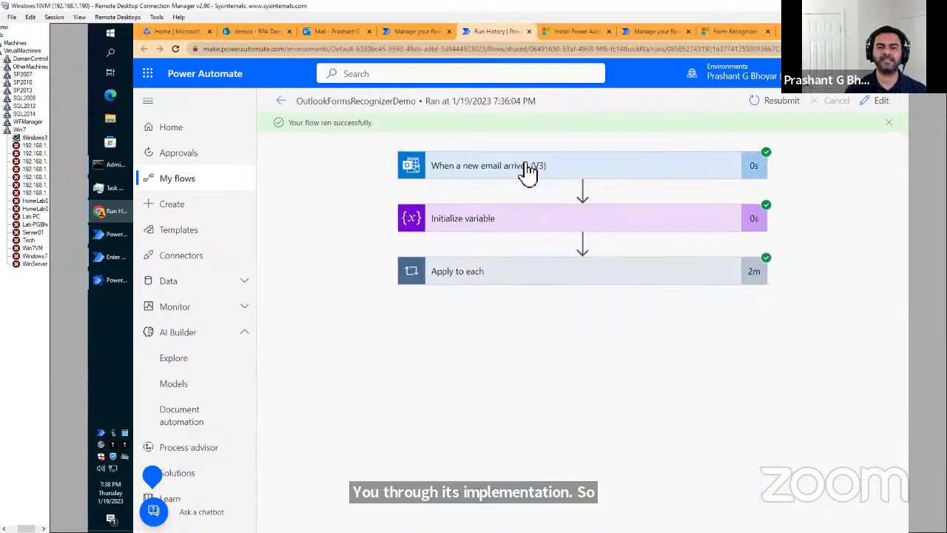
{"action": "left_click", "coordinate": [513, 222]}
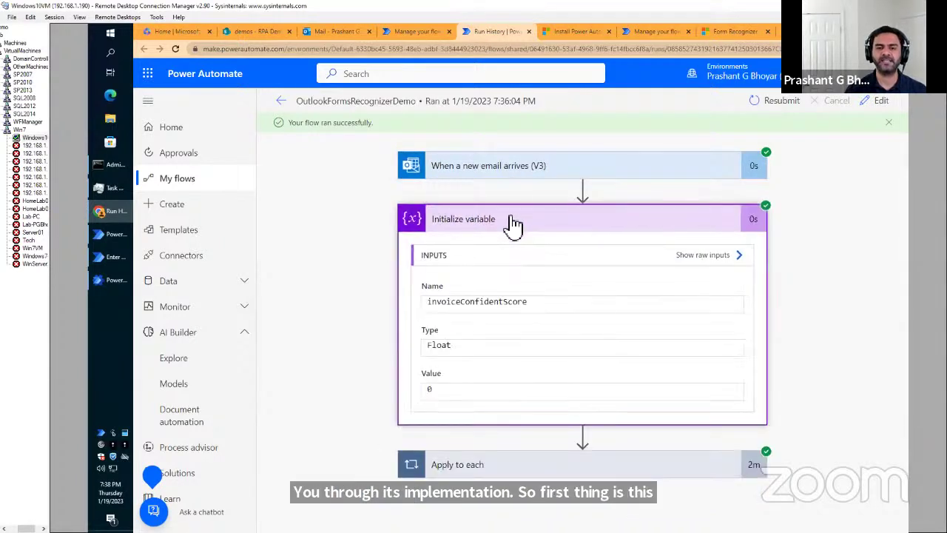
{"action": "left_click", "coordinate": [514, 222]}
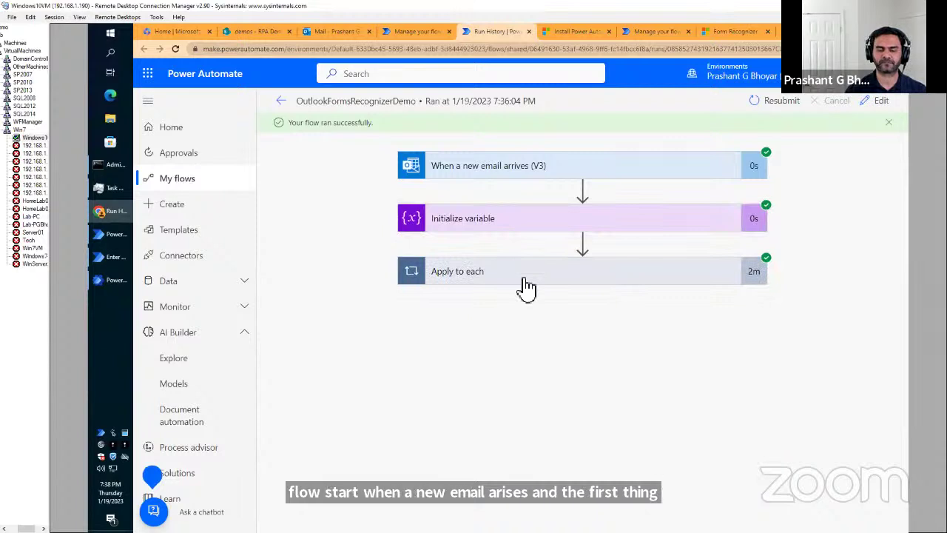
{"action": "left_click", "coordinate": [525, 282]}
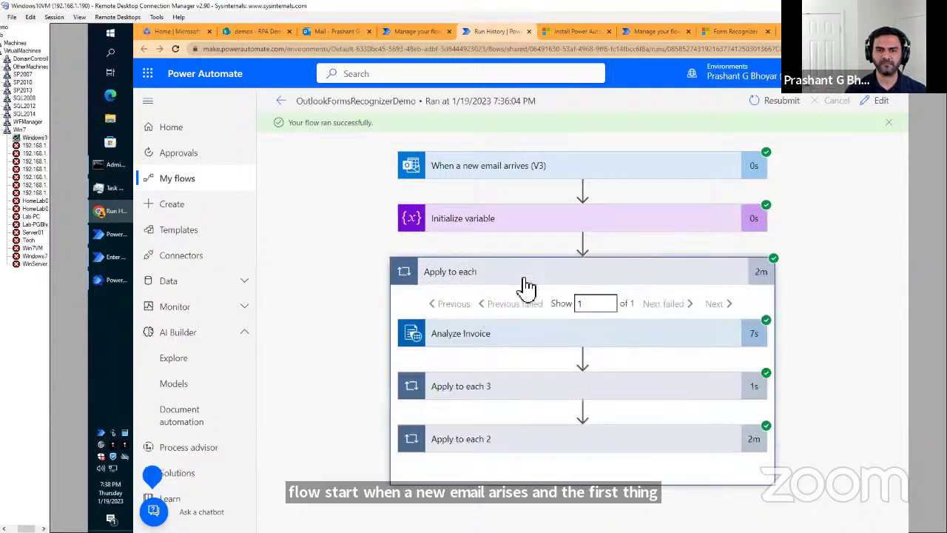
{"action": "left_click", "coordinate": [536, 339]}
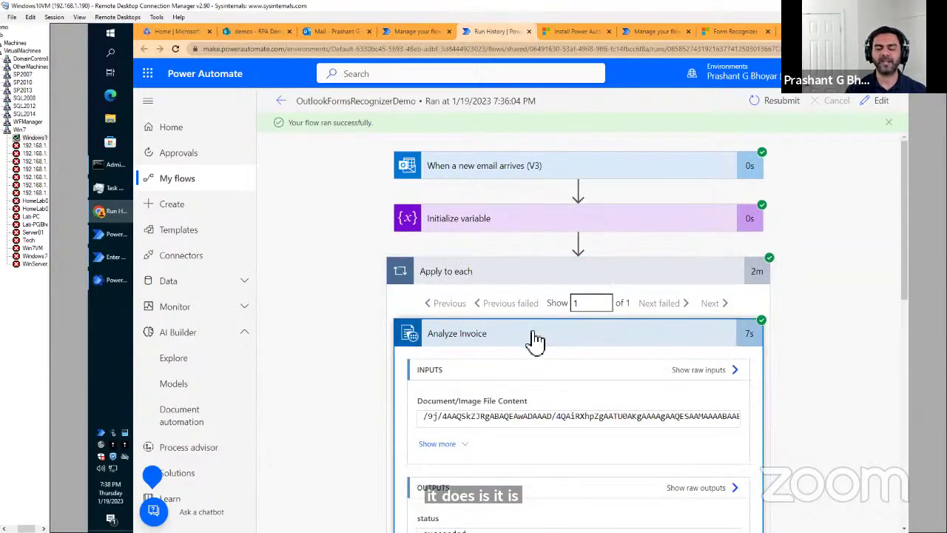
Expand the Apply to each 2 loop and the Condition step with its branches.
{"action": "scroll", "coordinate": [535, 340], "scroll_direction": "down", "scroll_amount": 2}
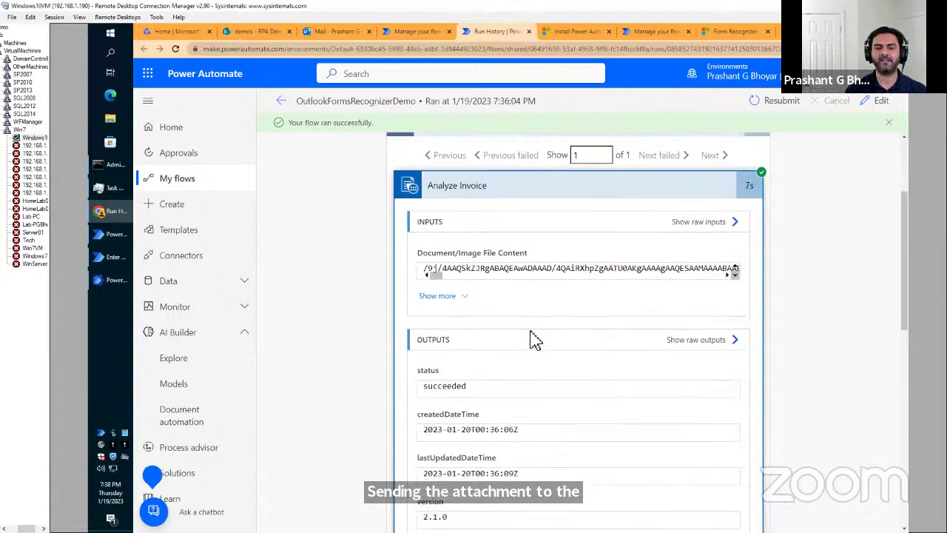
{"action": "scroll", "coordinate": [536, 339], "scroll_direction": "down", "scroll_amount": 1}
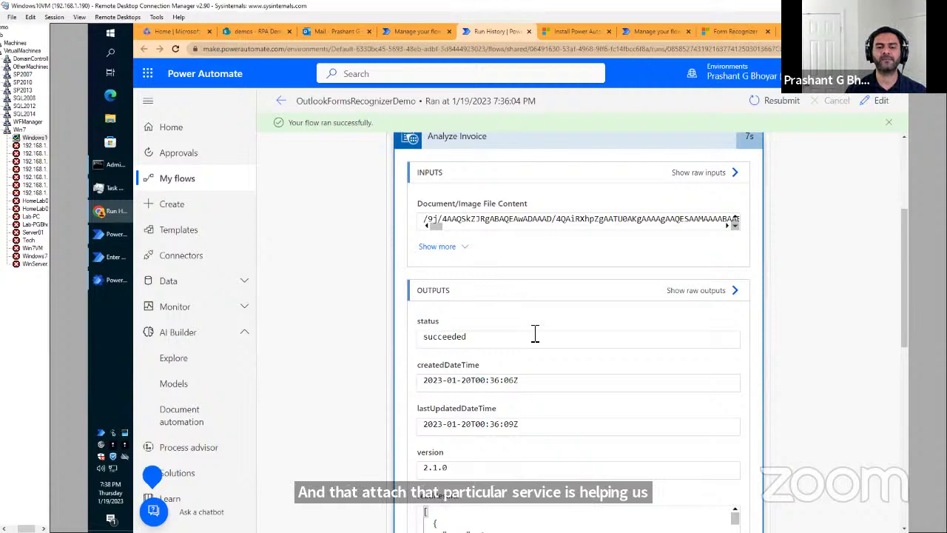
{"action": "scroll", "coordinate": [656, 360], "scroll_direction": "down", "scroll_amount": 6}
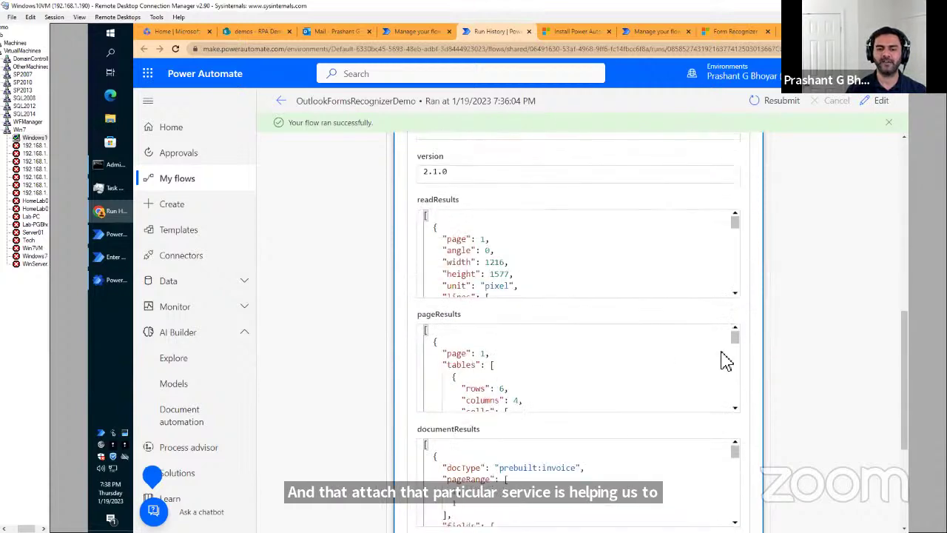
{"action": "scroll", "coordinate": [810, 373], "scroll_direction": "down", "scroll_amount": 2}
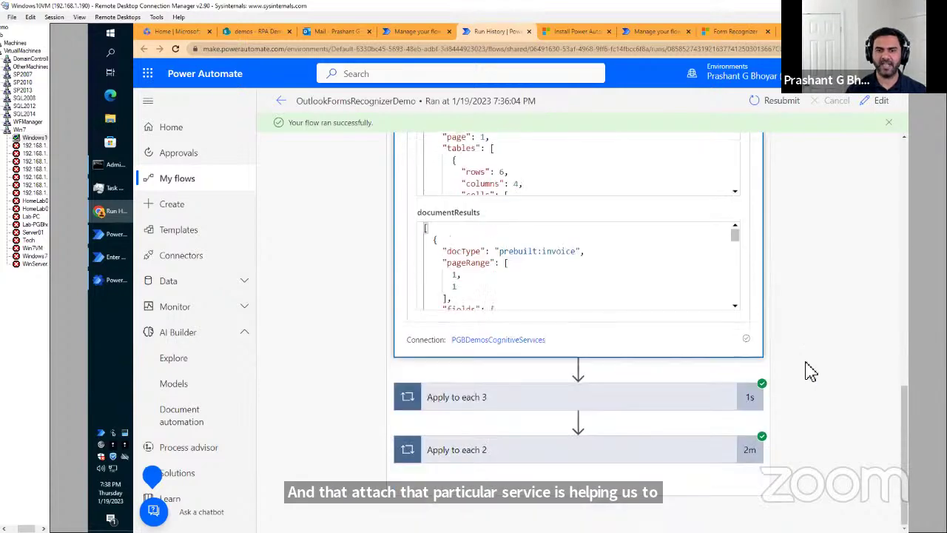
{"action": "left_click", "coordinate": [582, 458]}
{"action": "scroll", "coordinate": [582, 458], "scroll_direction": "down", "scroll_amount": 1}
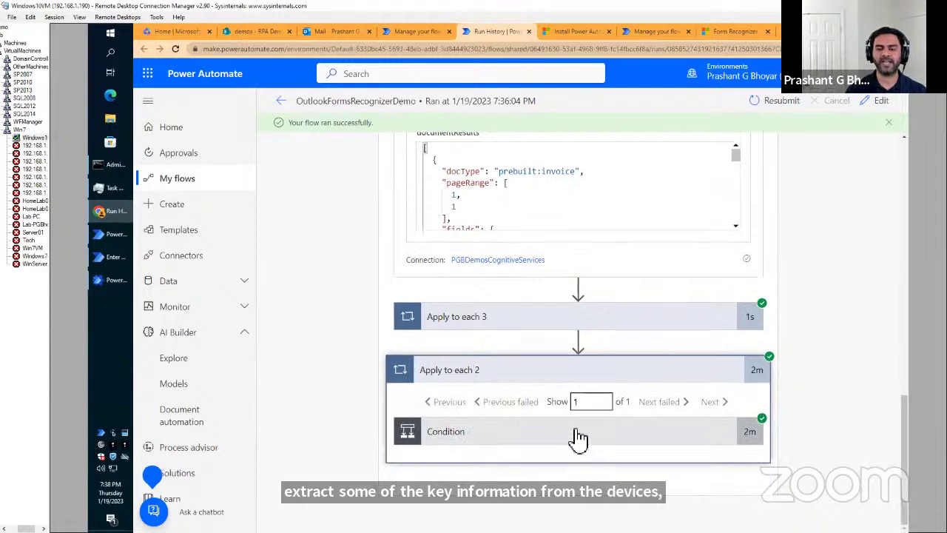
{"action": "left_click", "coordinate": [579, 439]}
{"action": "scroll", "coordinate": [574, 438], "scroll_direction": "down", "scroll_amount": 3}
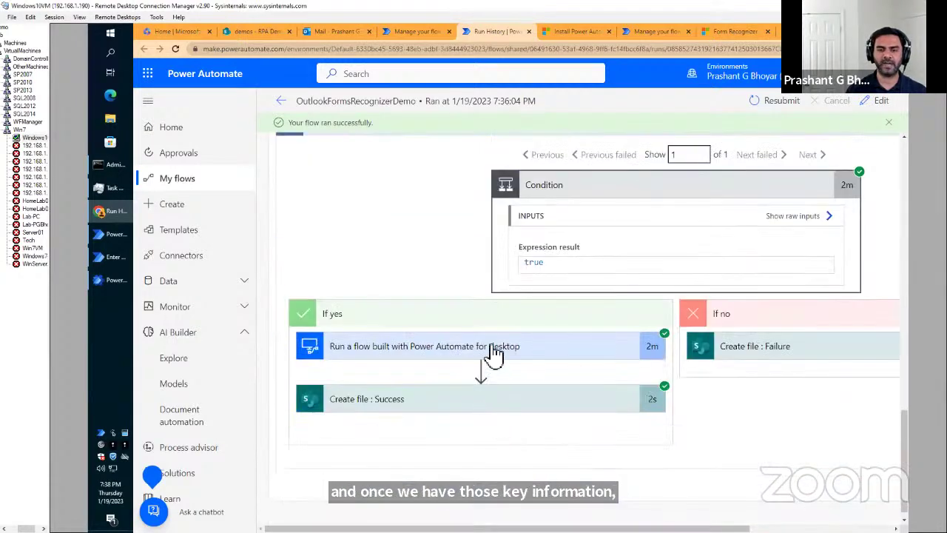
Show the desktop-flow step's inputs, highlighting Contact CF Toronto Centre and AccountName Contoso Coffee Shop.
{"action": "left_click", "coordinate": [492, 348]}
{"action": "scroll", "coordinate": [494, 363], "scroll_direction": "down", "scroll_amount": 2}
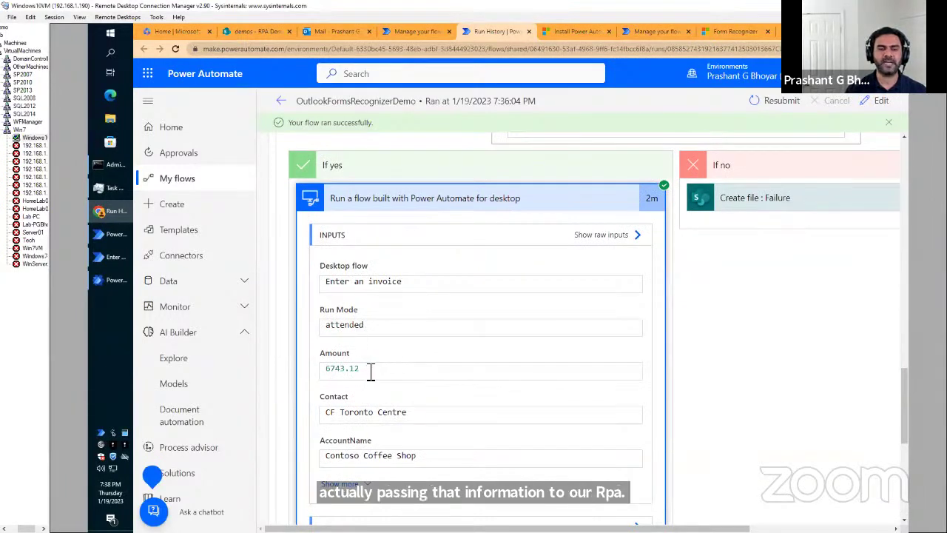
{"action": "left_click_drag", "start_coordinate": [413, 417], "coordinate": [318, 422]}
{"action": "left_click_drag", "start_coordinate": [423, 457], "coordinate": [324, 458]}
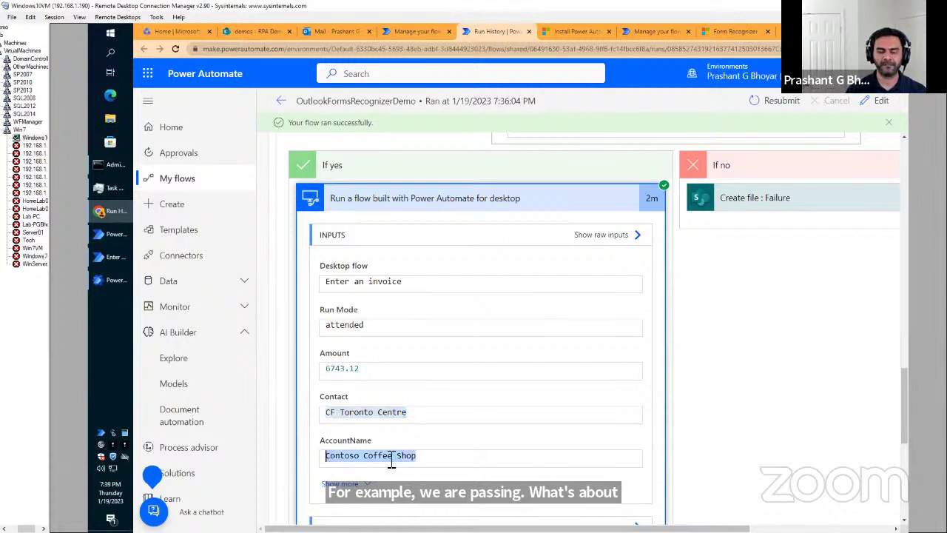
{"action": "scroll", "coordinate": [528, 442], "scroll_direction": "down", "scroll_amount": 3}
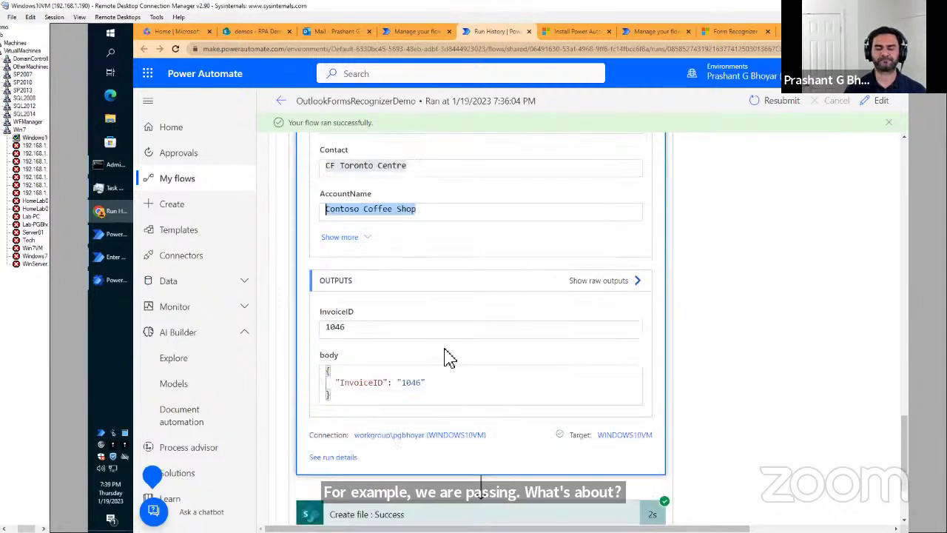
{"action": "scroll", "coordinate": [449, 358], "scroll_direction": "down", "scroll_amount": 1}
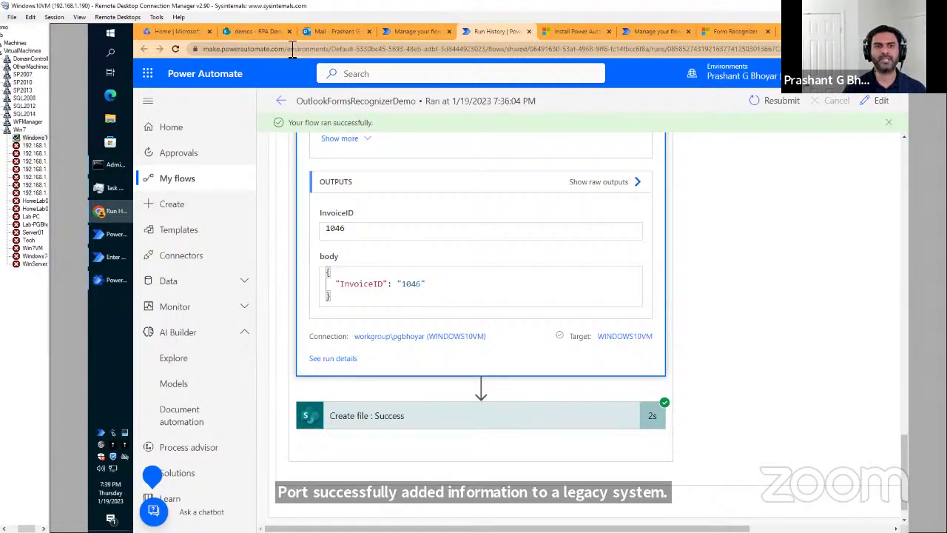
{"action": "left_click", "coordinate": [254, 35]}
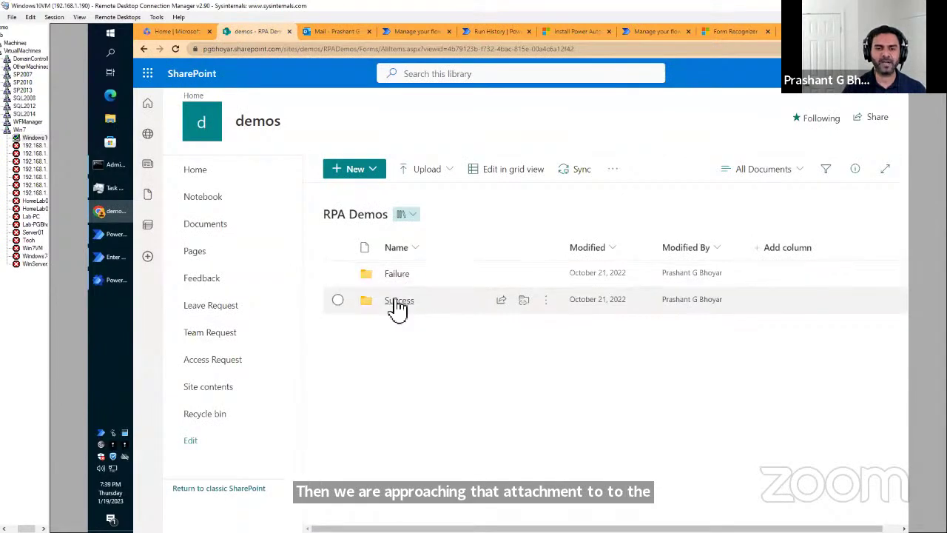
{"action": "left_click", "coordinate": [393, 302]}
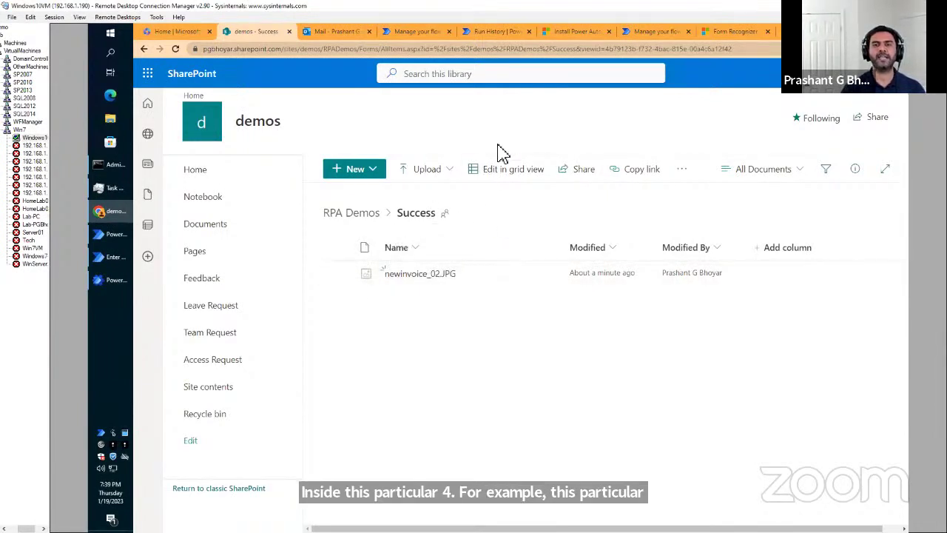
{"action": "left_click", "coordinate": [485, 32]}
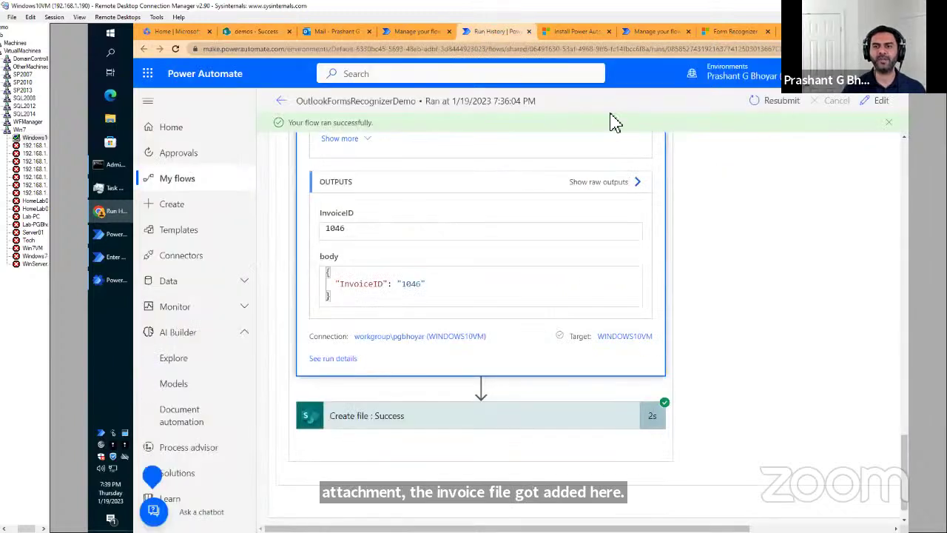
Open the flow in the editor and expand the trigger, Apply to each and Analyze Invoice cards.
{"action": "left_click", "coordinate": [881, 105]}
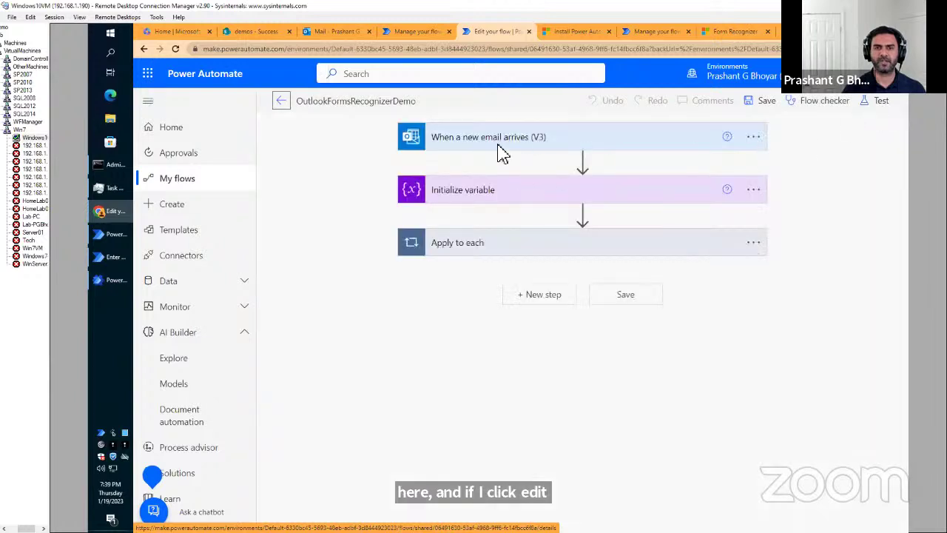
{"action": "left_click", "coordinate": [500, 148]}
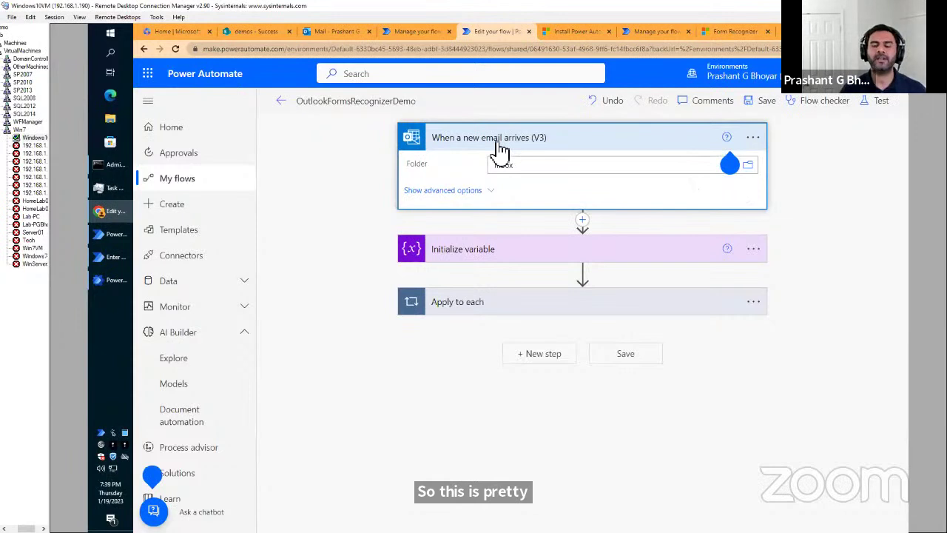
{"action": "left_click", "coordinate": [504, 314]}
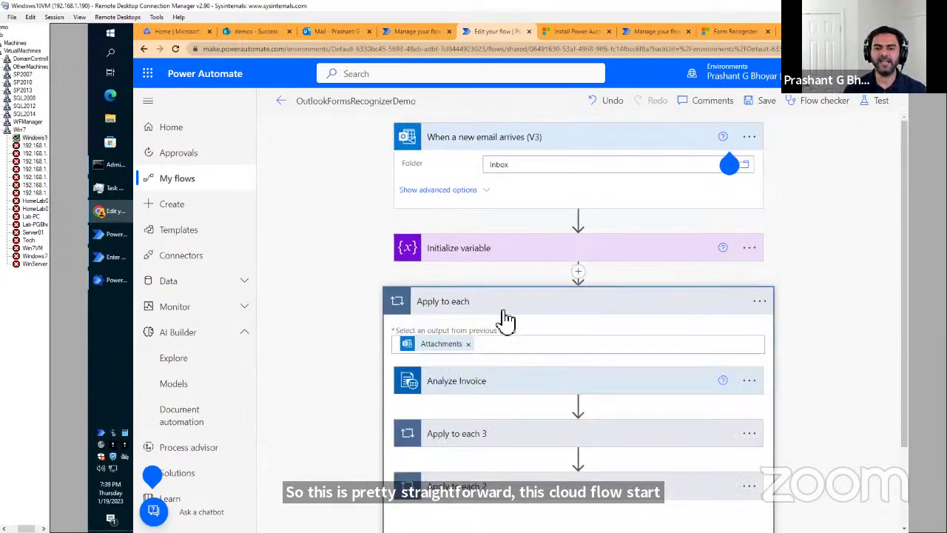
{"action": "scroll", "coordinate": [489, 323], "scroll_direction": "down", "scroll_amount": 2}
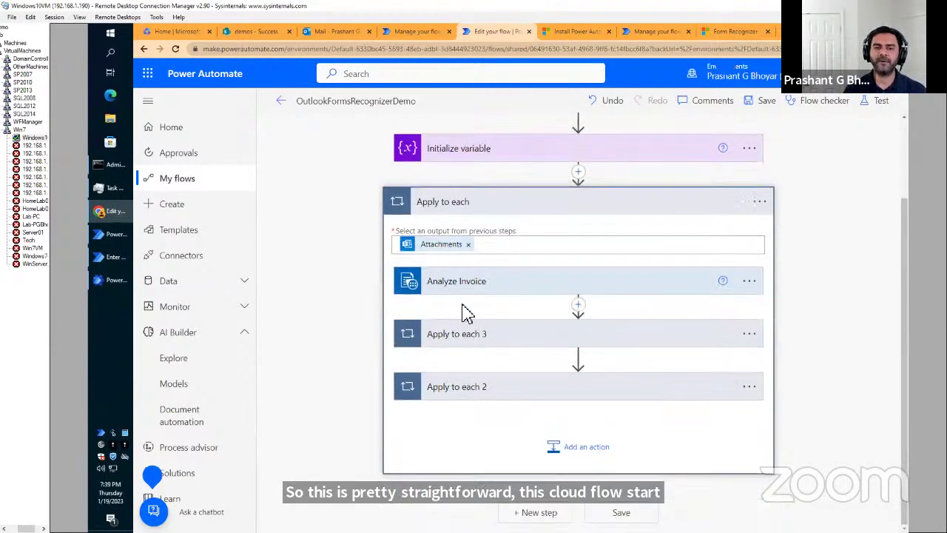
{"action": "left_click", "coordinate": [468, 289]}
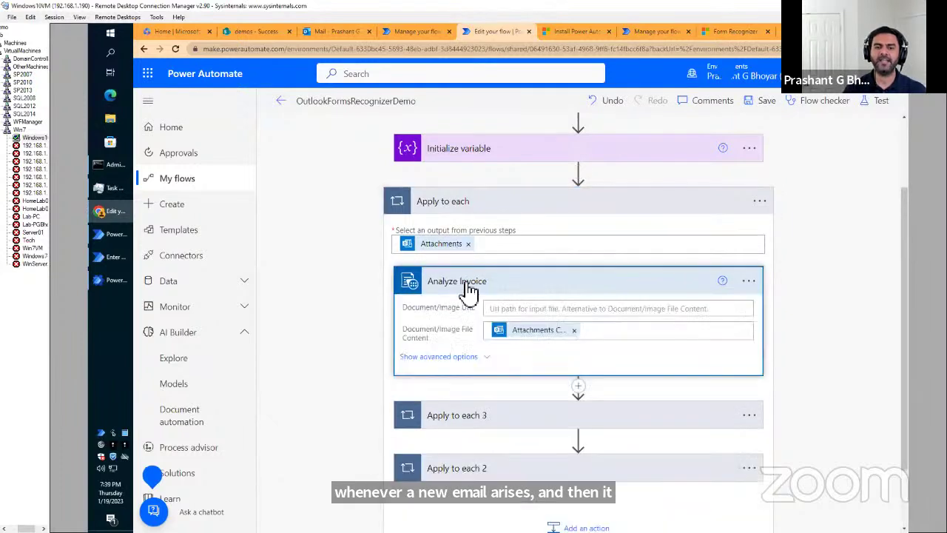
Expand Apply to each 2 and the Condition that checks for an invoice value above 0.6.
{"action": "scroll", "coordinate": [333, 303], "scroll_direction": "down", "scroll_amount": 1}
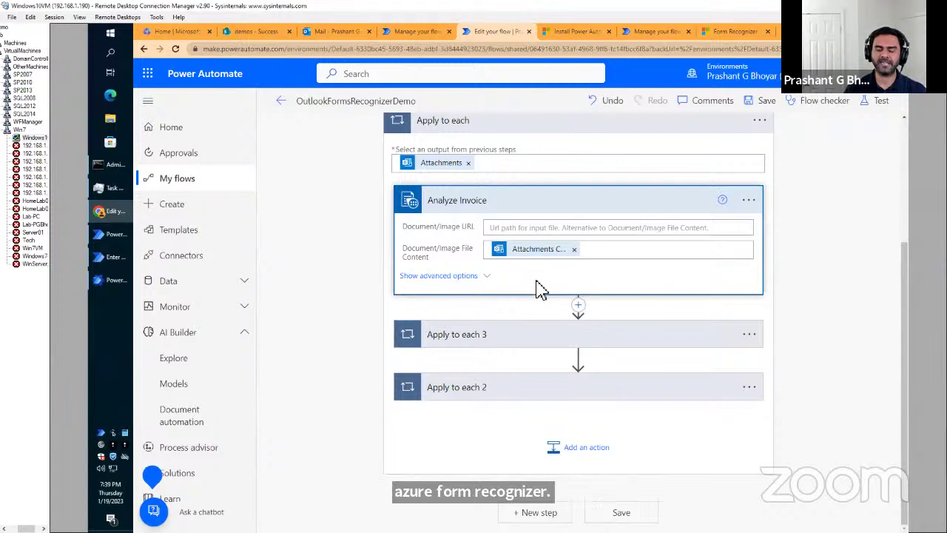
{"action": "left_click", "coordinate": [533, 392]}
{"action": "scroll", "coordinate": [531, 395], "scroll_direction": "down", "scroll_amount": 2}
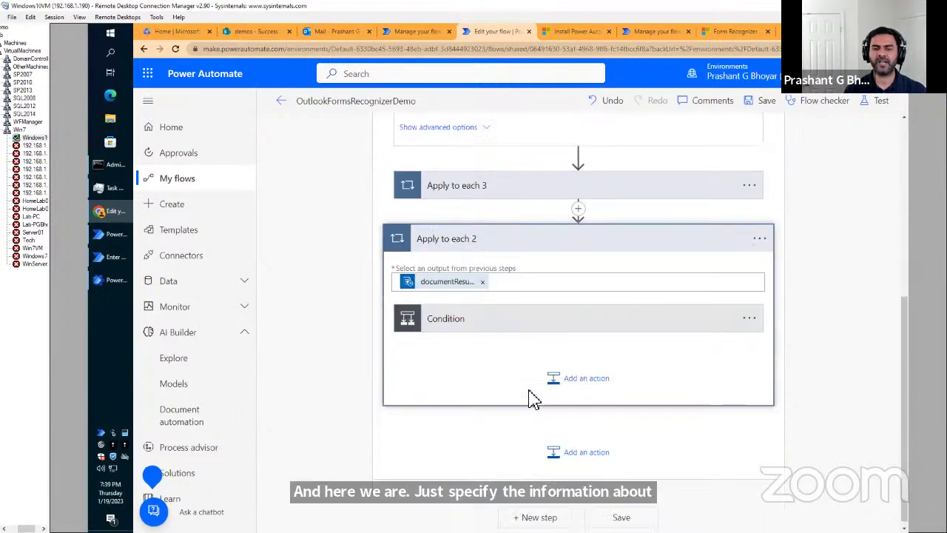
{"action": "left_click", "coordinate": [454, 333]}
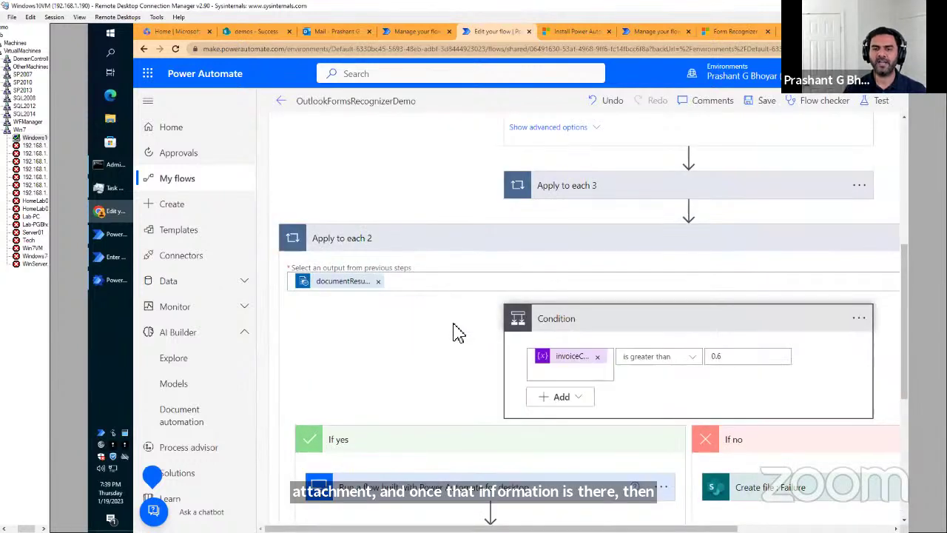
{"action": "scroll", "coordinate": [453, 334], "scroll_direction": "down", "scroll_amount": 1}
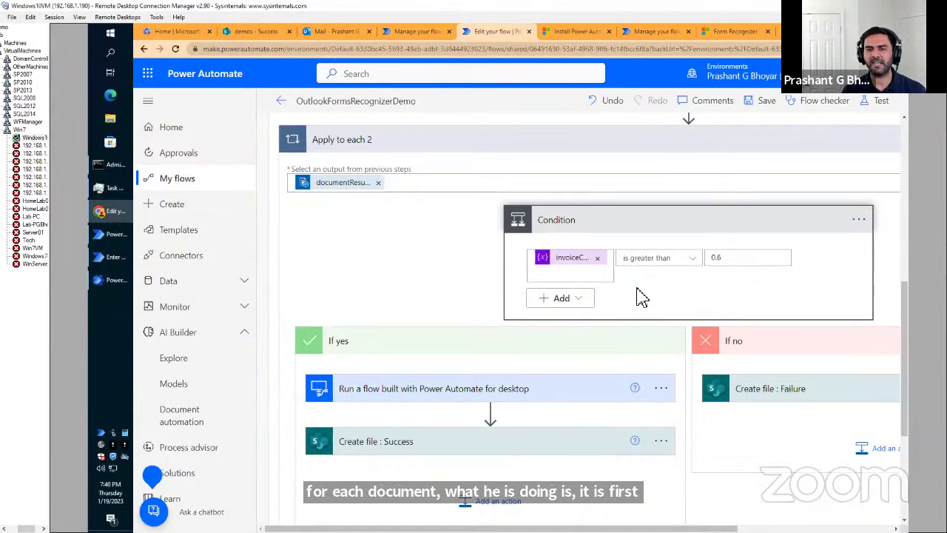
{"action": "scroll", "coordinate": [636, 296], "scroll_direction": "down", "scroll_amount": 1}
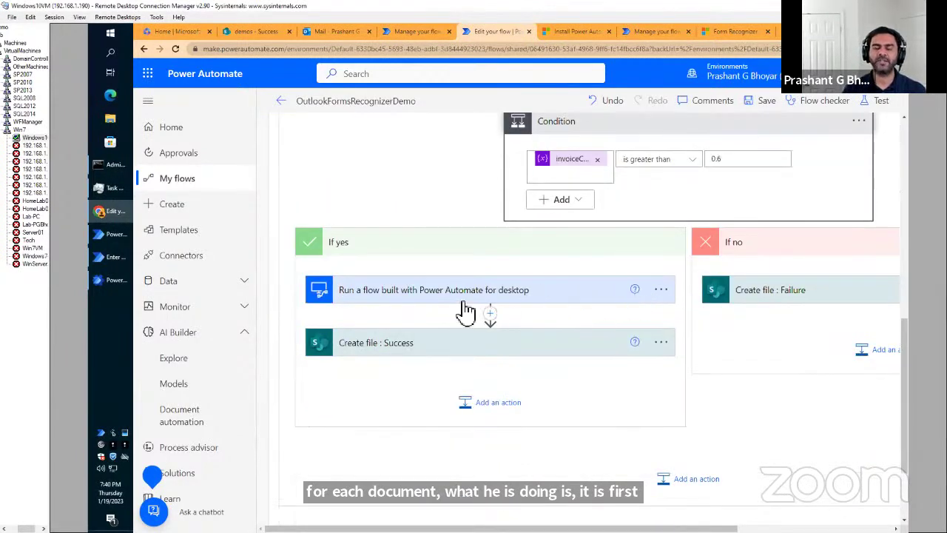
Expand the Enter an invoice desktop-flow action and show its advanced settings.
{"action": "left_click", "coordinate": [503, 296]}
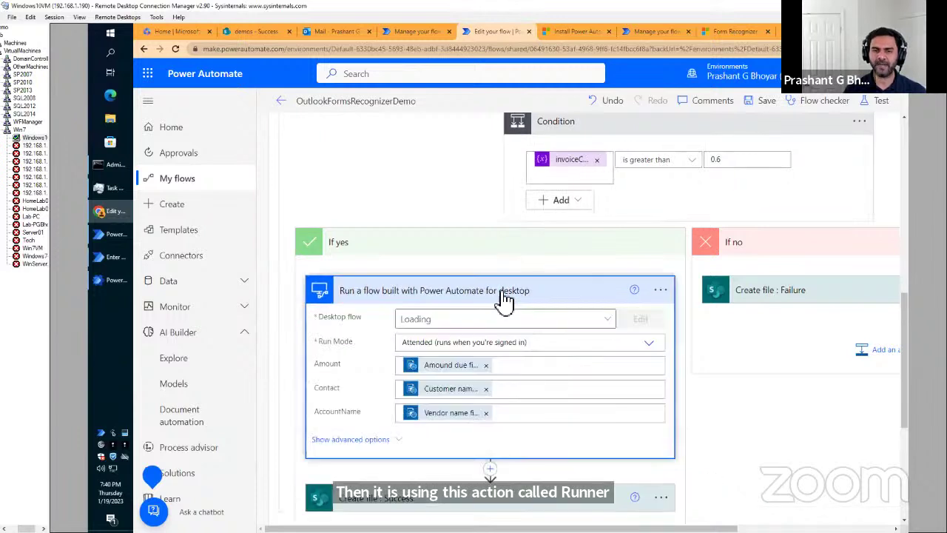
{"action": "scroll", "coordinate": [499, 299], "scroll_direction": "down", "scroll_amount": 1}
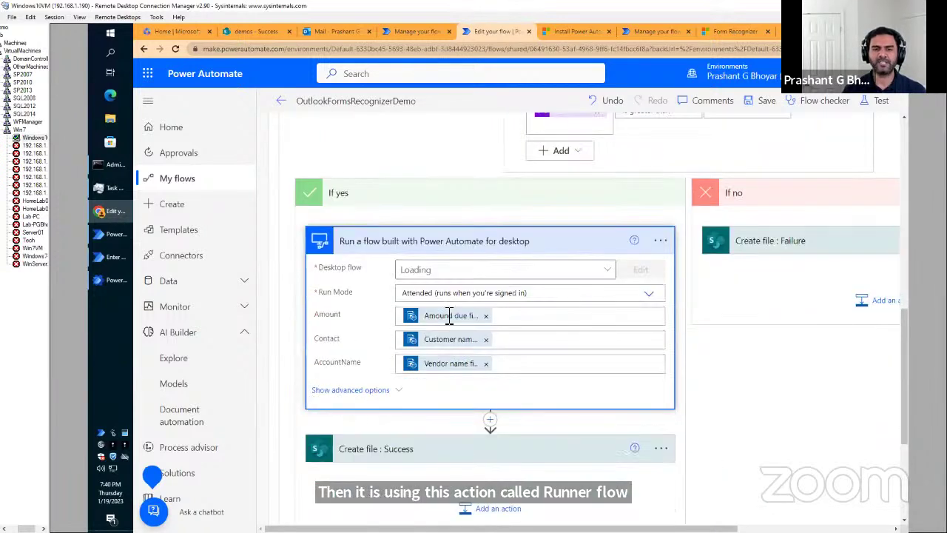
{"action": "left_click", "coordinate": [379, 390]}
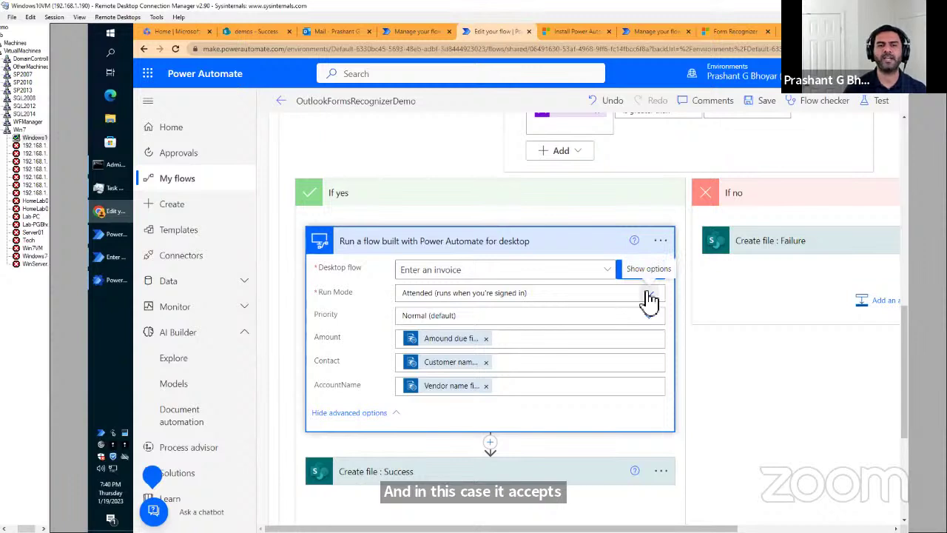
Review Run Mode and Priority options, keeping Attended and Normal, then expand Monitor.
{"action": "left_click", "coordinate": [649, 298]}
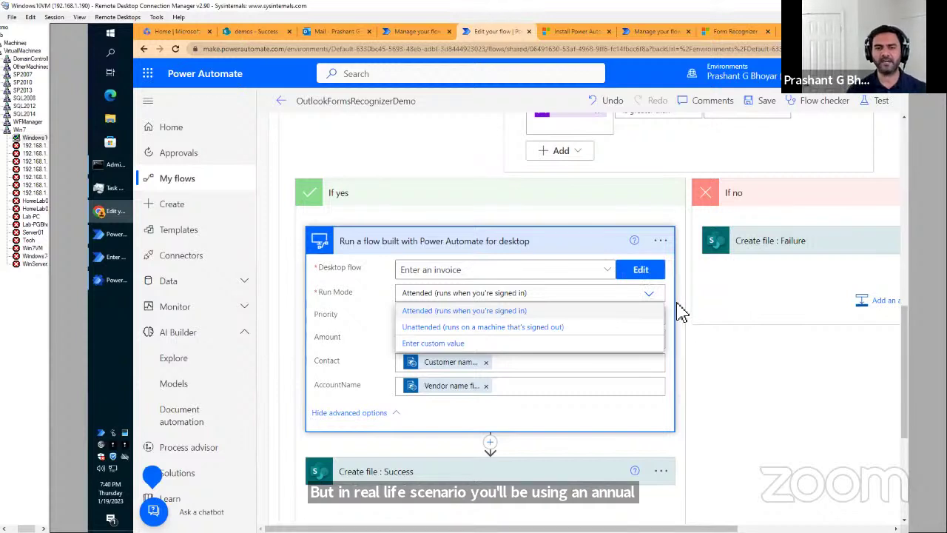
{"action": "left_click", "coordinate": [535, 312]}
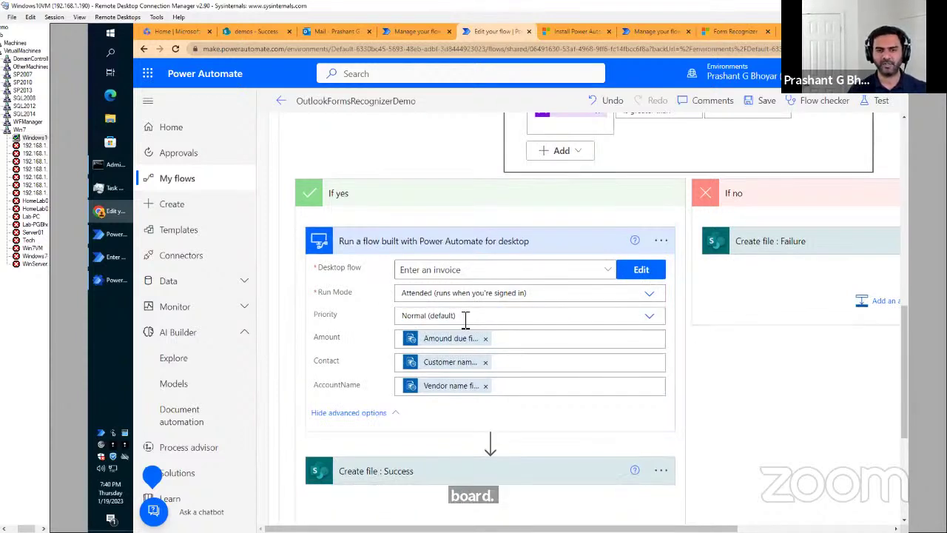
{"action": "left_click", "coordinate": [651, 318]}
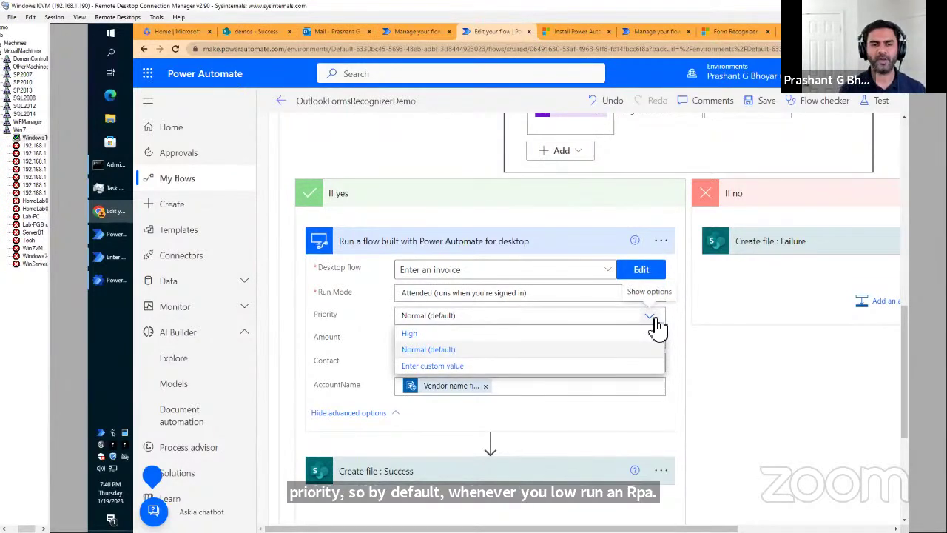
{"action": "left_click", "coordinate": [686, 344]}
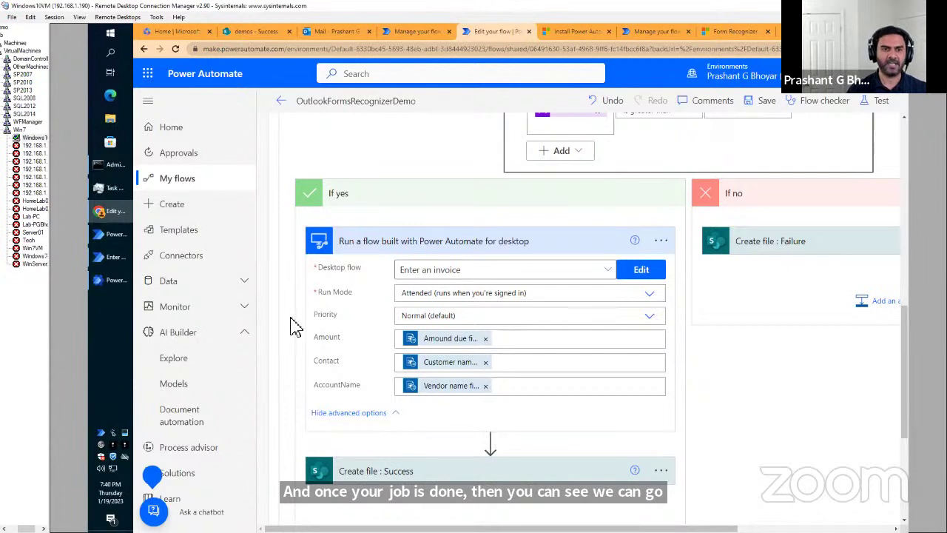
{"action": "left_click", "coordinate": [250, 306]}
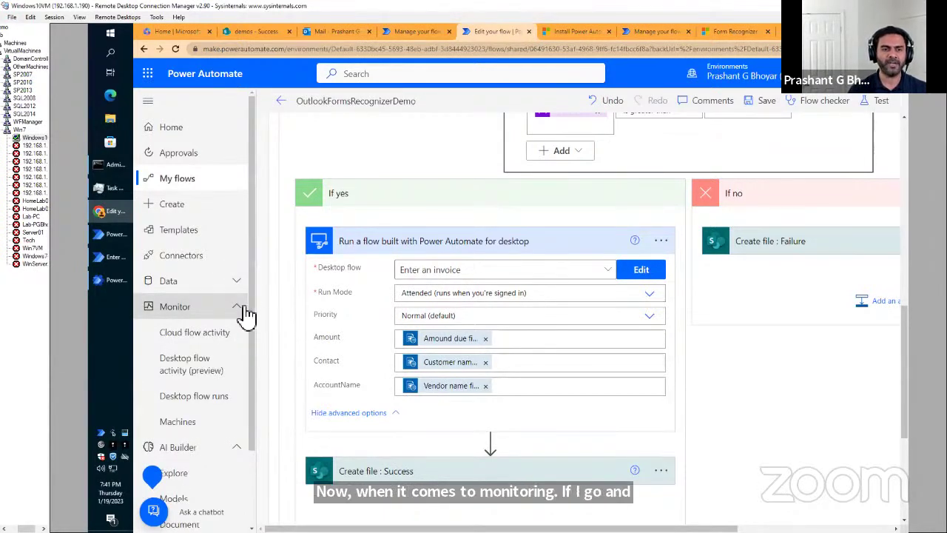
Review run statuses in Desktop flow runs, then return to the Enter an invoice desktop designer.
{"action": "left_click", "coordinate": [188, 400]}
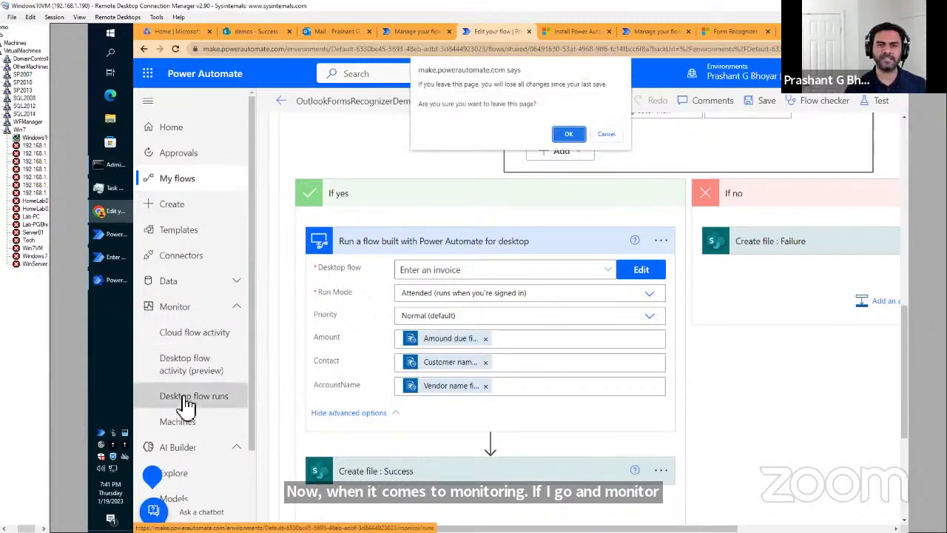
{"action": "left_click", "coordinate": [568, 134]}
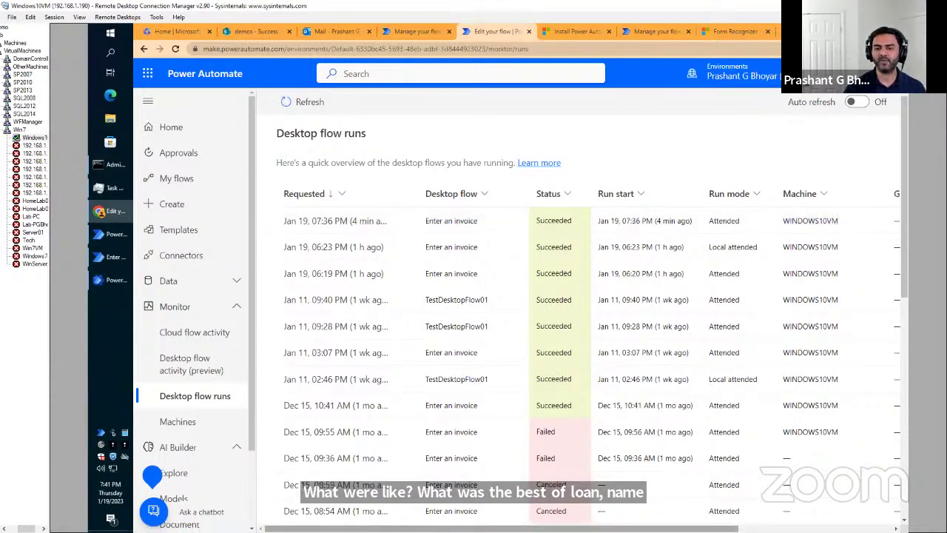
{"action": "scroll", "coordinate": [581, 361], "scroll_direction": "right", "scroll_amount": 5}
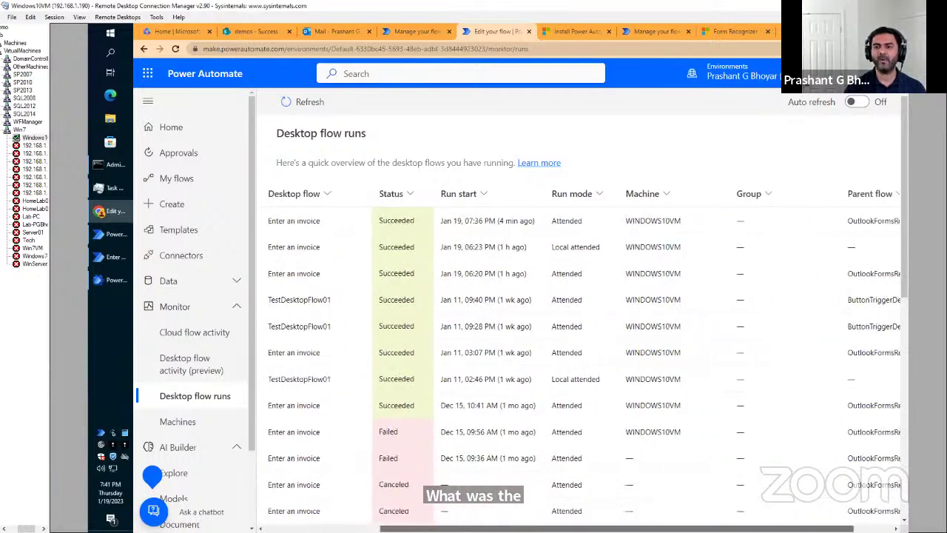
{"action": "scroll", "coordinate": [580, 361], "scroll_direction": "right", "scroll_amount": 3}
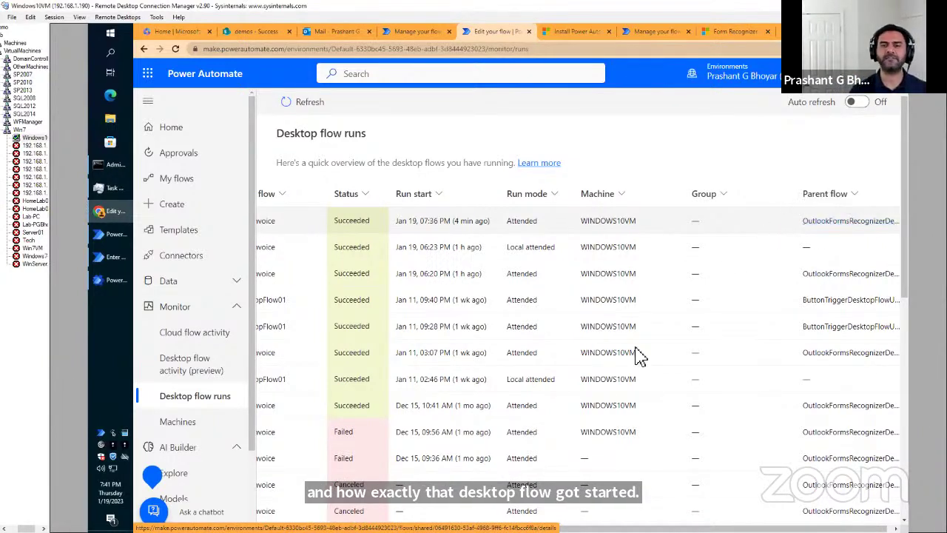
{"action": "scroll", "coordinate": [438, 399], "scroll_direction": "left", "scroll_amount": 5}
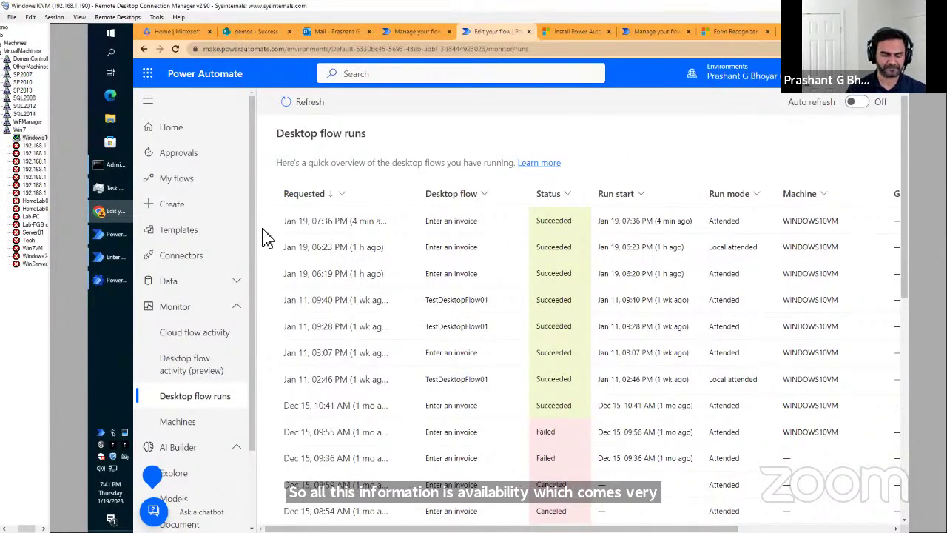
{"action": "left_click", "coordinate": [113, 259]}
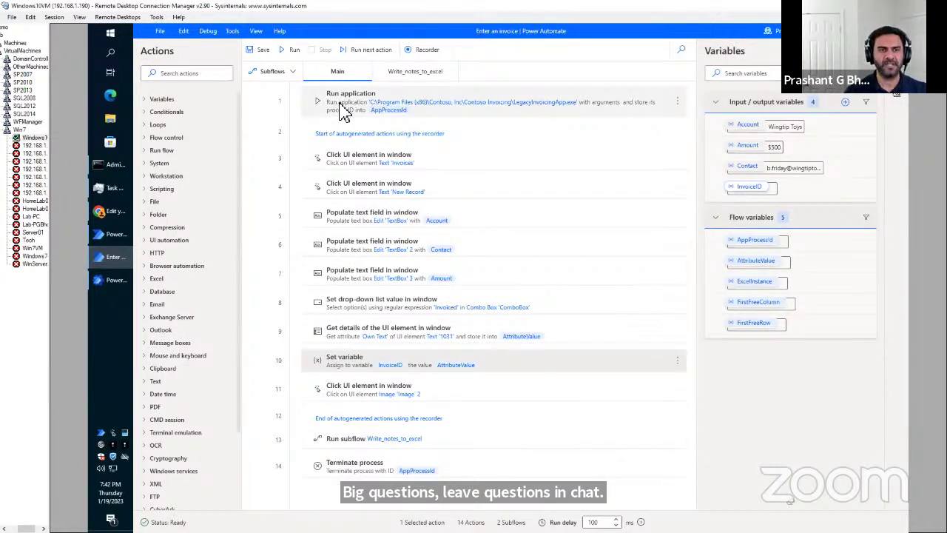
Find Run application by searching 'run appl', then review step 1's LegacyInvoicingApp.exe launch settings unchanged.
{"action": "left_click", "coordinate": [190, 73]}
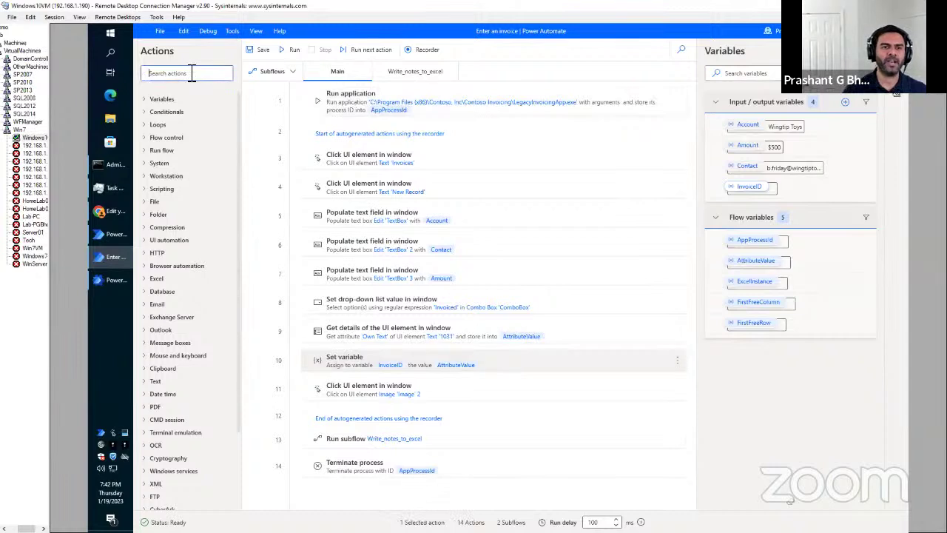
{"action": "type", "text": "r"}
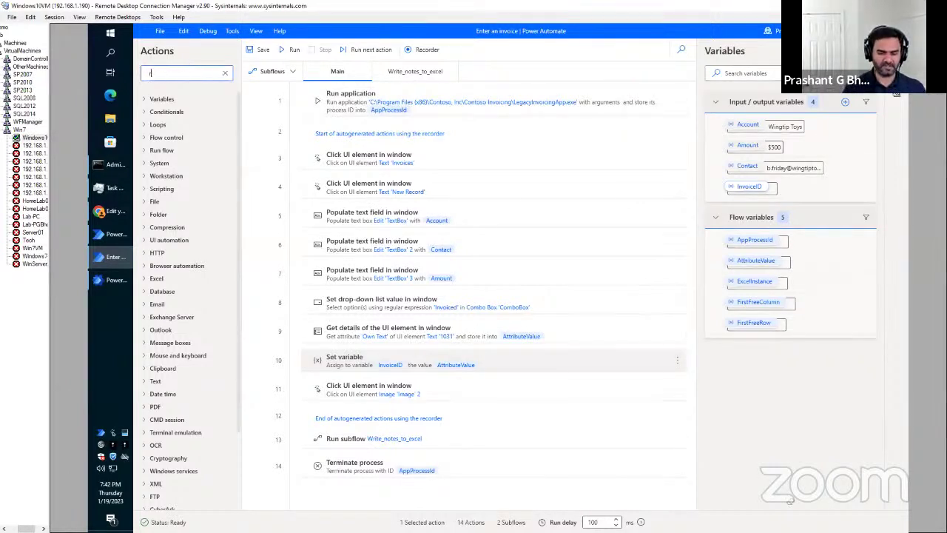
{"action": "type", "text": "un appl"}
{"action": "left_click_drag", "start_coordinate": [194, 114], "coordinate": [332, 96]}
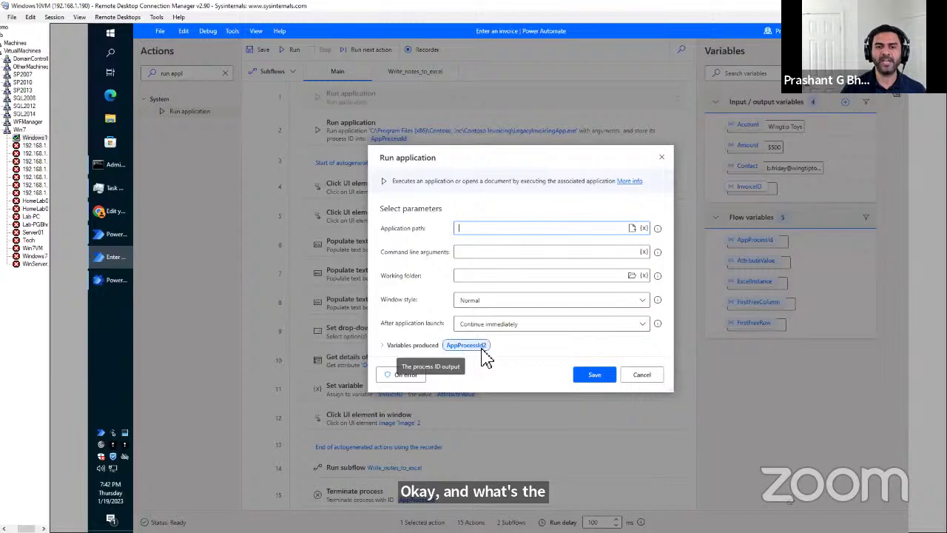
{"action": "left_click", "coordinate": [642, 375]}
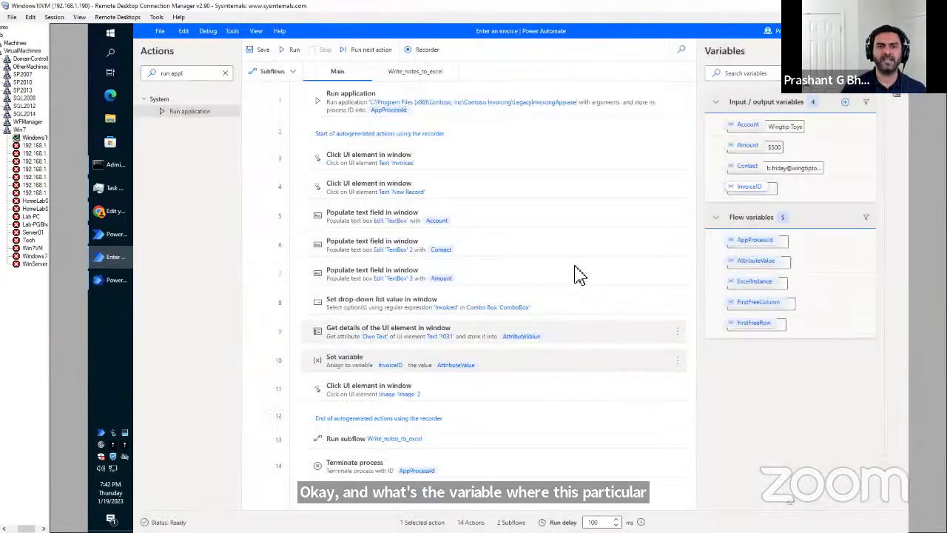
{"action": "double_click", "coordinate": [507, 120]}
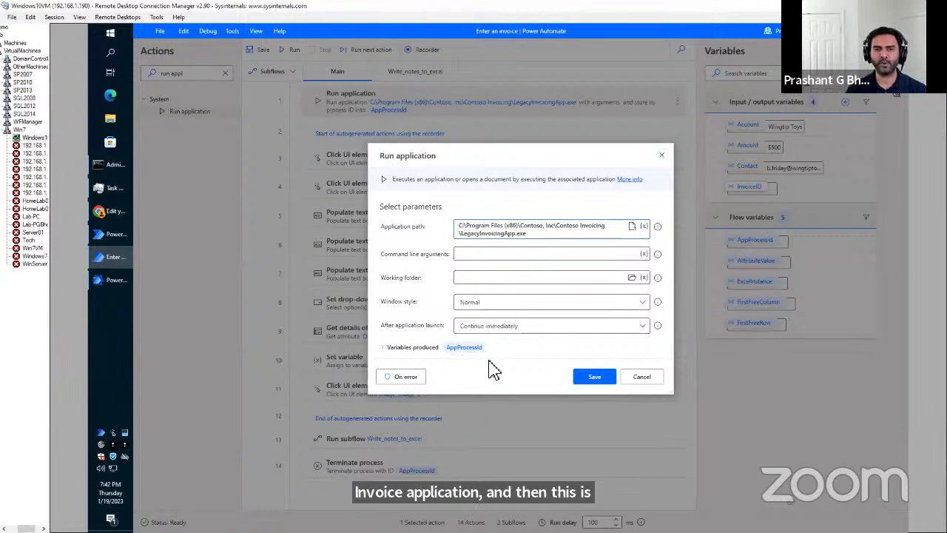
{"action": "left_click", "coordinate": [641, 378]}
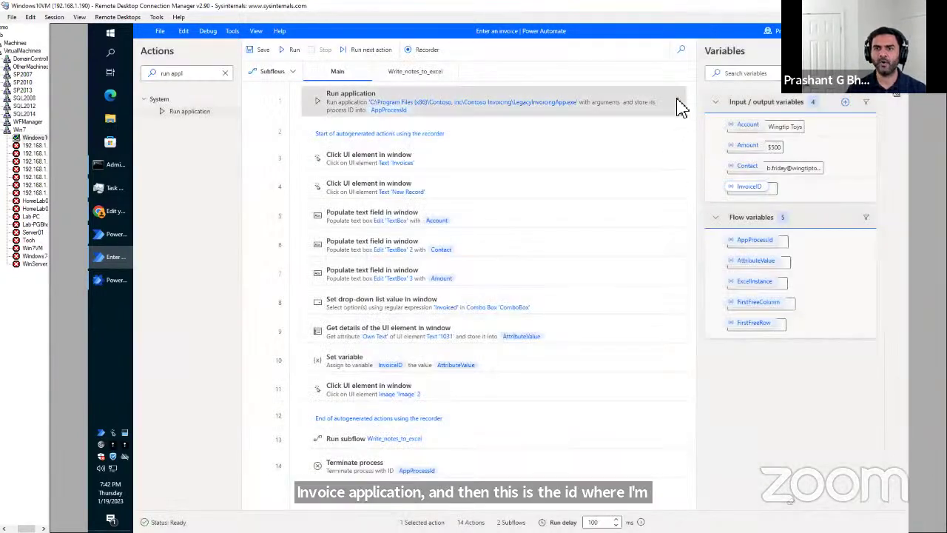
Check the first step's context menu options, dismiss them, and switch windows with Alt+Tab.
{"action": "right_click", "coordinate": [681, 107]}
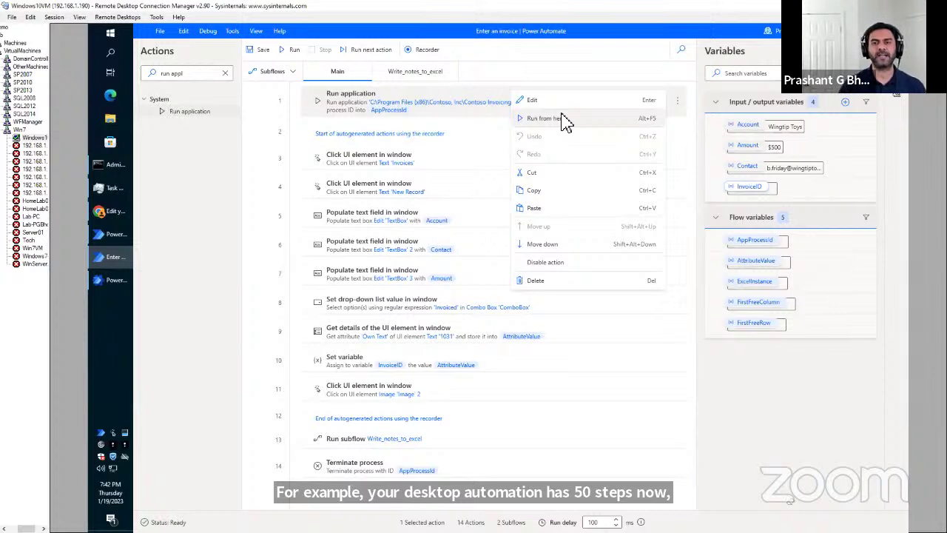
{"action": "left_click", "coordinate": [725, 391]}
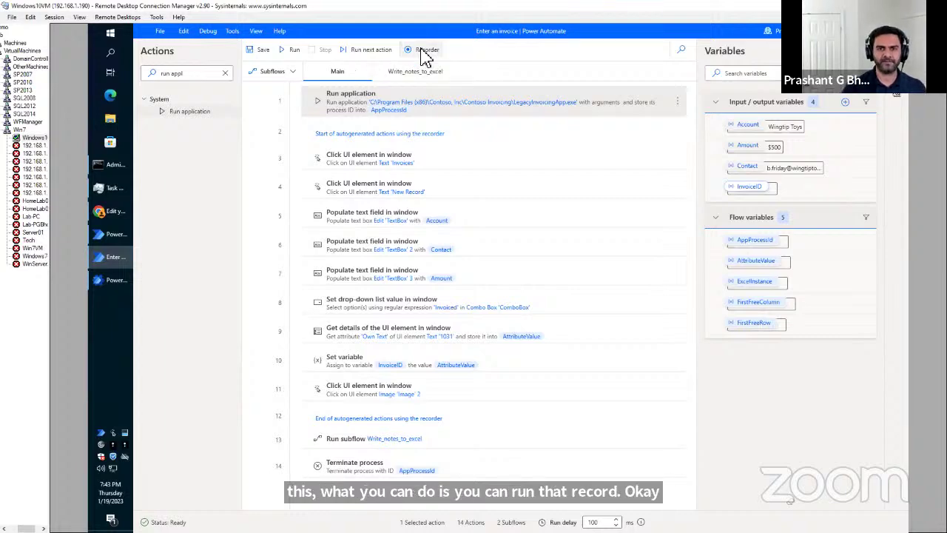
{"action": "key", "text": "alt+Tab"}
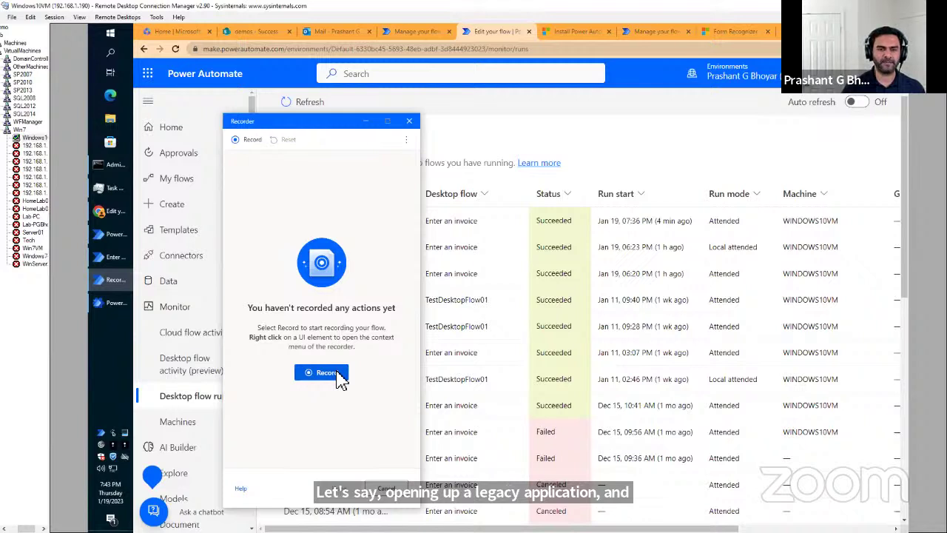
Enable the Power Automate extension from the Chrome Web Store, then restart recording.
{"action": "left_click", "coordinate": [339, 376]}
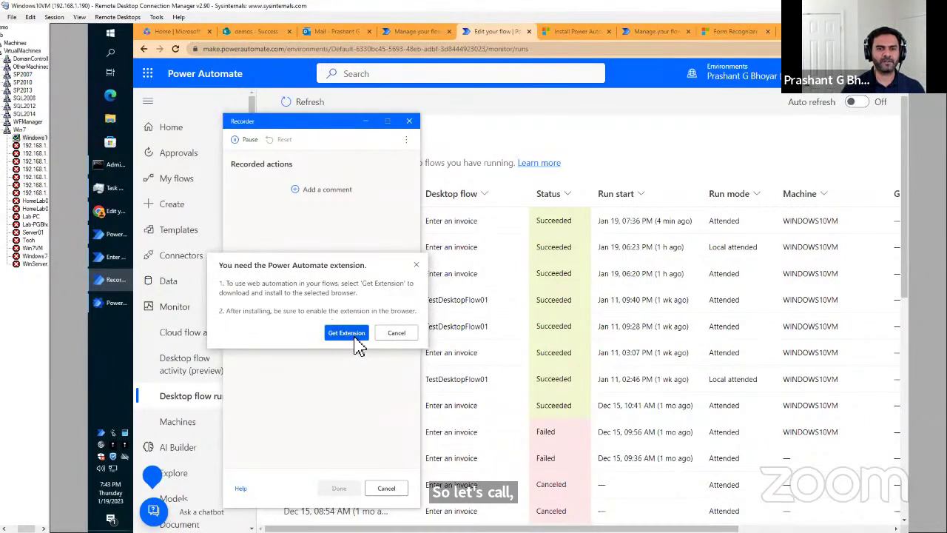
{"action": "left_click", "coordinate": [346, 333]}
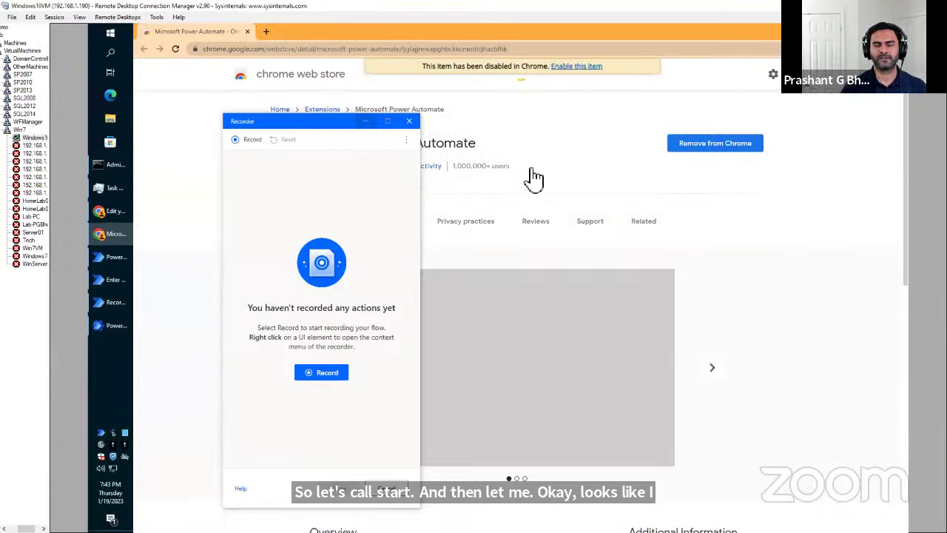
{"action": "left_click", "coordinate": [575, 68]}
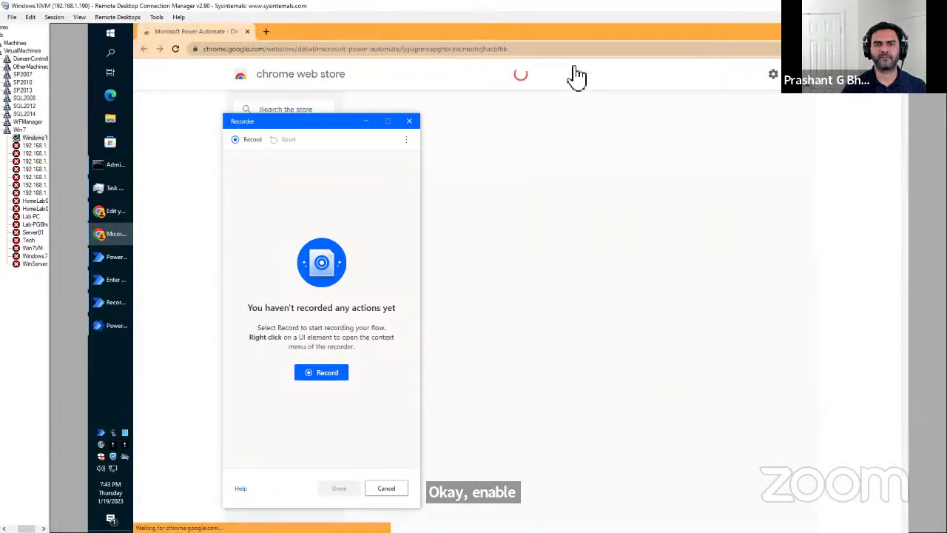
{"action": "left_click", "coordinate": [247, 31]}
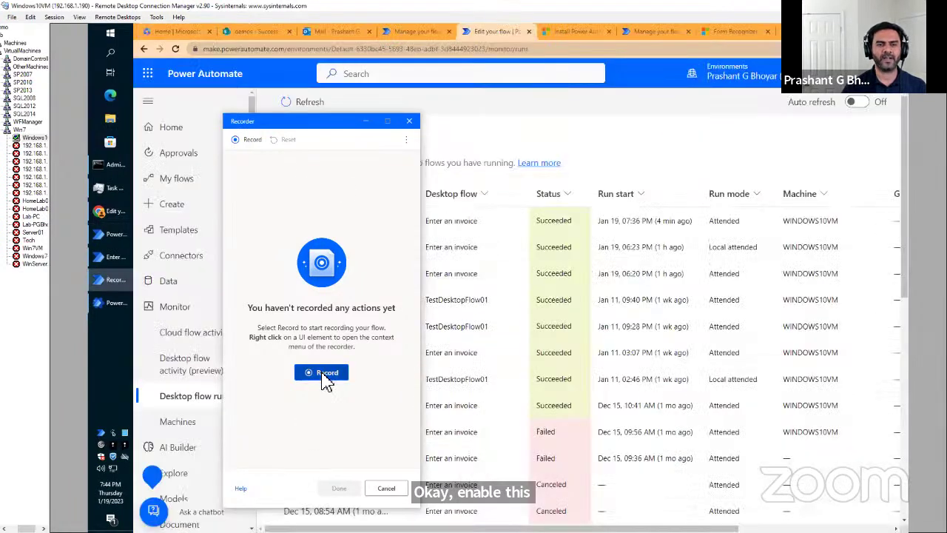
{"action": "left_click", "coordinate": [324, 372]}
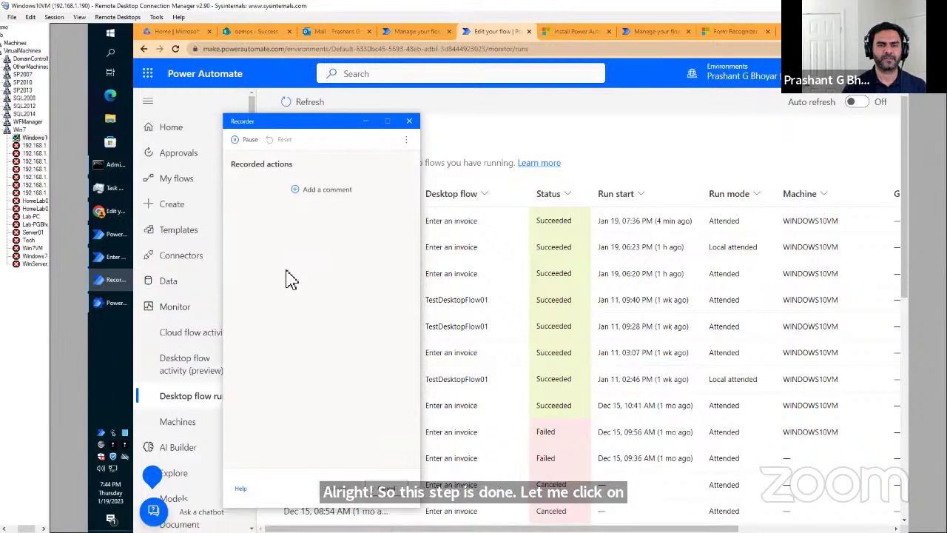
Search the Start menu for 'ex' and launch Excel 2013.
{"action": "left_click", "coordinate": [111, 41]}
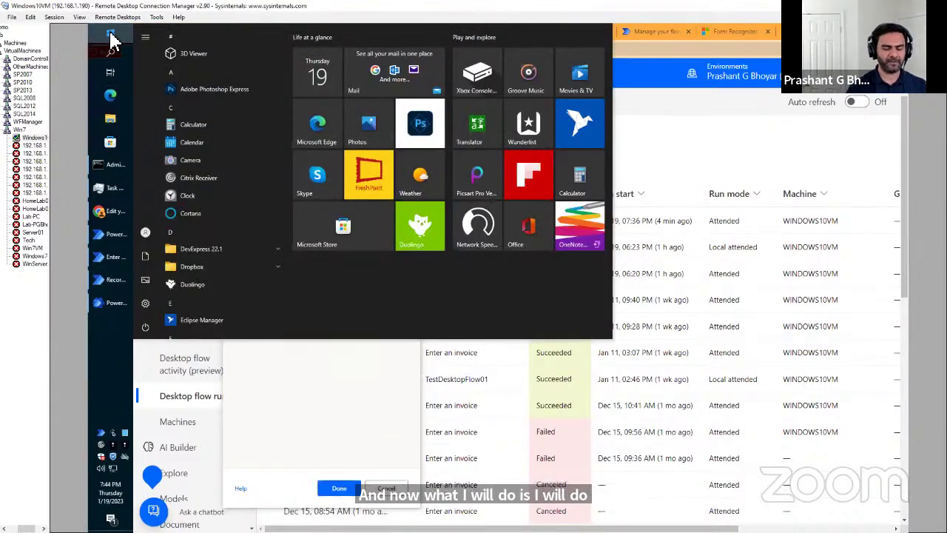
{"action": "left_click", "coordinate": [111, 41]}
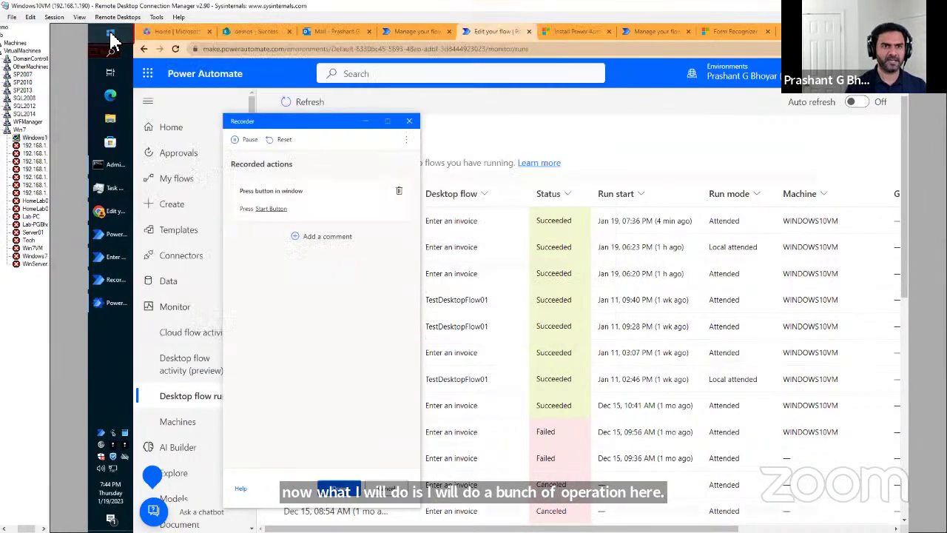
{"action": "left_click", "coordinate": [110, 41]}
{"action": "type", "text": "Cons"}
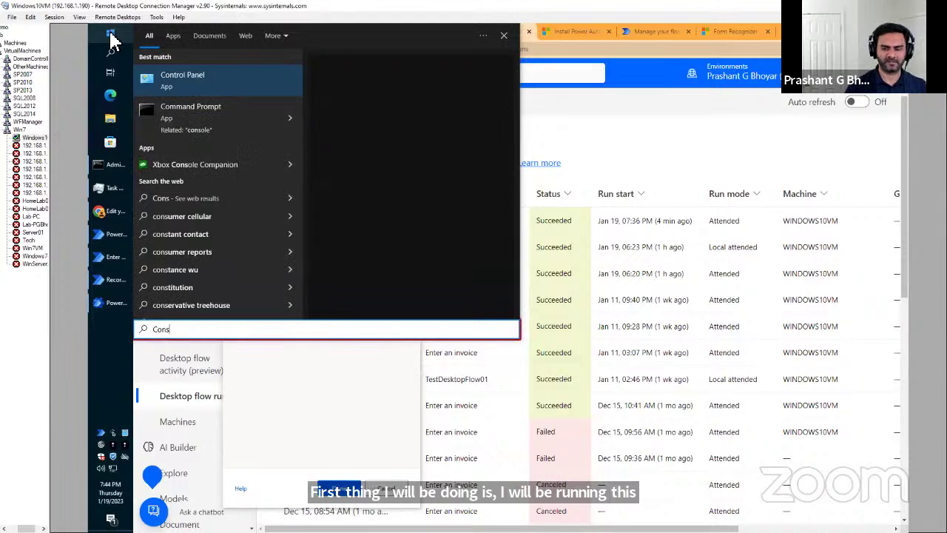
{"action": "key", "text": "BackSpace"}
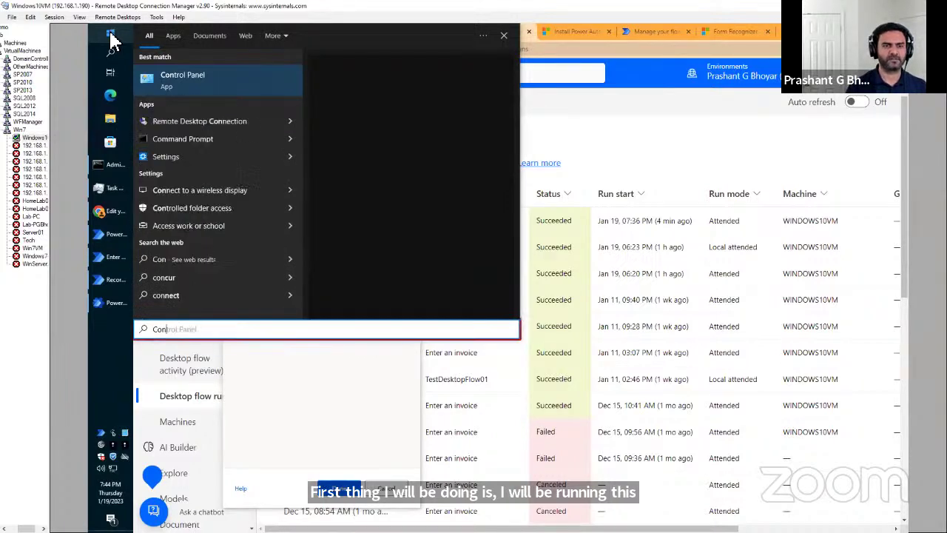
{"action": "key", "text": "BackSpace"}
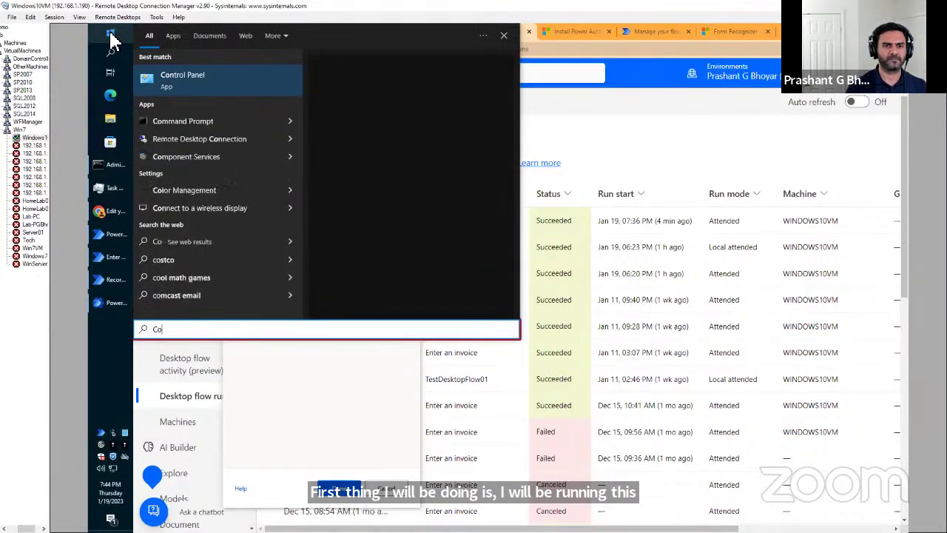
{"action": "key", "text": "BackSpace"}
{"action": "key", "text": "BackSpace"}
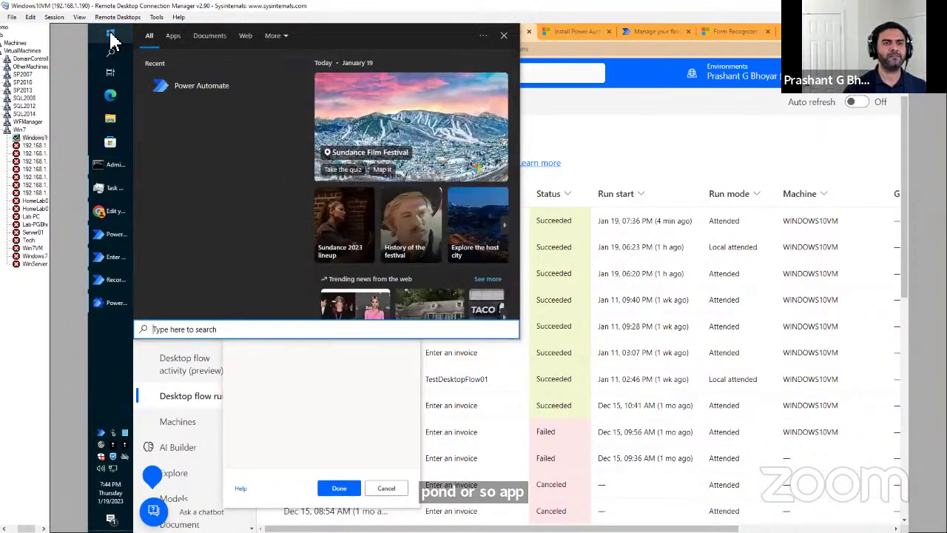
{"action": "type", "text": "exce"}
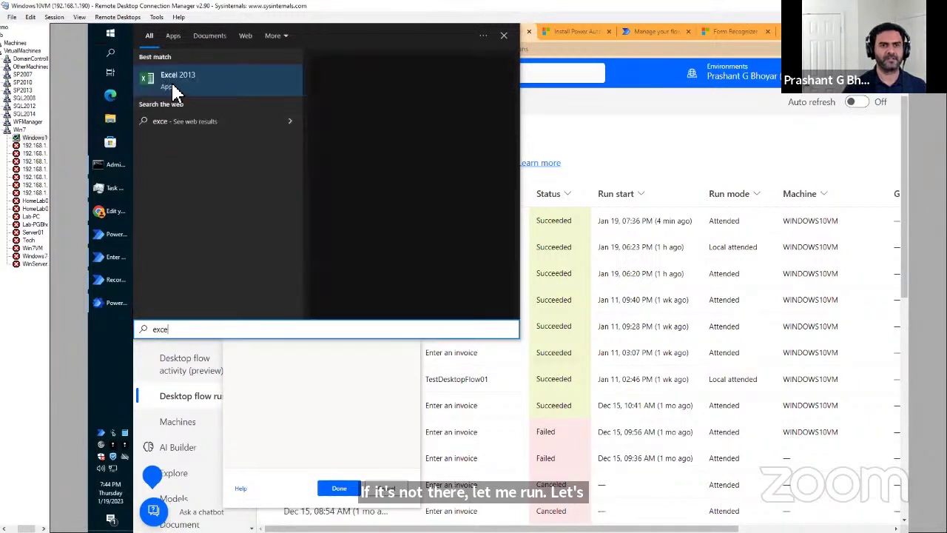
{"action": "left_click", "coordinate": [172, 88]}
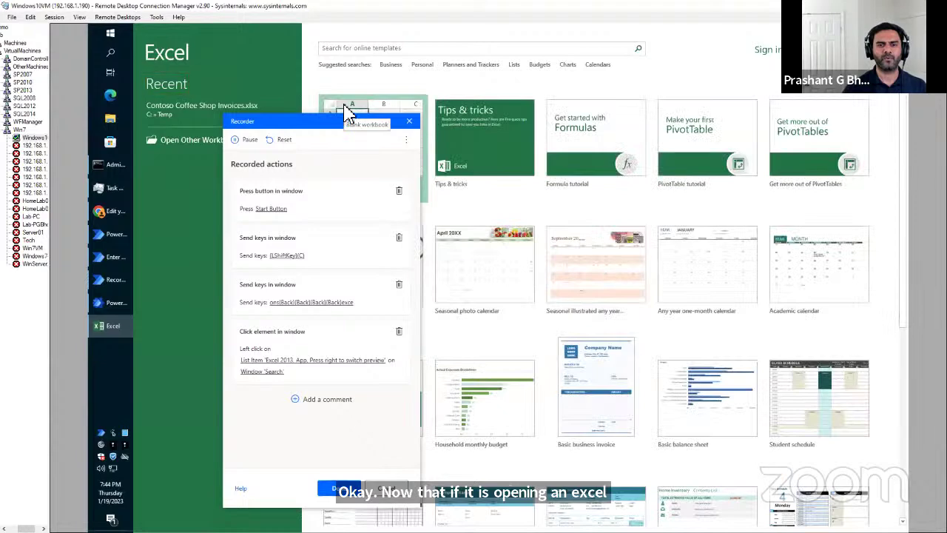
Create a blank workbook with headers Name in K3 and Email Address in L3.
{"action": "double_click", "coordinate": [348, 111]}
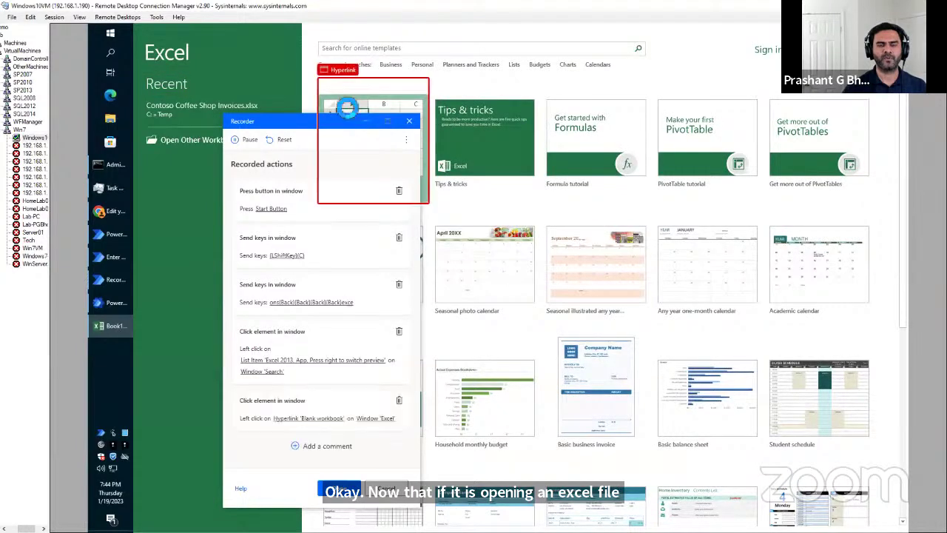
{"action": "left_click", "coordinate": [348, 107]}
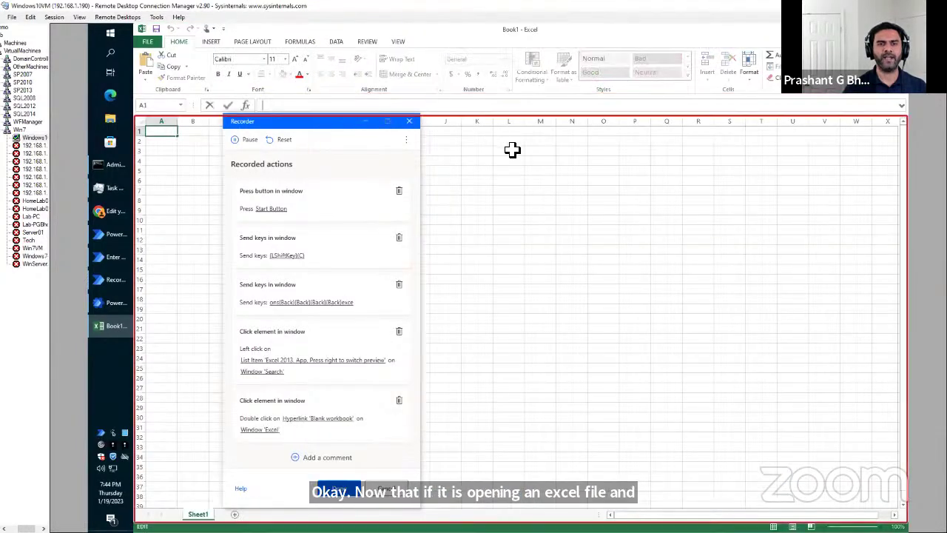
{"action": "left_click", "coordinate": [475, 152]}
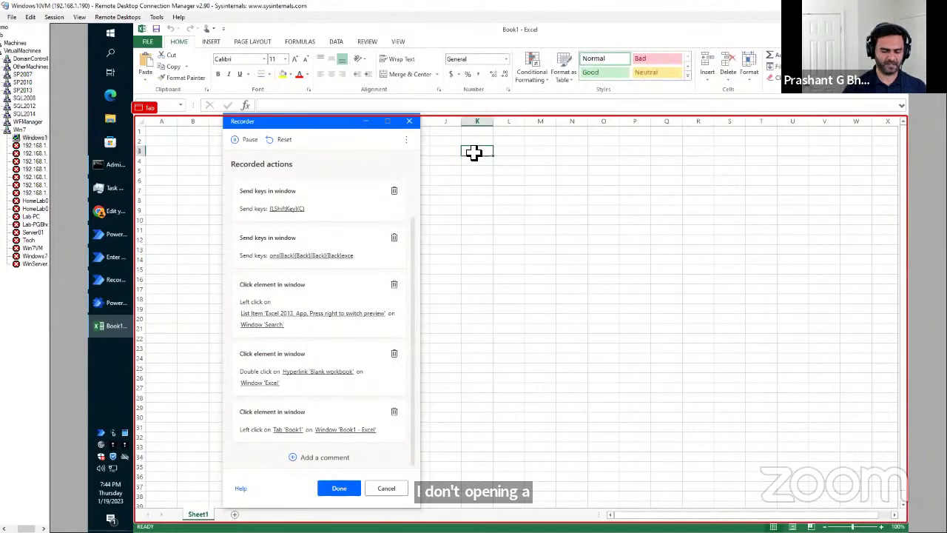
{"action": "type", "text": "Name"}
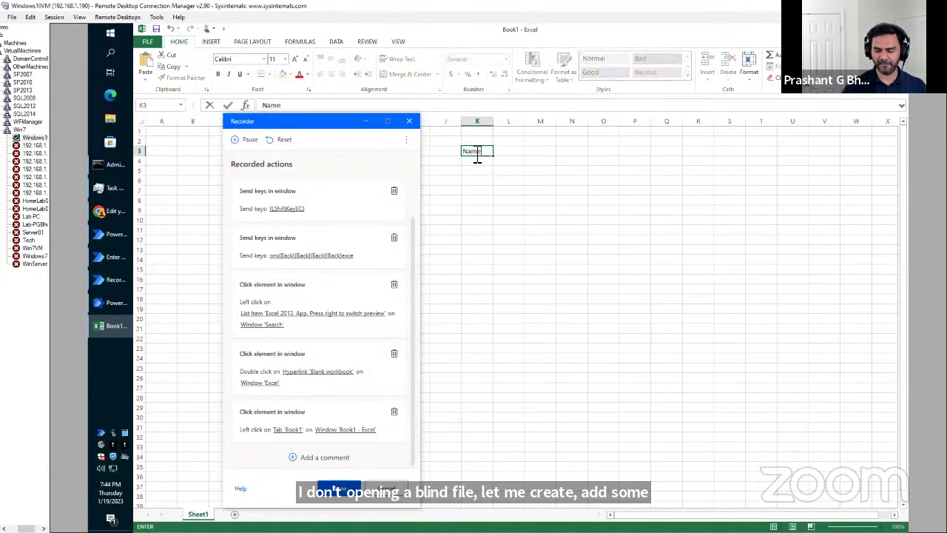
{"action": "key", "text": "Tab"}
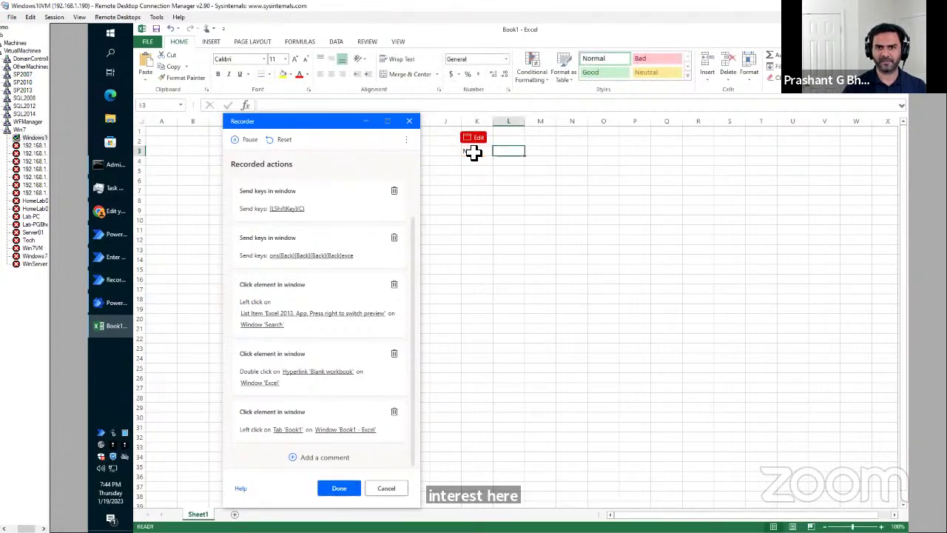
{"action": "type", "text": "Email Address"}
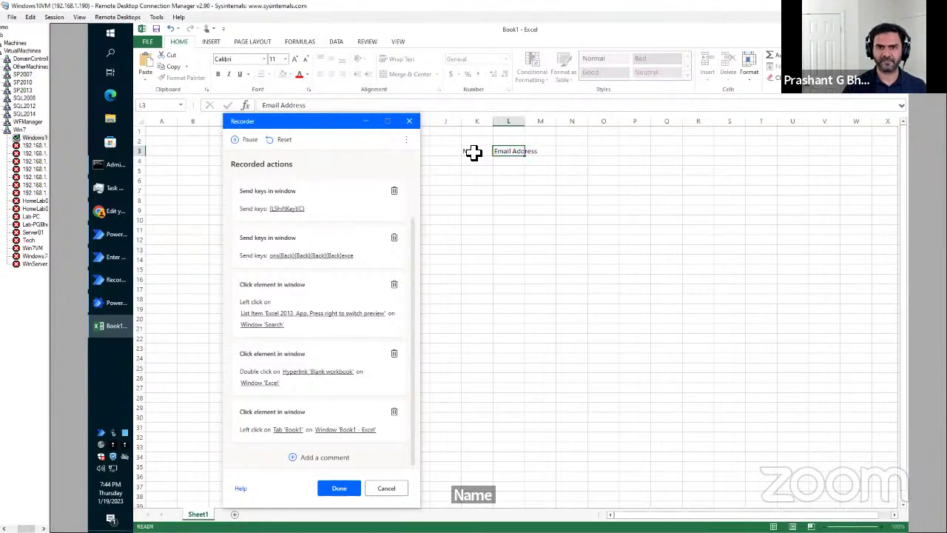
{"action": "key", "text": "Return"}
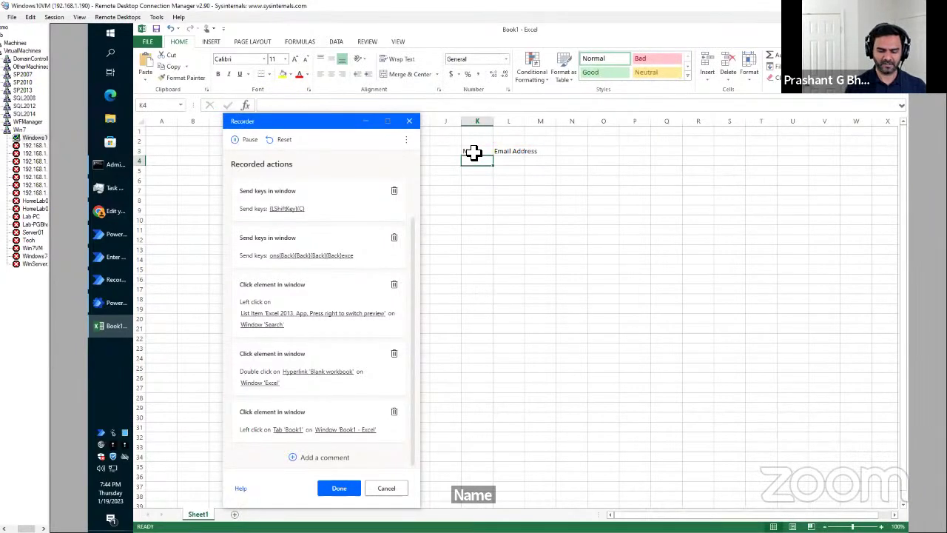
Enter a contact's name and e-mail address in K4 and L4, then return to the recorder.
{"action": "type", "text": "Prashnt"}
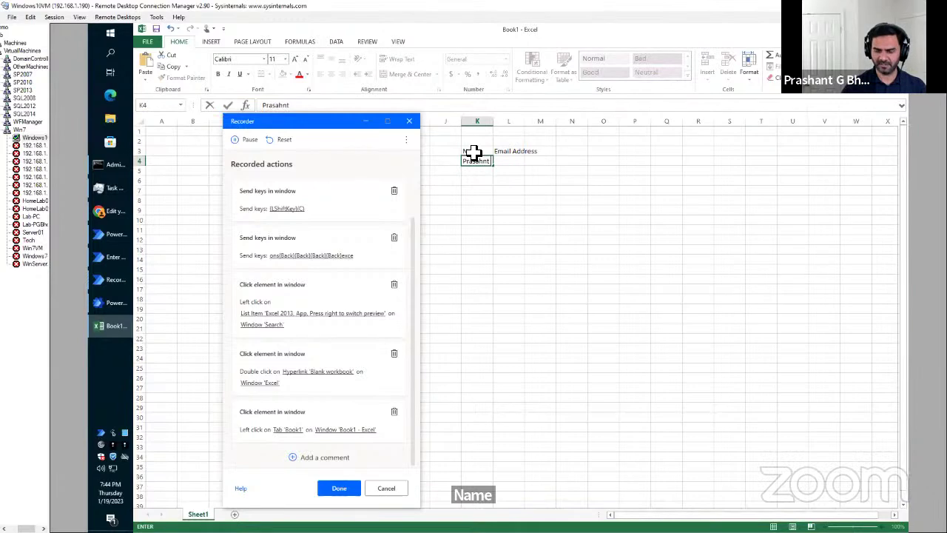
{"action": "key", "text": "Tab"}
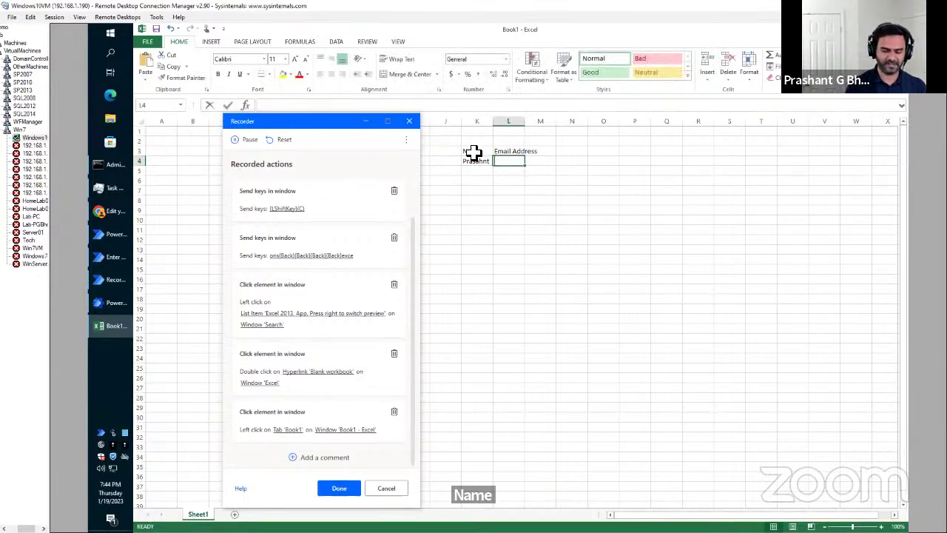
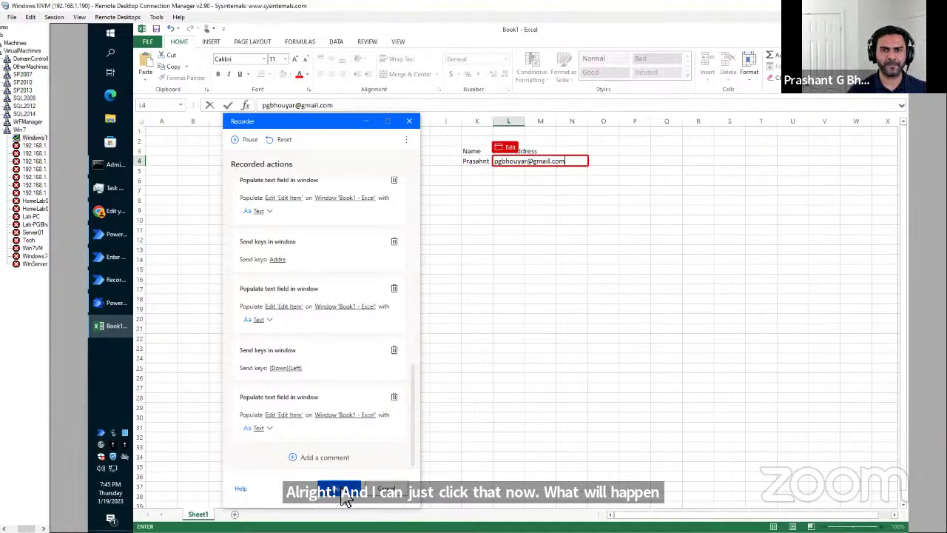
{"action": "left_click", "coordinate": [344, 498]}
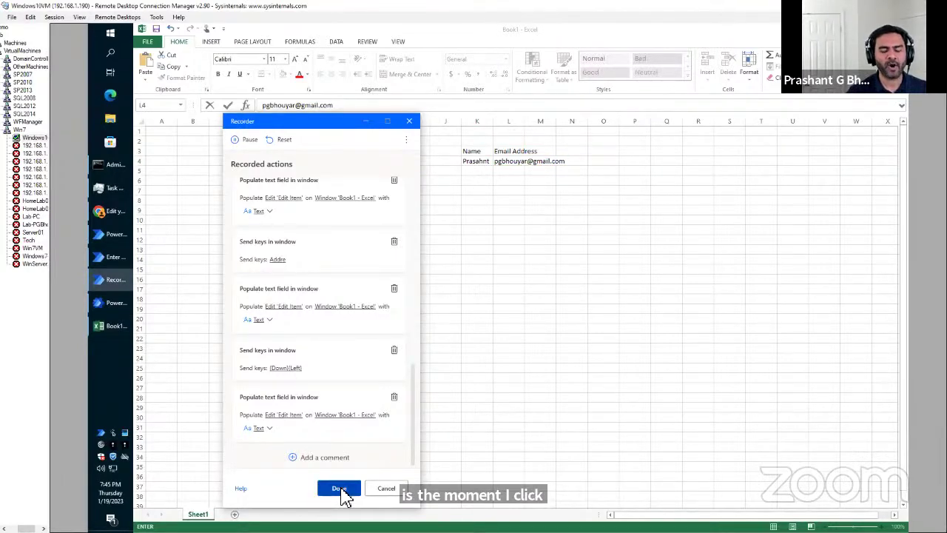
Finish recording and review the generated actions in the Enter an invoice flow, now 38 actions.
{"action": "left_click", "coordinate": [337, 490]}
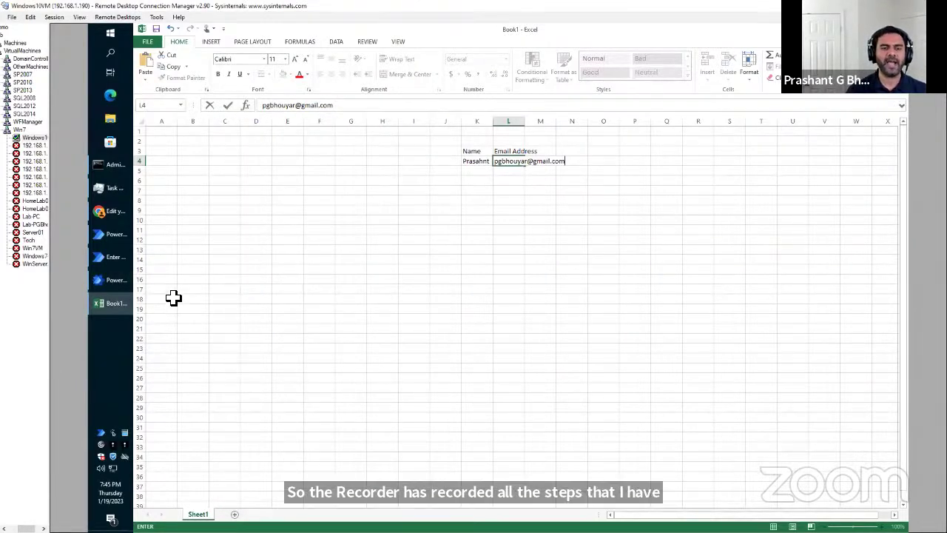
{"action": "left_click", "coordinate": [115, 261]}
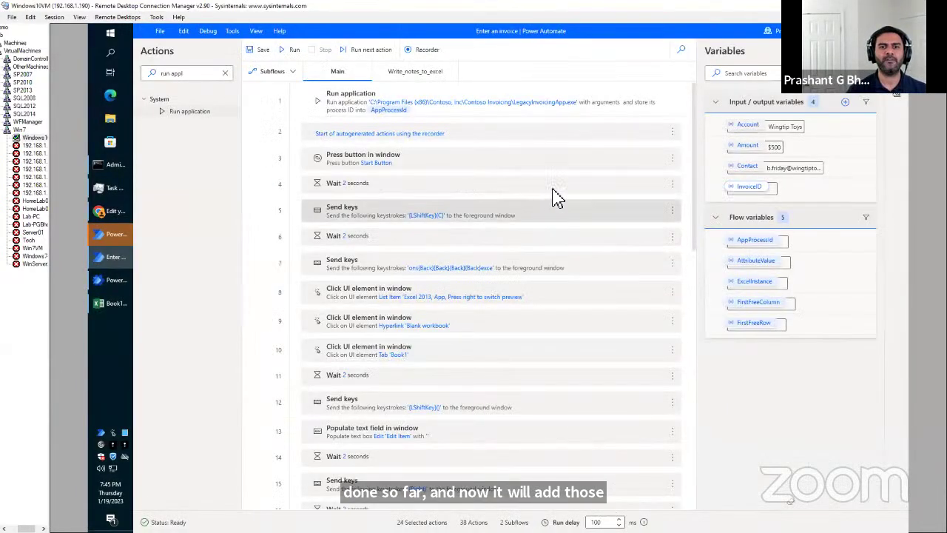
{"action": "left_click", "coordinate": [116, 235]}
{"action": "left_click", "coordinate": [114, 258]}
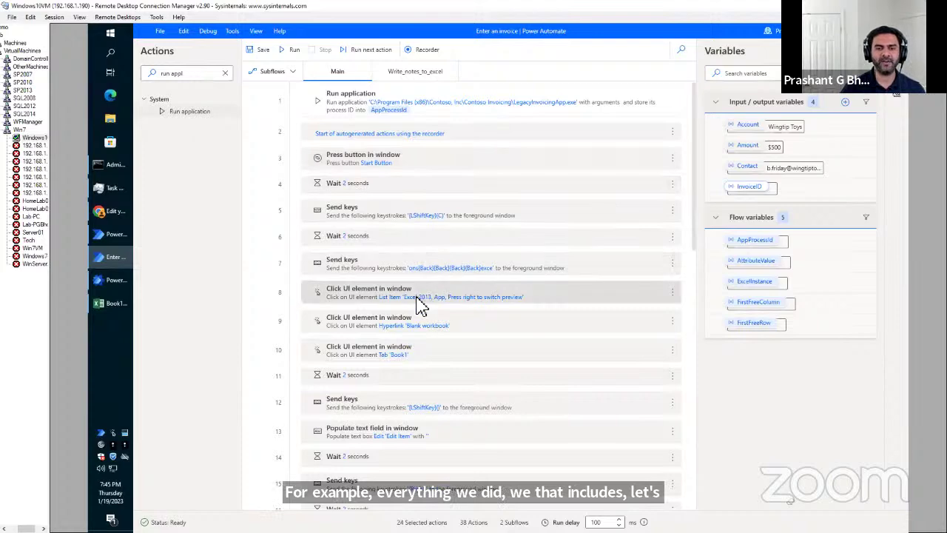
{"action": "scroll", "coordinate": [419, 303], "scroll_direction": "down", "scroll_amount": 3}
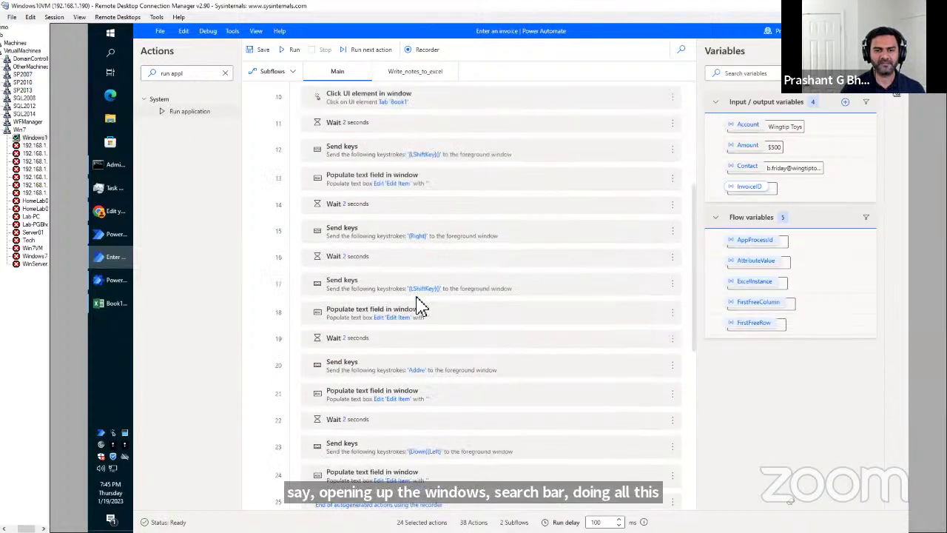
{"action": "scroll", "coordinate": [419, 303], "scroll_direction": "down", "scroll_amount": 5}
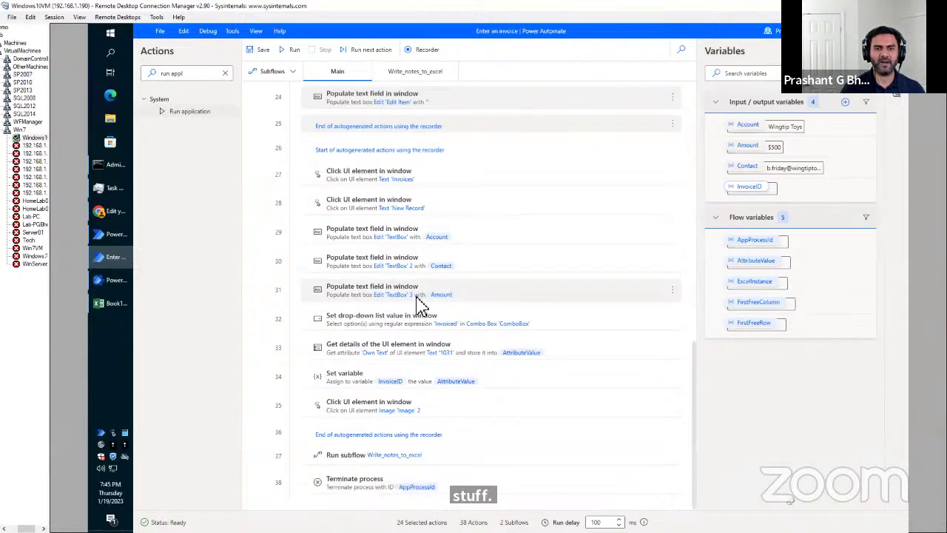
Run the Enter an invoice flow to test the recorded Start menu and Excel steps.
{"action": "scroll", "coordinate": [418, 296], "scroll_direction": "up", "scroll_amount": 8}
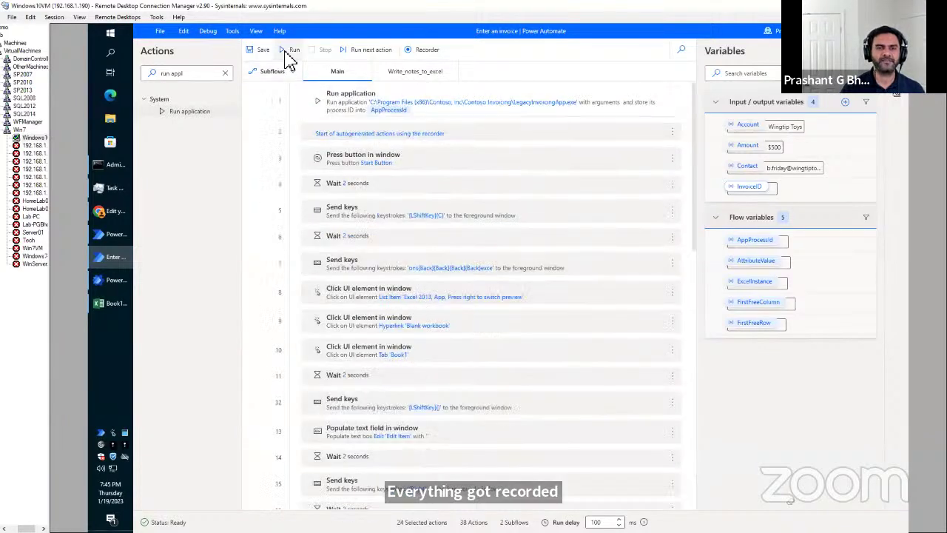
{"action": "left_click", "coordinate": [287, 52]}
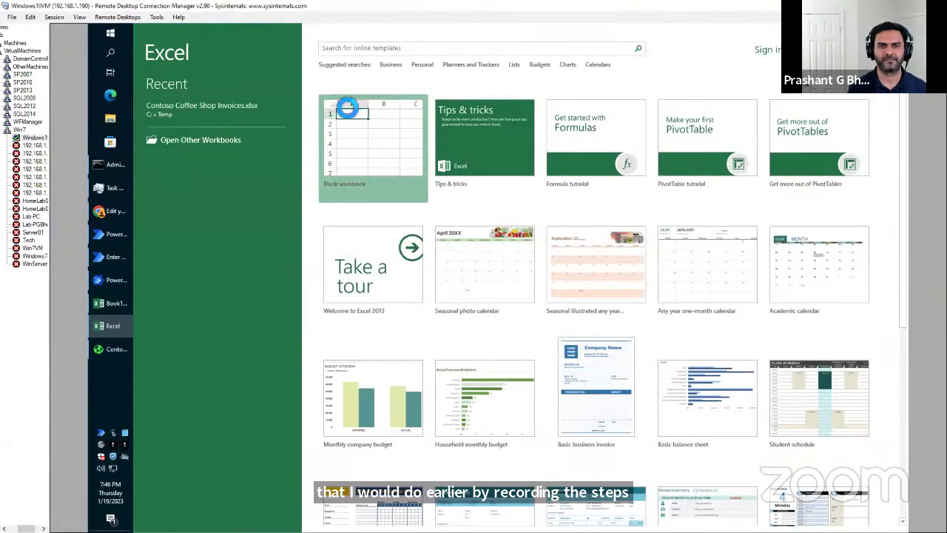
Open a new blank workbook, close Book1 without saving, and return to the flow editor.
{"action": "left_click", "coordinate": [348, 104]}
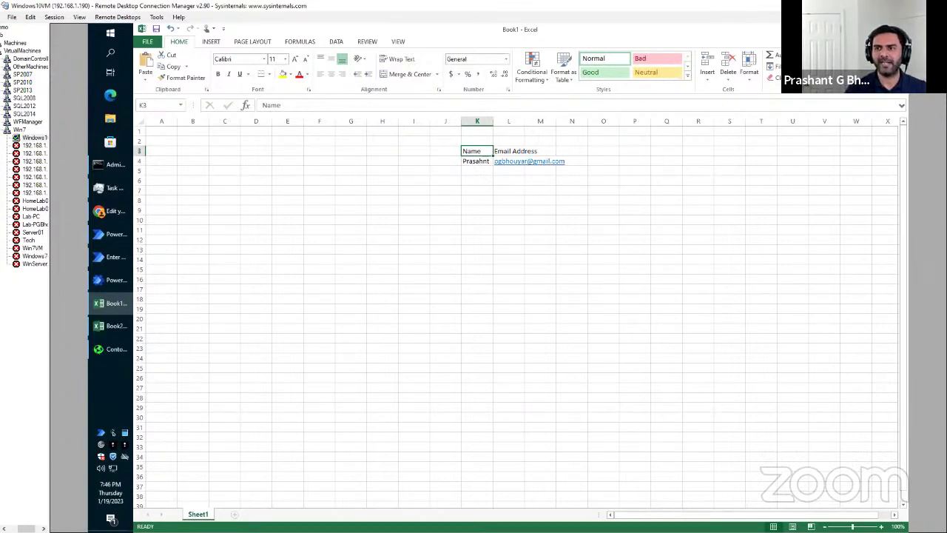
{"action": "key", "text": "alt+F4"}
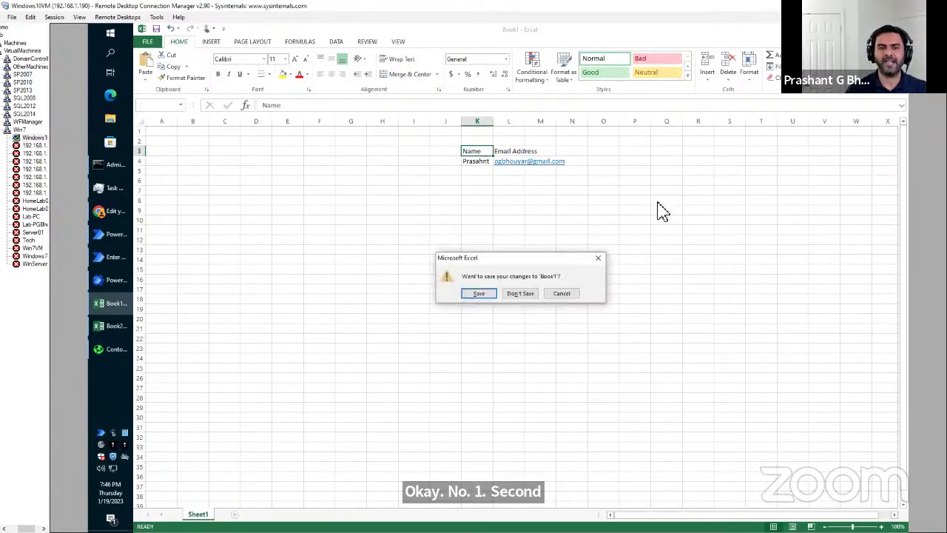
{"action": "left_click", "coordinate": [523, 297]}
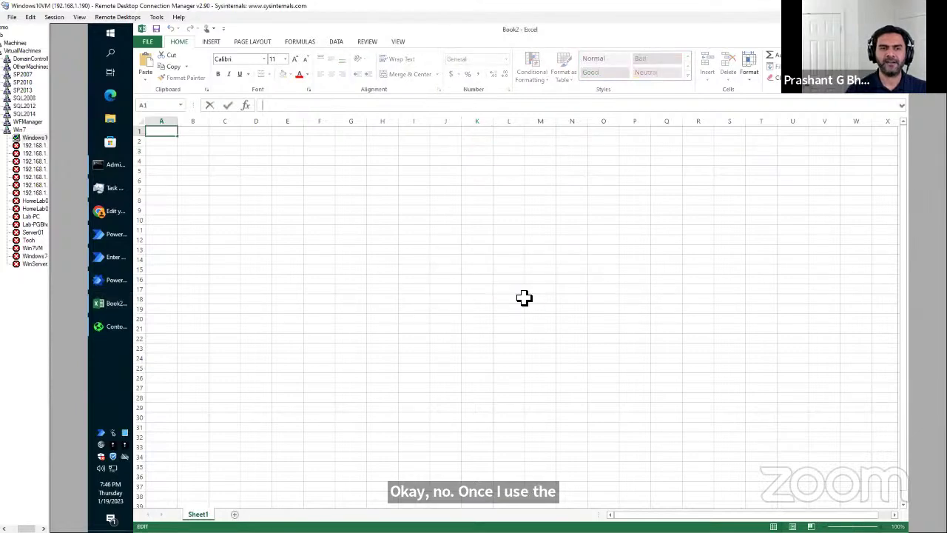
{"action": "left_click", "coordinate": [115, 259]}
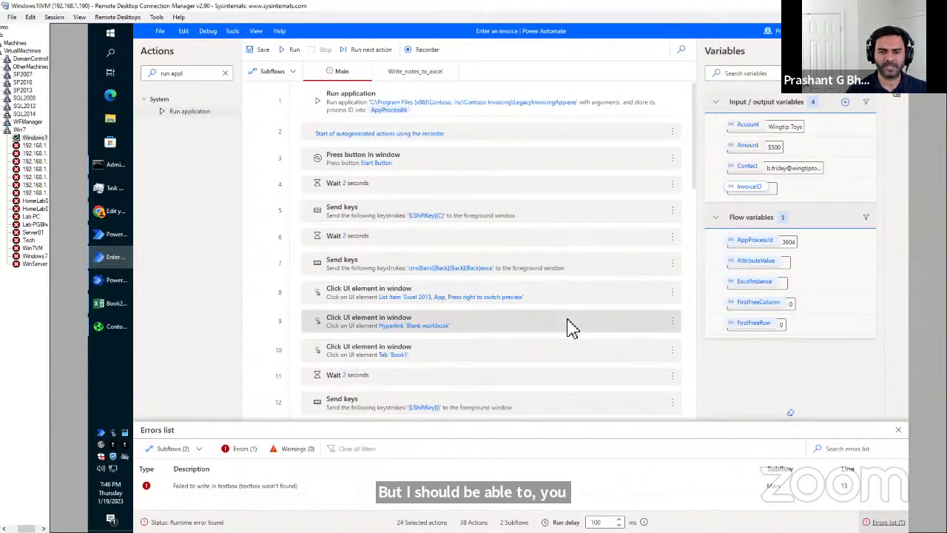
{"action": "scroll", "coordinate": [571, 328], "scroll_direction": "down", "scroll_amount": 10}
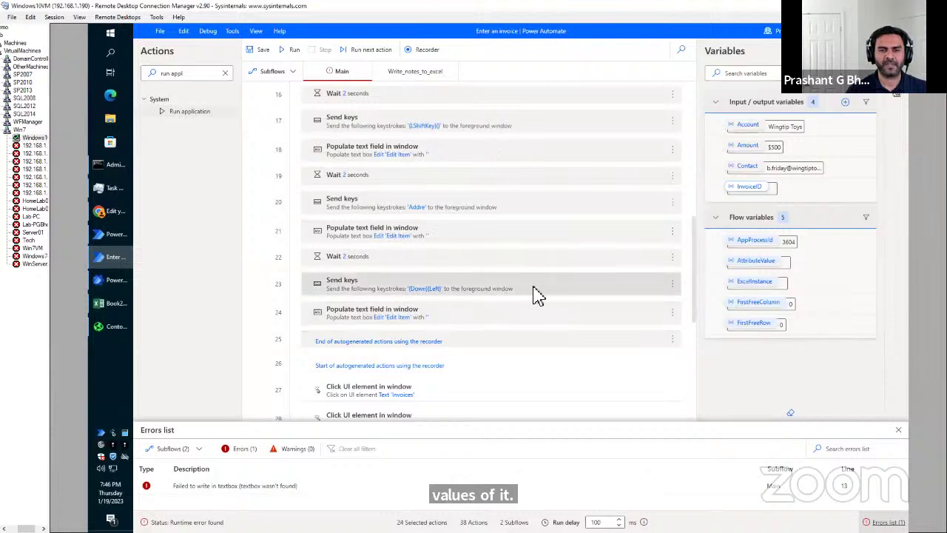
{"action": "left_click", "coordinate": [538, 293]}
{"action": "left_click", "coordinate": [515, 318]}
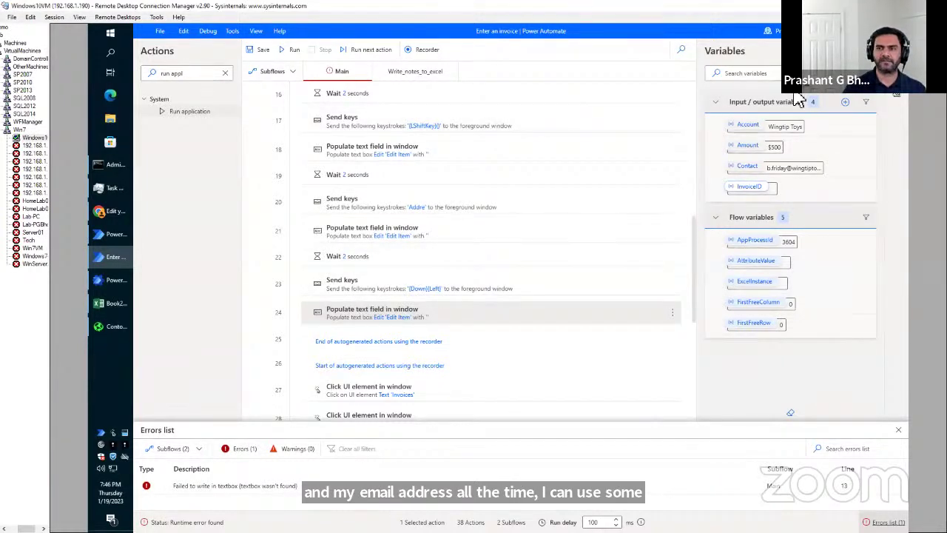
Close the editor and Book2 without saving, then reopen Enter an invoice with its 14 actions.
{"action": "key", "text": "alt+F4"}
{"action": "left_click", "coordinate": [546, 300]}
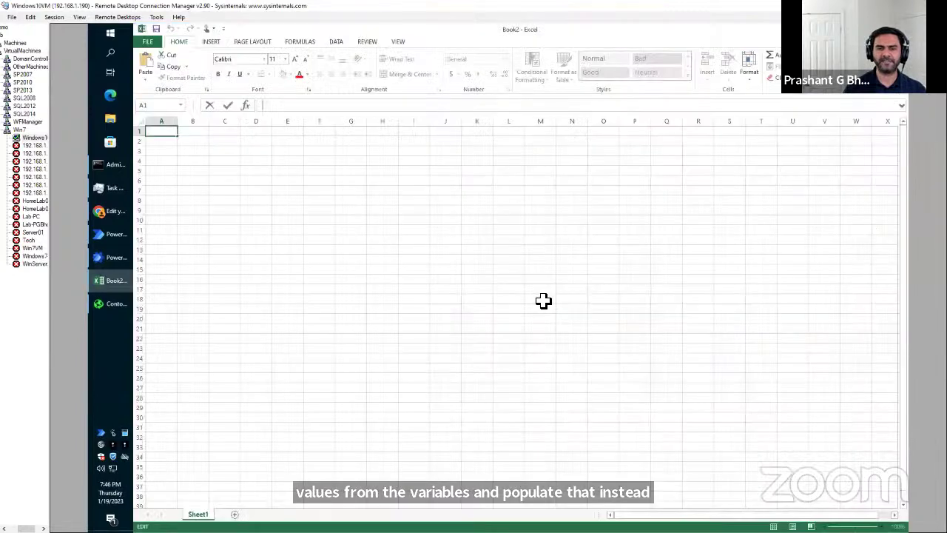
{"action": "key", "text": "alt+F4"}
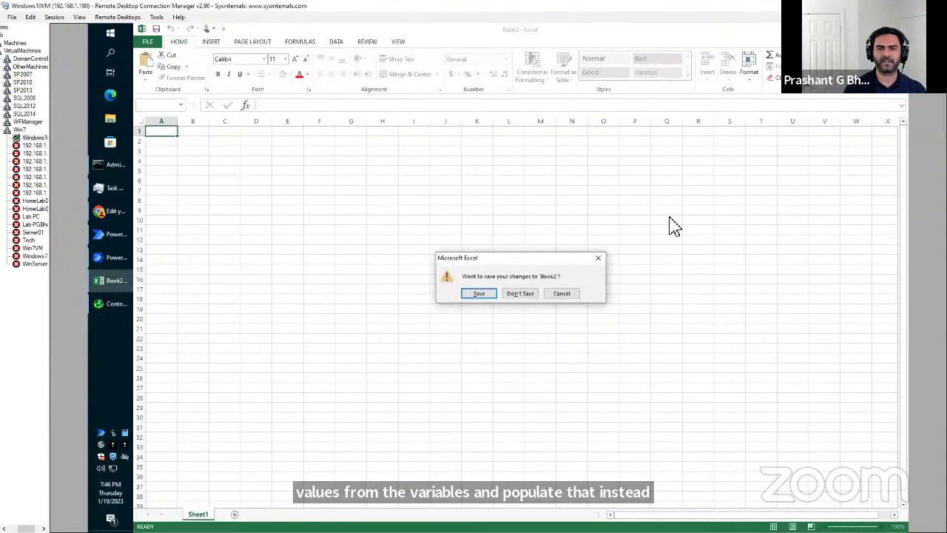
{"action": "left_click", "coordinate": [526, 297]}
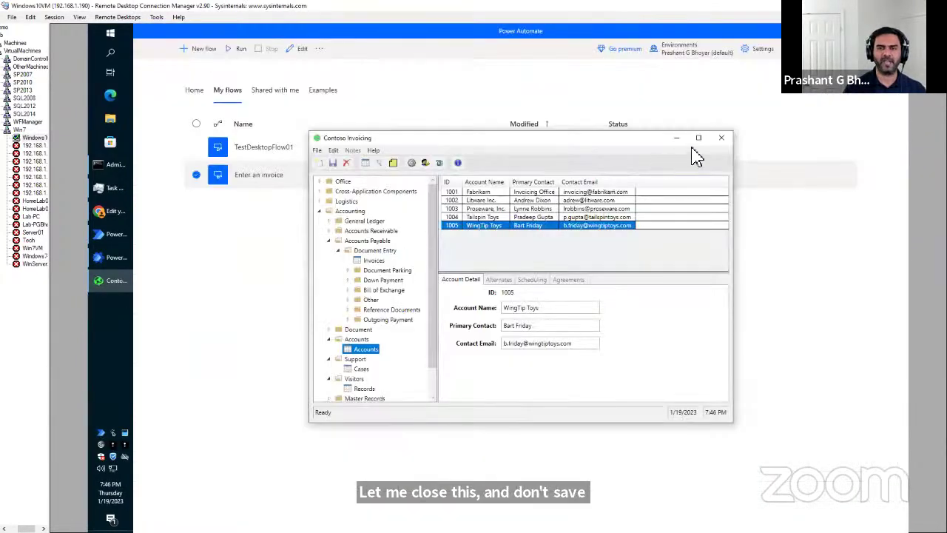
{"action": "left_click", "coordinate": [721, 138]}
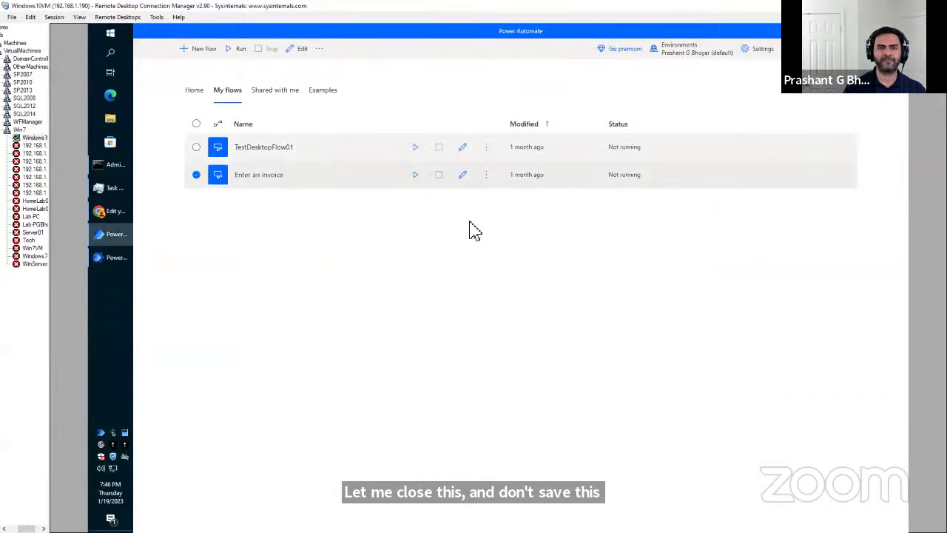
{"action": "left_click", "coordinate": [463, 181]}
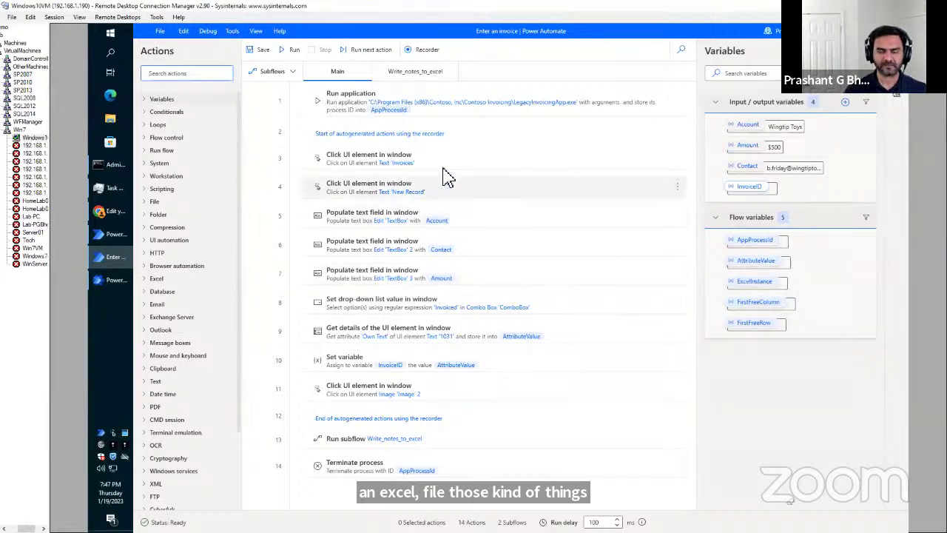
{"action": "double_click", "coordinate": [436, 120]}
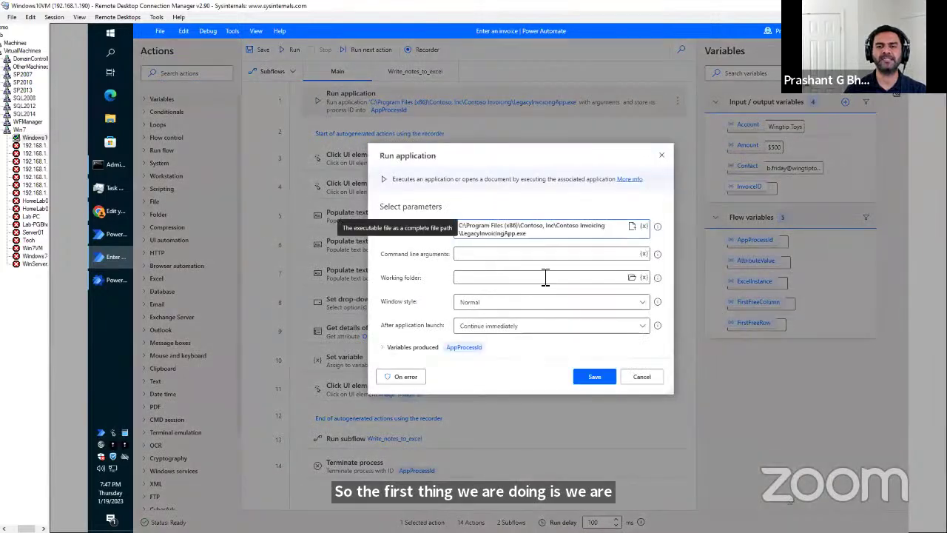
{"action": "left_click", "coordinate": [645, 379]}
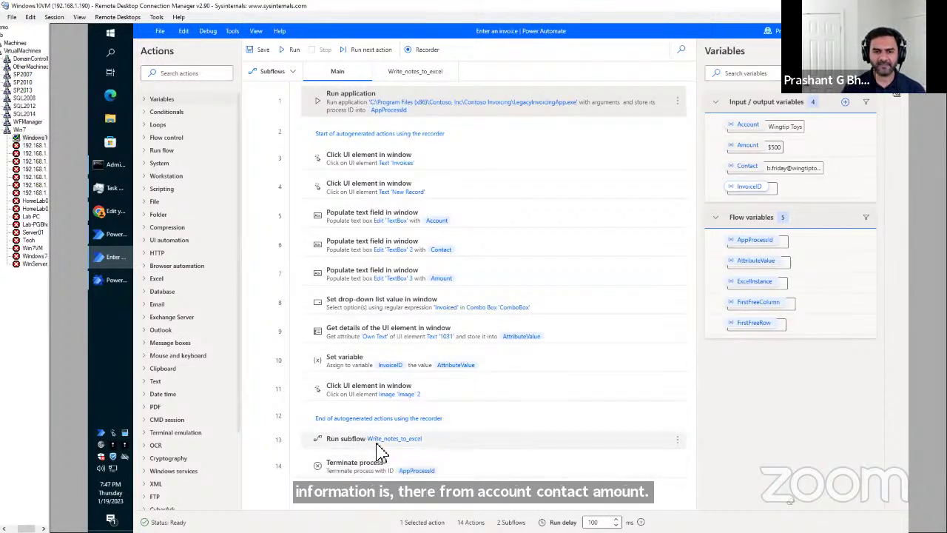
Switch to the Write_notes_to_excel subflow, which writes InvoiceID, Account, Contact and Amount to Contoso Invoices.xlsx.
{"action": "left_click", "coordinate": [412, 76]}
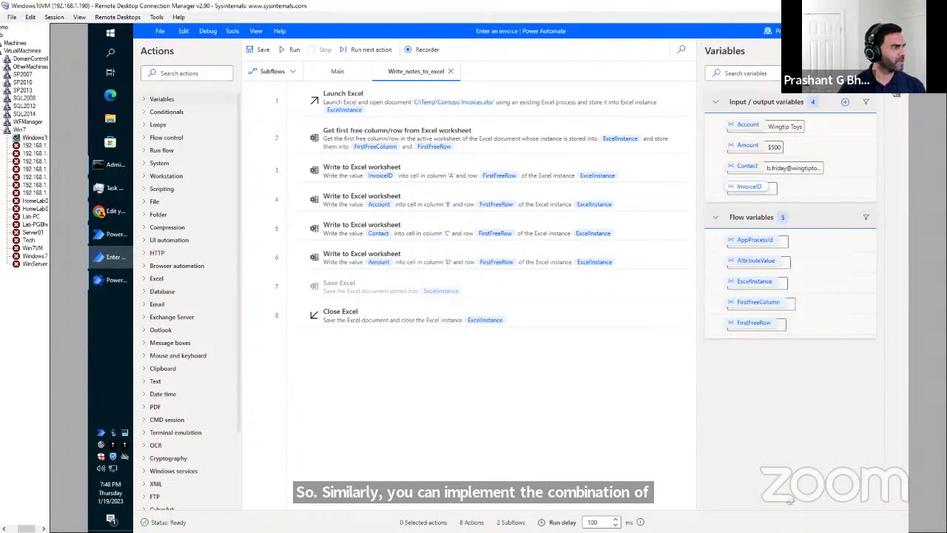
Bring the slideshow forward and move past the Demo slide to the References slide.
{"action": "key", "text": "alt+Tab"}
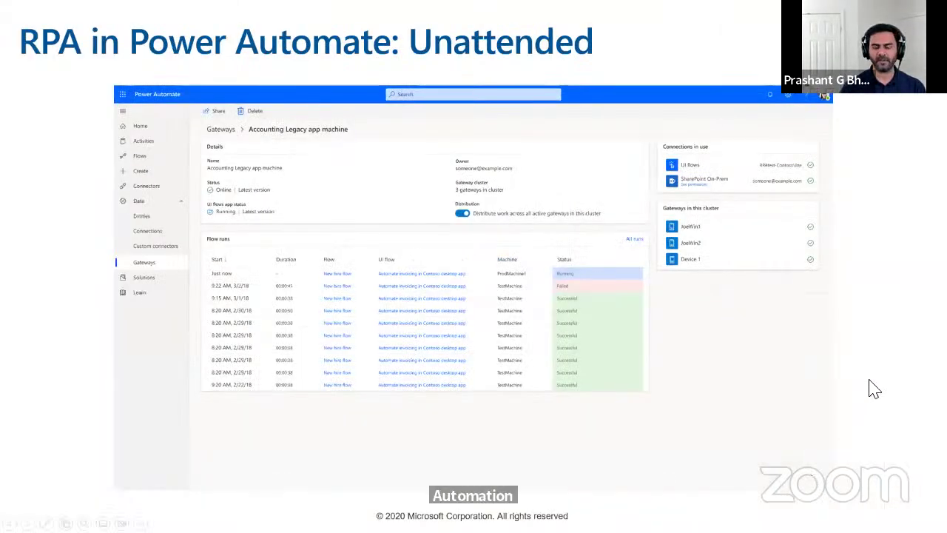
{"action": "key", "text": "Right"}
{"action": "key", "text": "Right"}
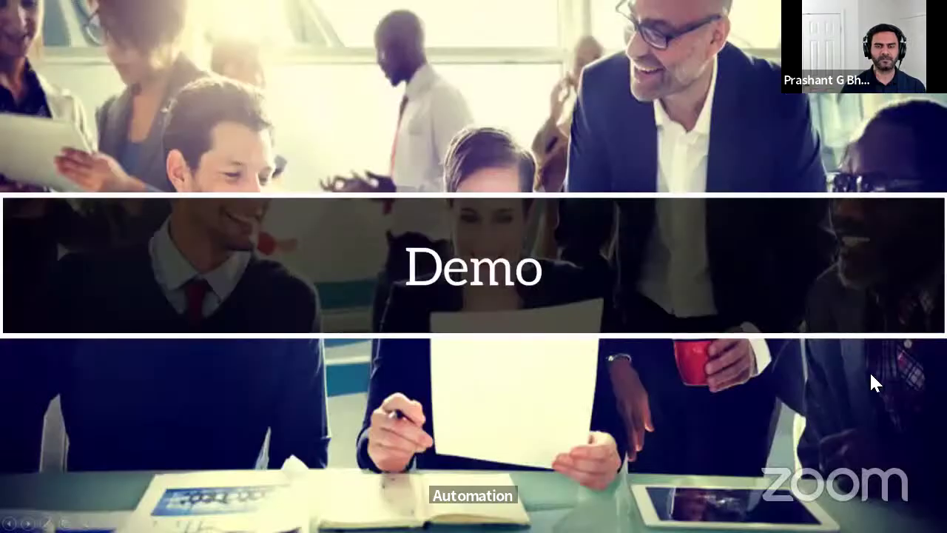
{"action": "key", "text": "Right"}
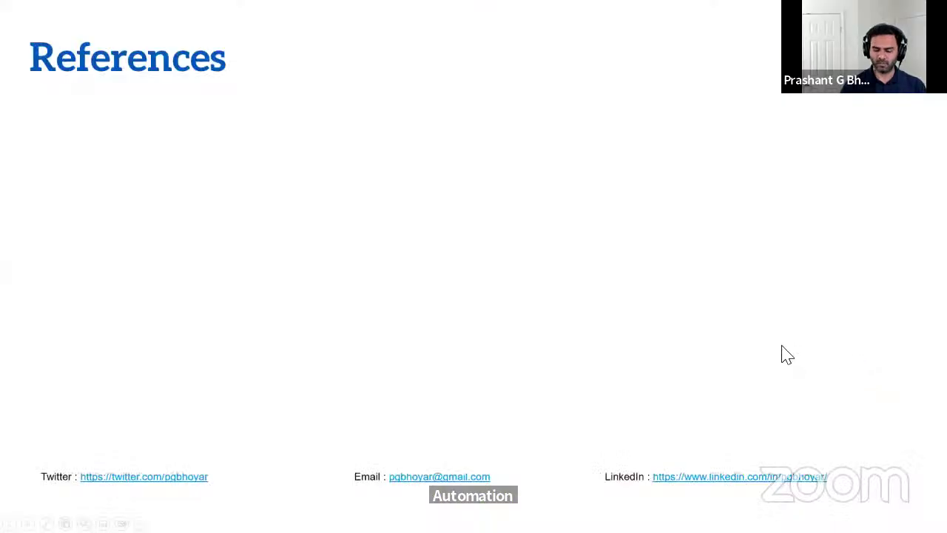
{"action": "key", "text": "Left"}
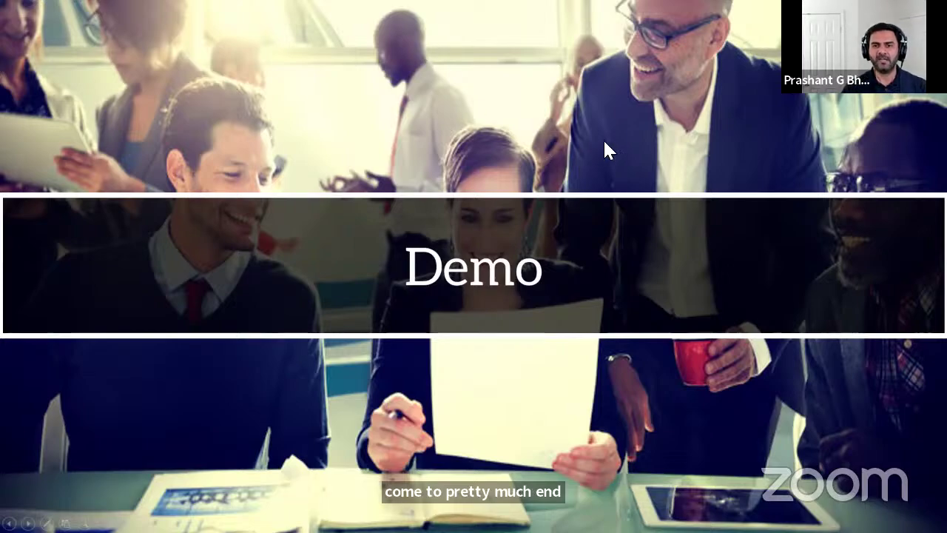
{"action": "key", "text": "Right"}
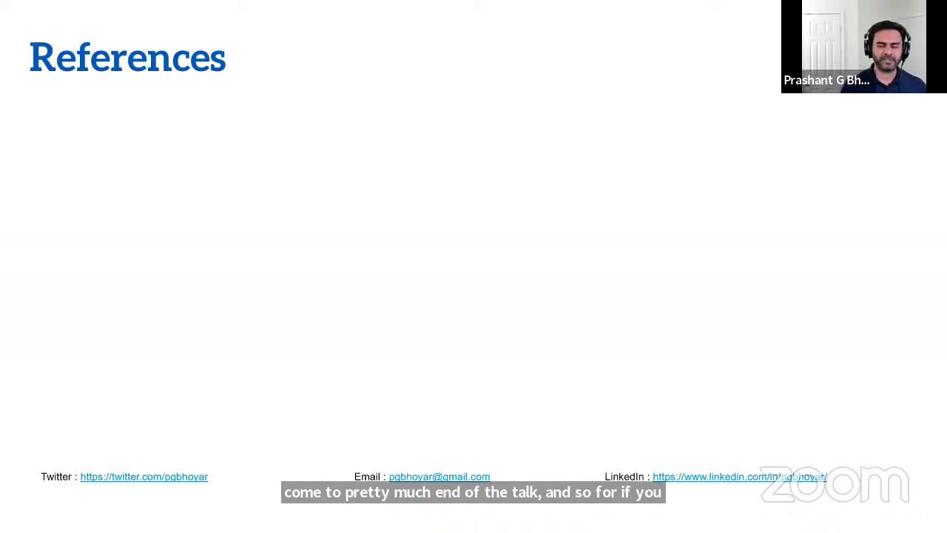
Reveal the reference links, including licensing and training, then return to the Power Automate session.
{"action": "key", "text": "Right"}
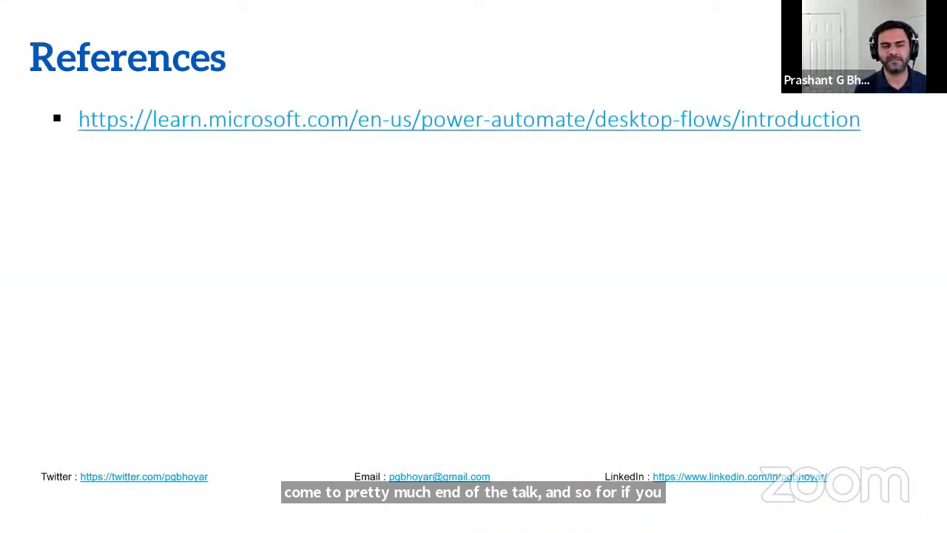
{"action": "key", "text": "Right"}
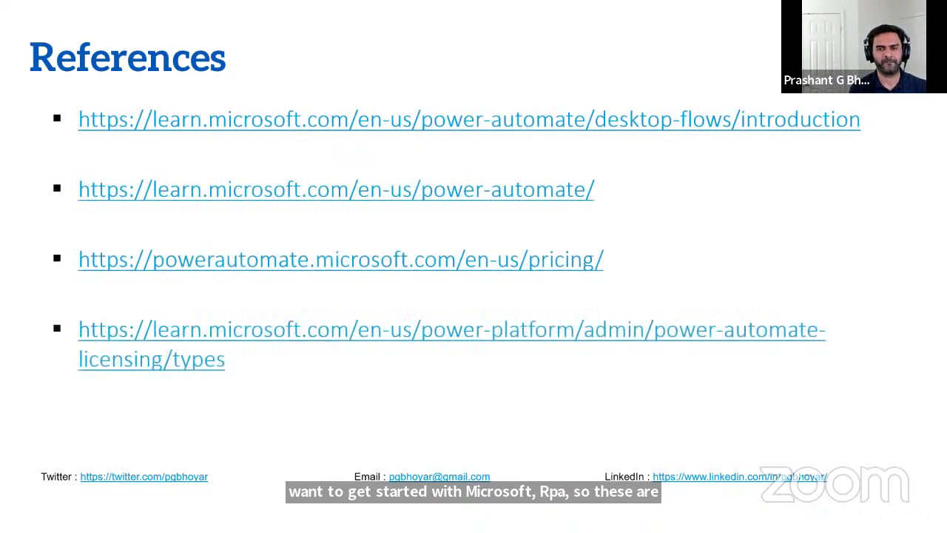
{"action": "key", "text": "Right"}
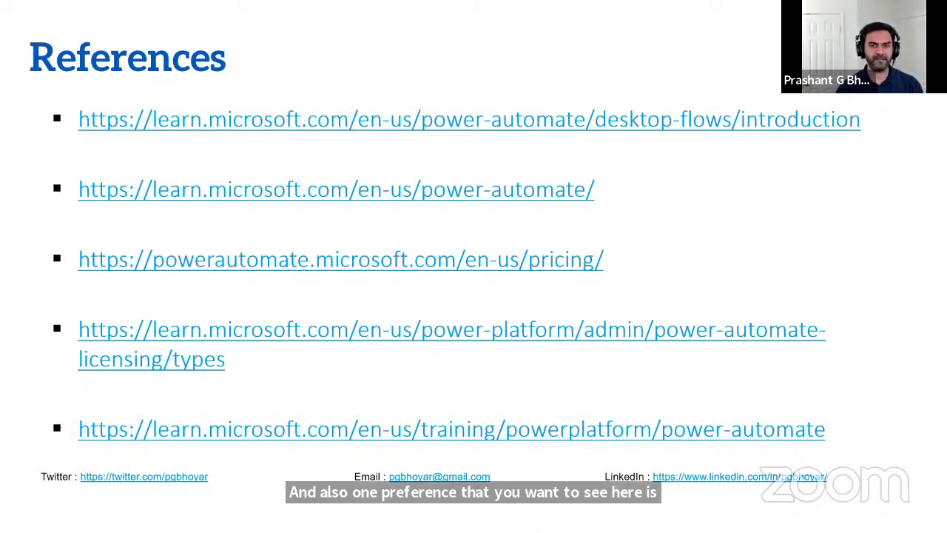
{"action": "key", "text": "alt+Tab"}
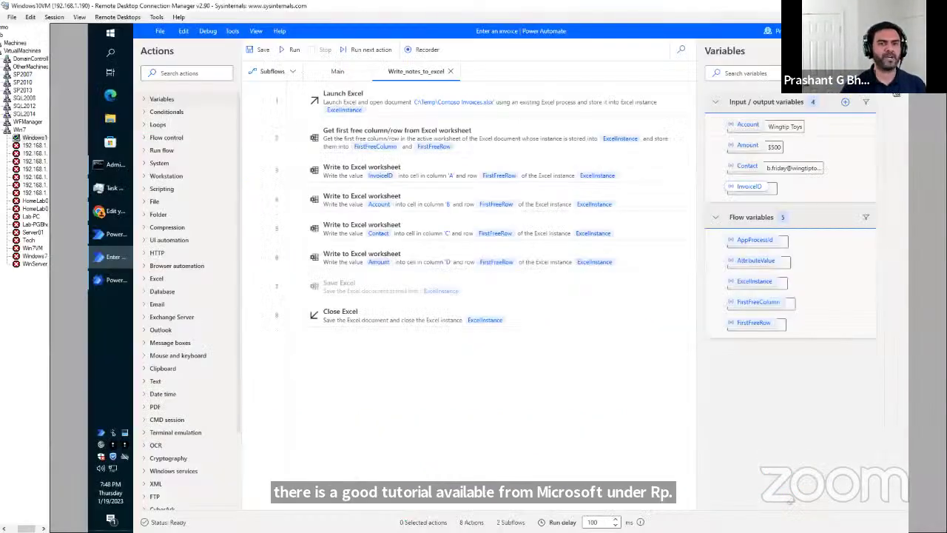
Search for 'RPA in a day' in a new Chrome tab.
{"action": "left_click", "coordinate": [107, 218]}
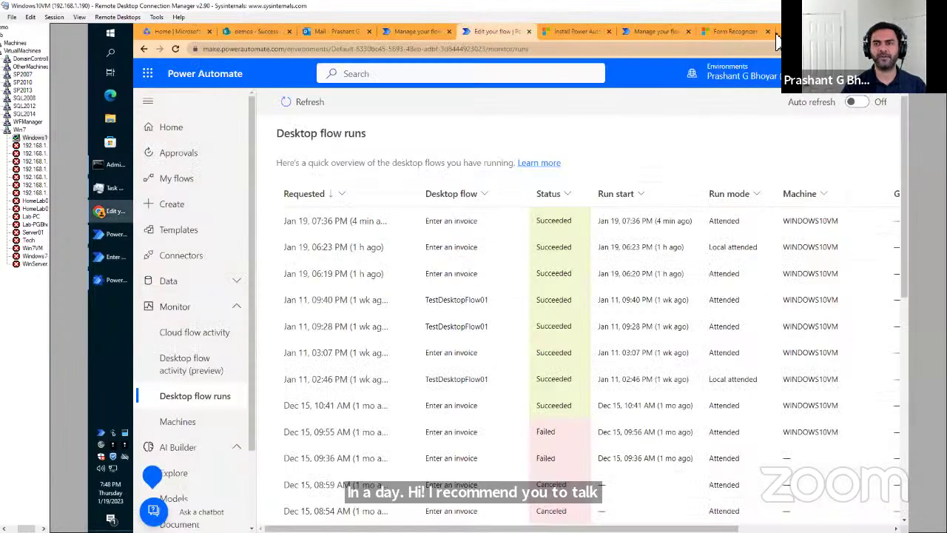
{"action": "key", "text": "ctrl+t"}
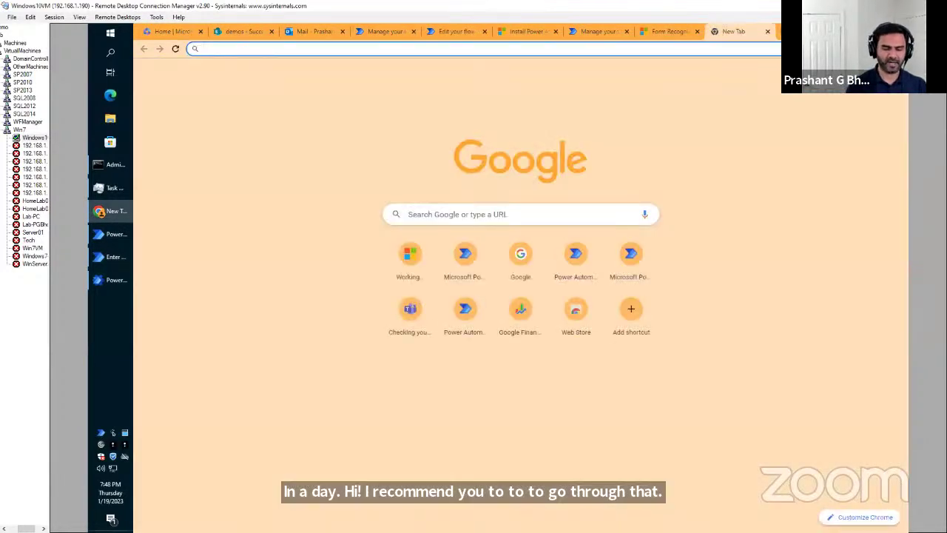
{"action": "type", "text": "RAP i"}
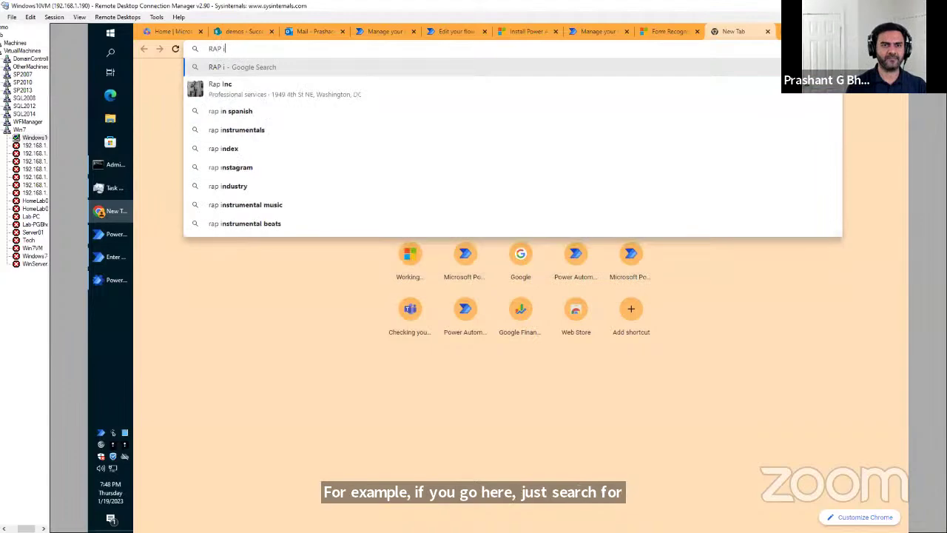
{"action": "key", "text": "BackSpace"}
{"action": "key", "text": "BackSpace"}
{"action": "type", "text": "PA in ada"}
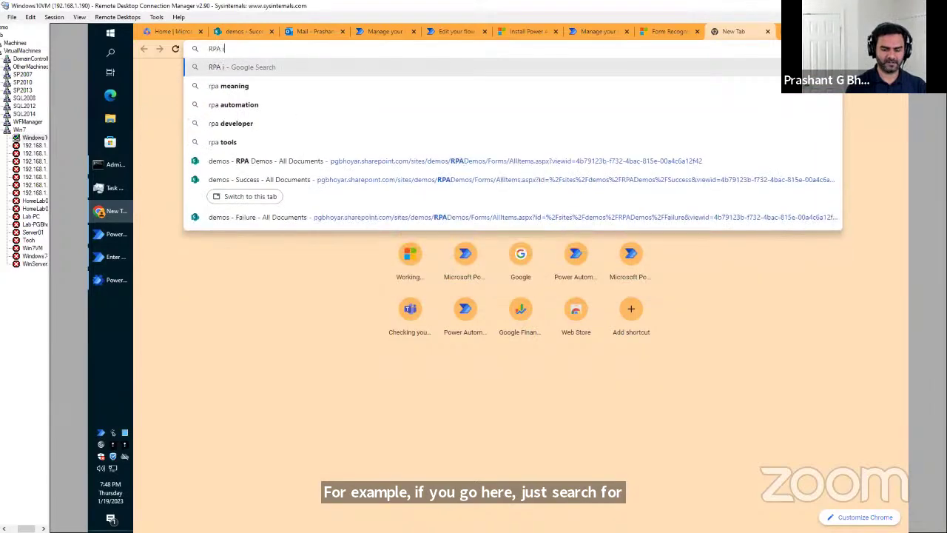
{"action": "key", "text": "BackSpace"}
{"action": "key", "text": "BackSpace"}
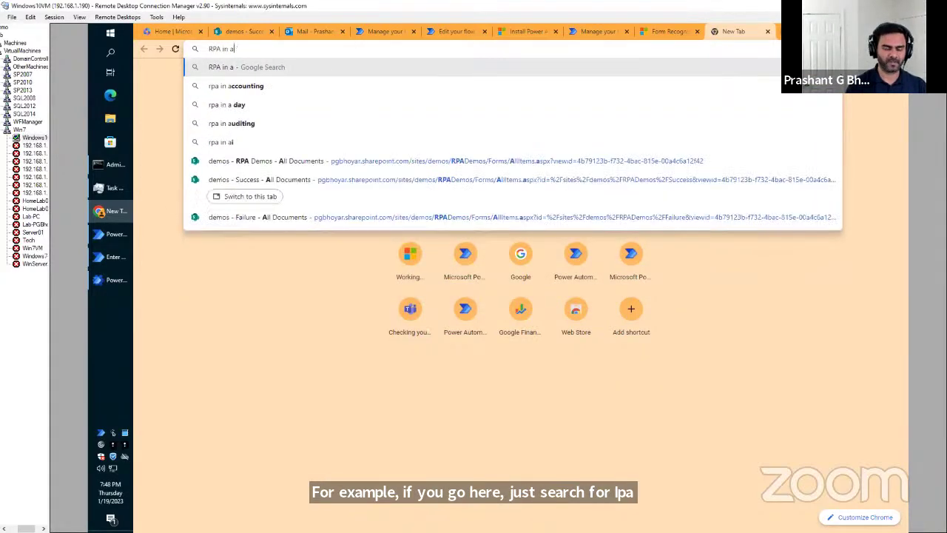
{"action": "type", "text": "day"}
{"action": "key", "text": "Return"}
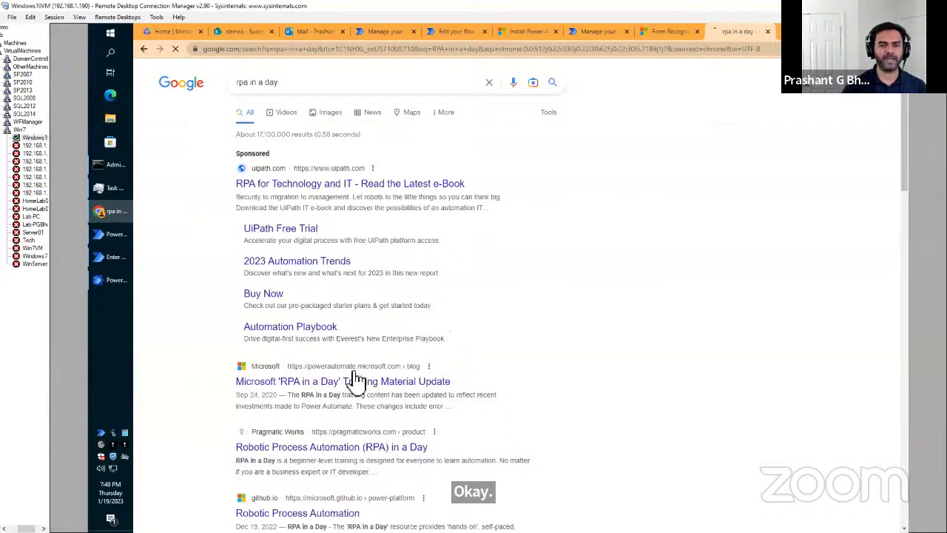
Open and skim Microsoft's RPA in a Day training post, then advance the slides to the developer-tenant slide.
{"action": "left_click", "coordinate": [306, 385]}
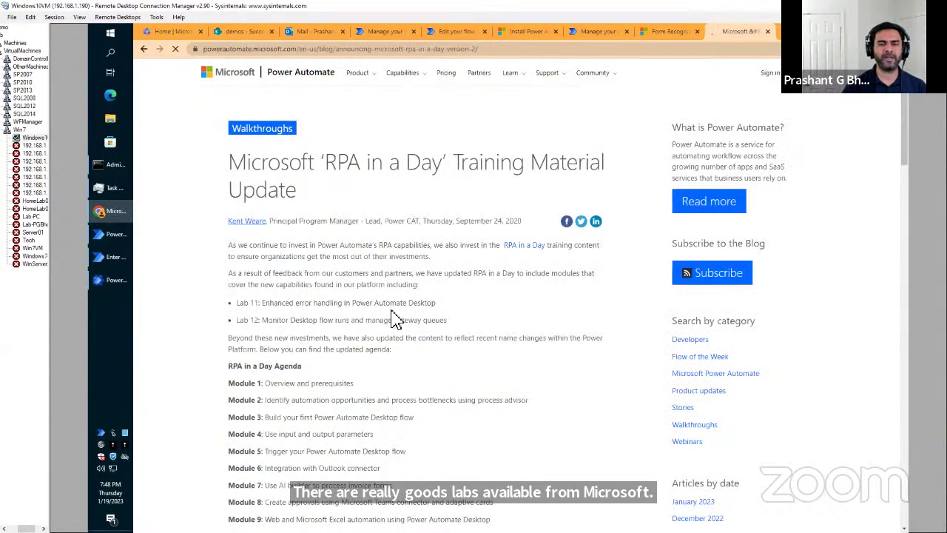
{"action": "scroll", "coordinate": [514, 364], "scroll_direction": "down", "scroll_amount": 1}
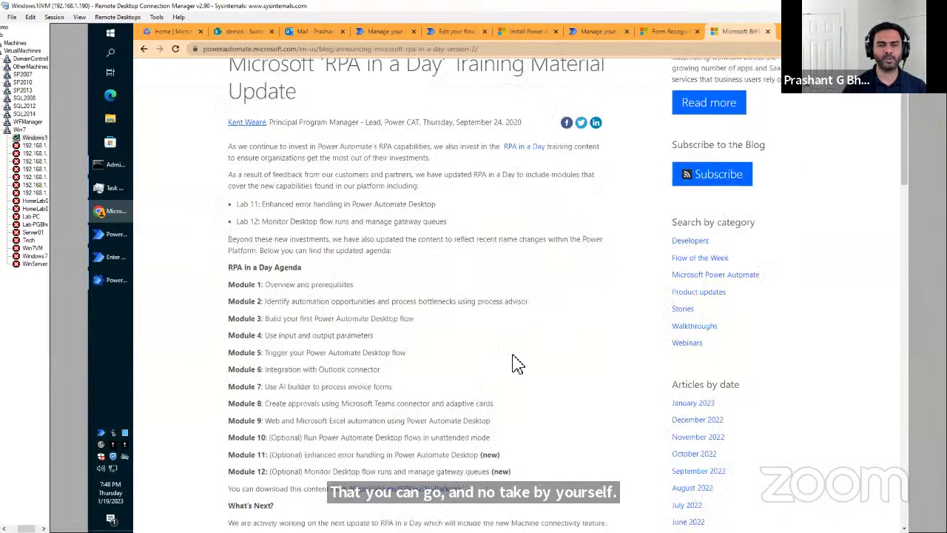
{"action": "scroll", "coordinate": [518, 364], "scroll_direction": "down", "scroll_amount": 1}
{"action": "scroll", "coordinate": [518, 364], "scroll_direction": "down", "scroll_amount": 2}
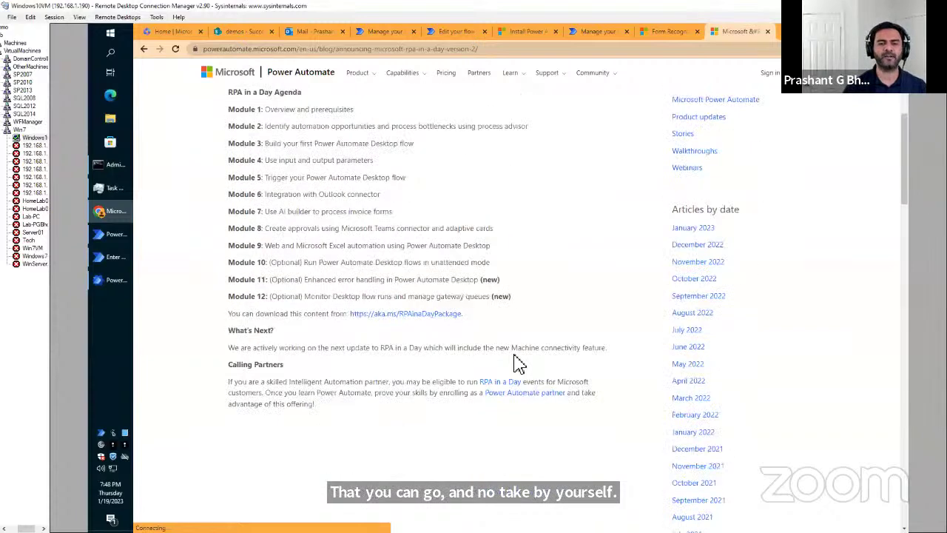
{"action": "scroll", "coordinate": [518, 364], "scroll_direction": "up", "scroll_amount": 3}
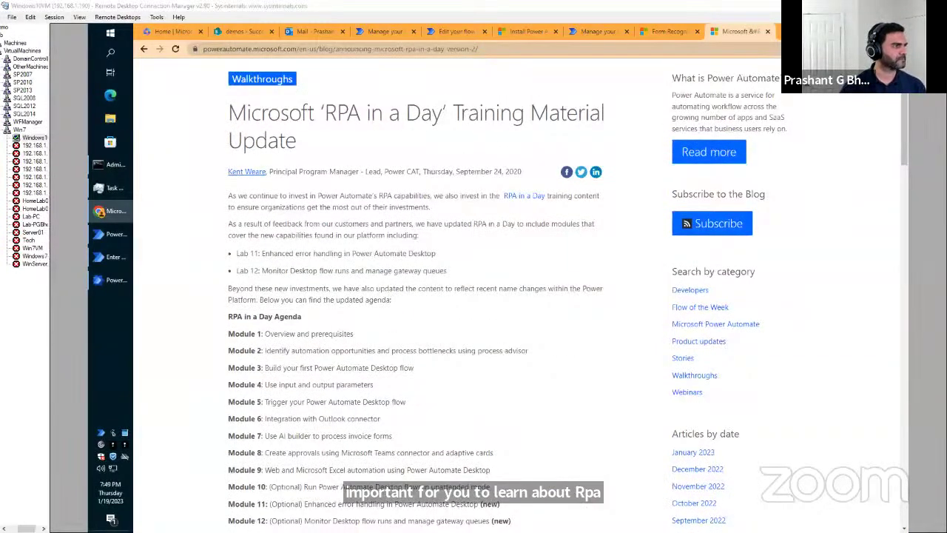
{"action": "key", "text": "alt+Tab"}
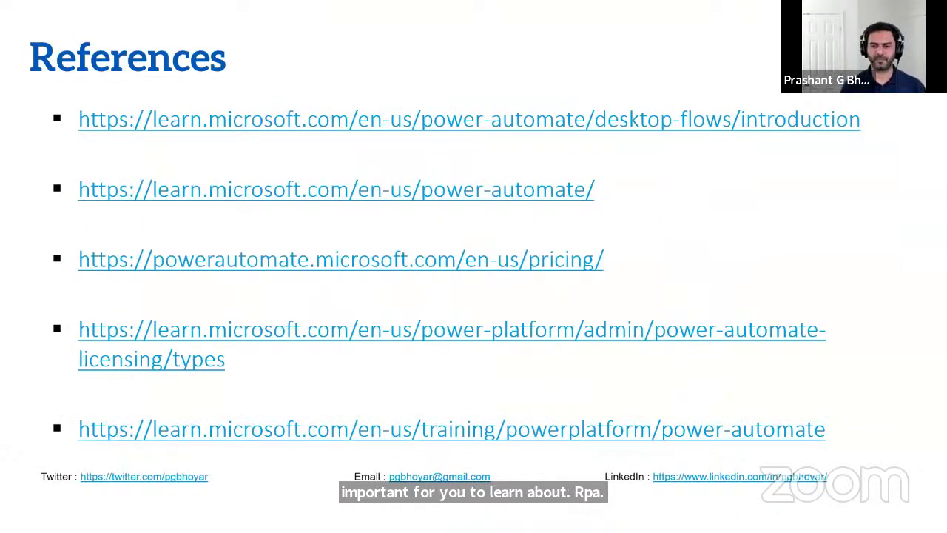
{"action": "key", "text": "Right"}
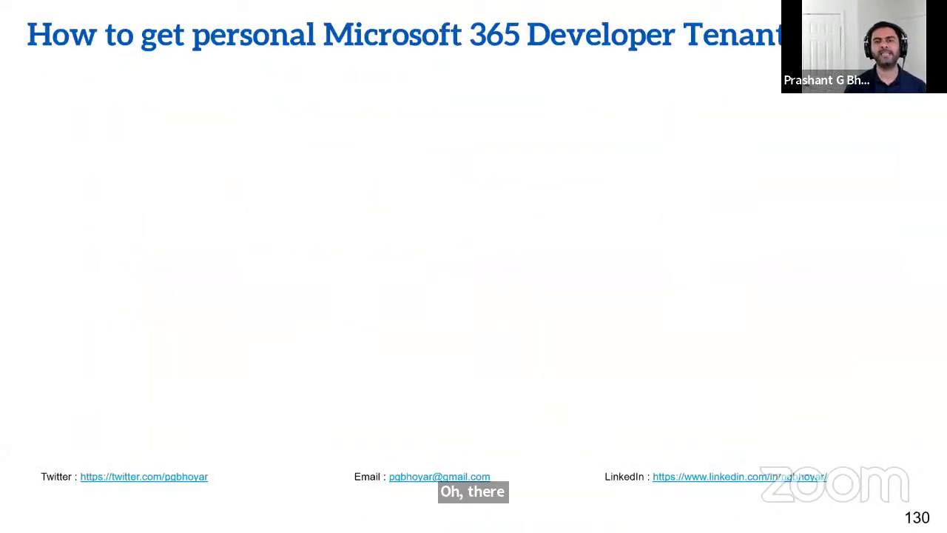